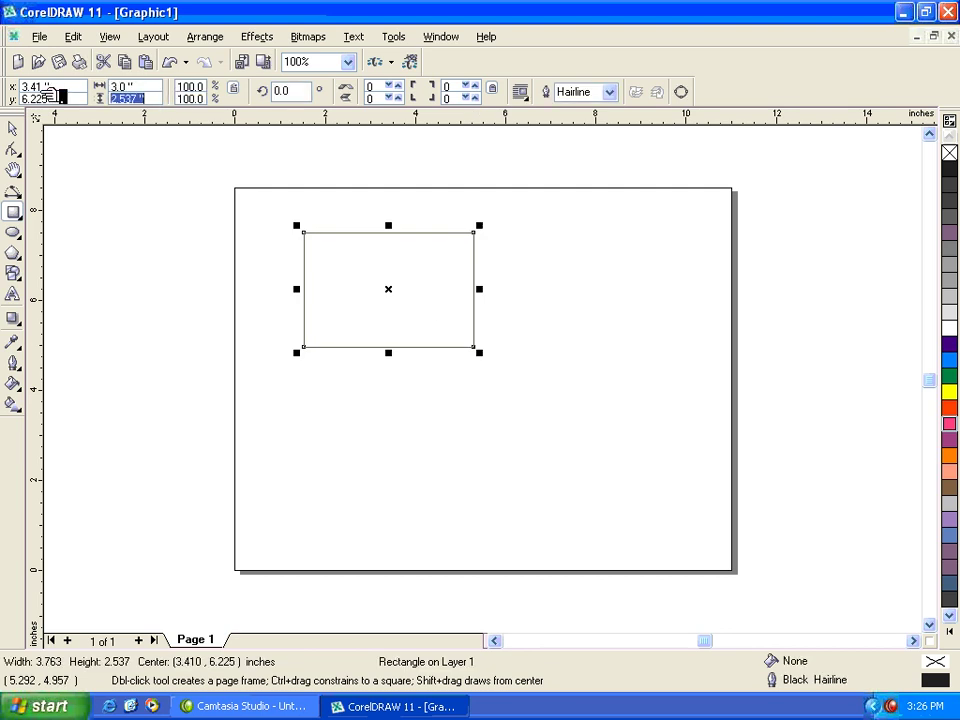
# - Set the rectangle's height to 2 inches and deselect it
pyautogui.write('2')
pyautogui.press('Return')
pyautogui.press('space')
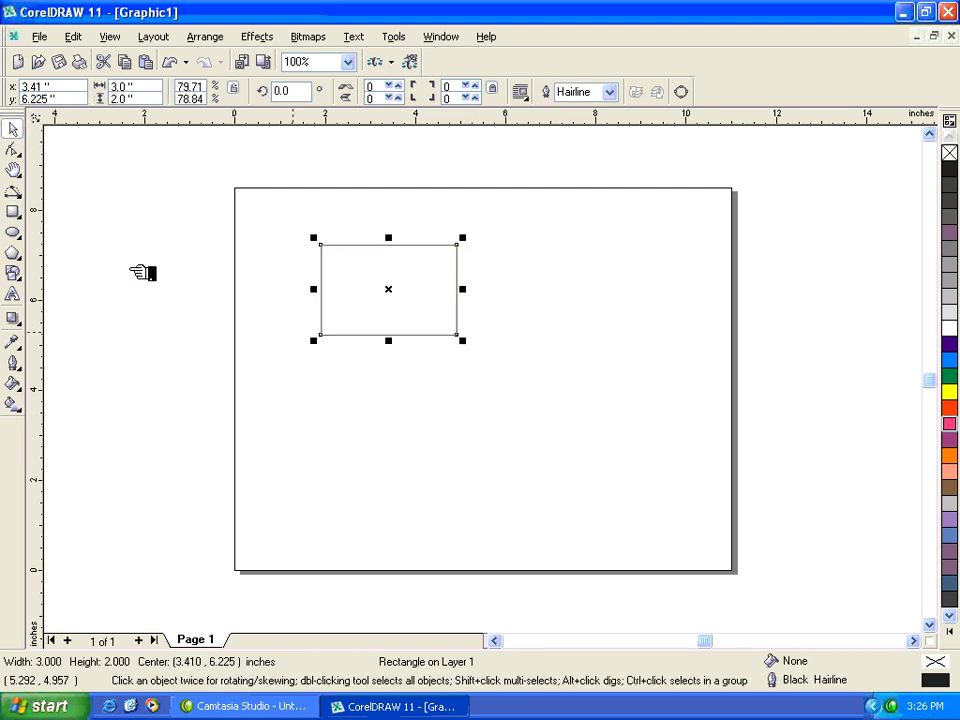
pyautogui.click(311, 238)
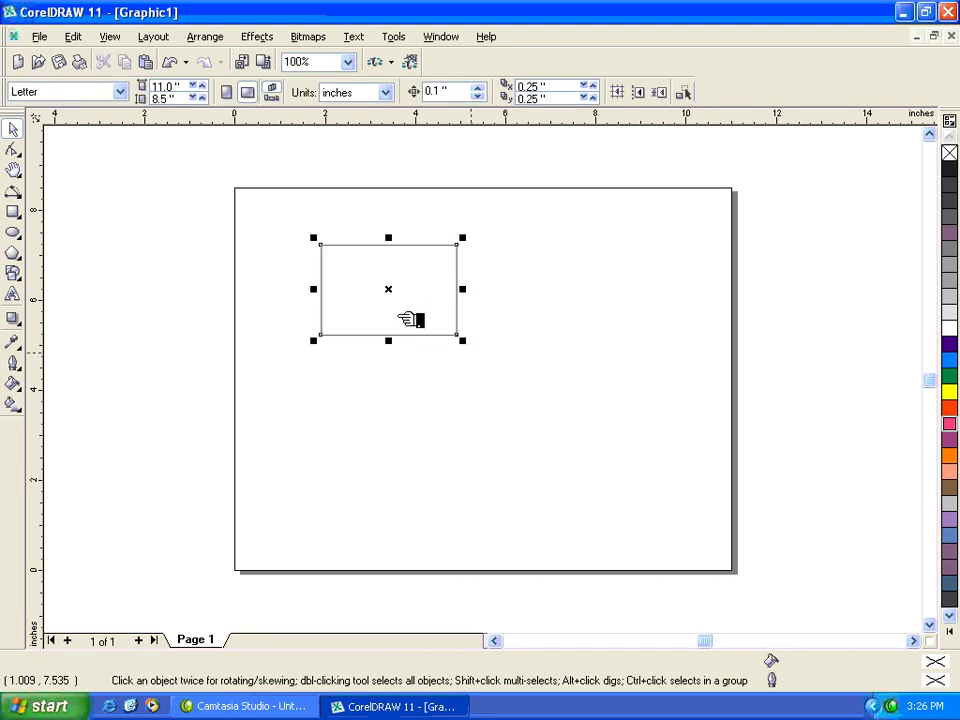
# - Move the rectangle near the page's upper-left corner, centred at about (1.85, 7.14) inches, and marquee-select it
pyautogui.click(387, 291)
pyautogui.moveTo(387, 291); pyautogui.dragTo(341, 261)
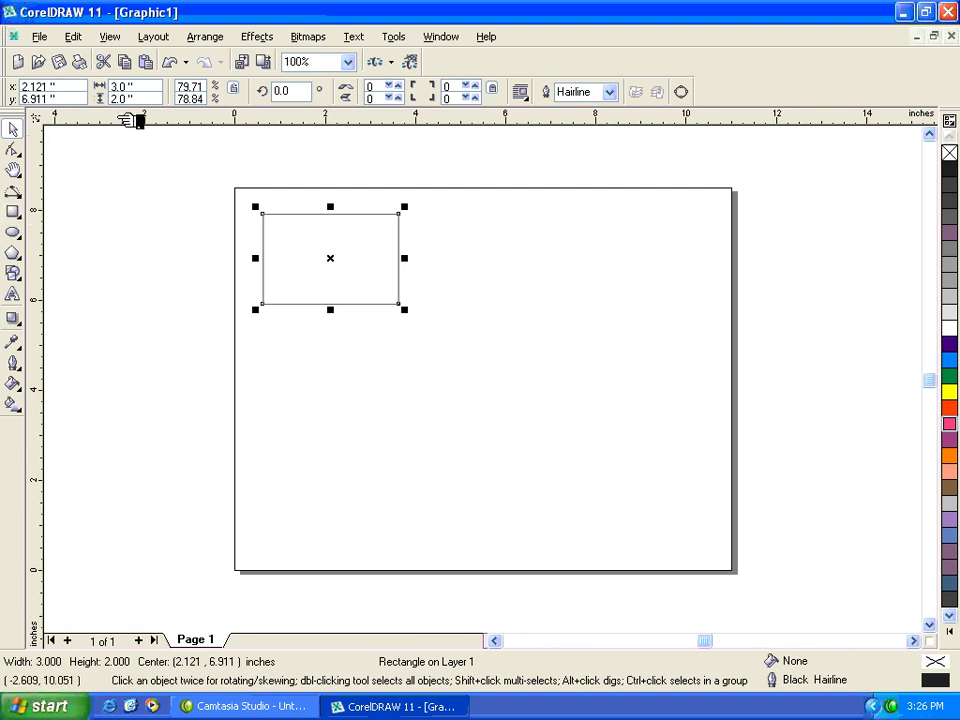
pyautogui.moveTo(166, 180); pyautogui.dragTo(494, 349)
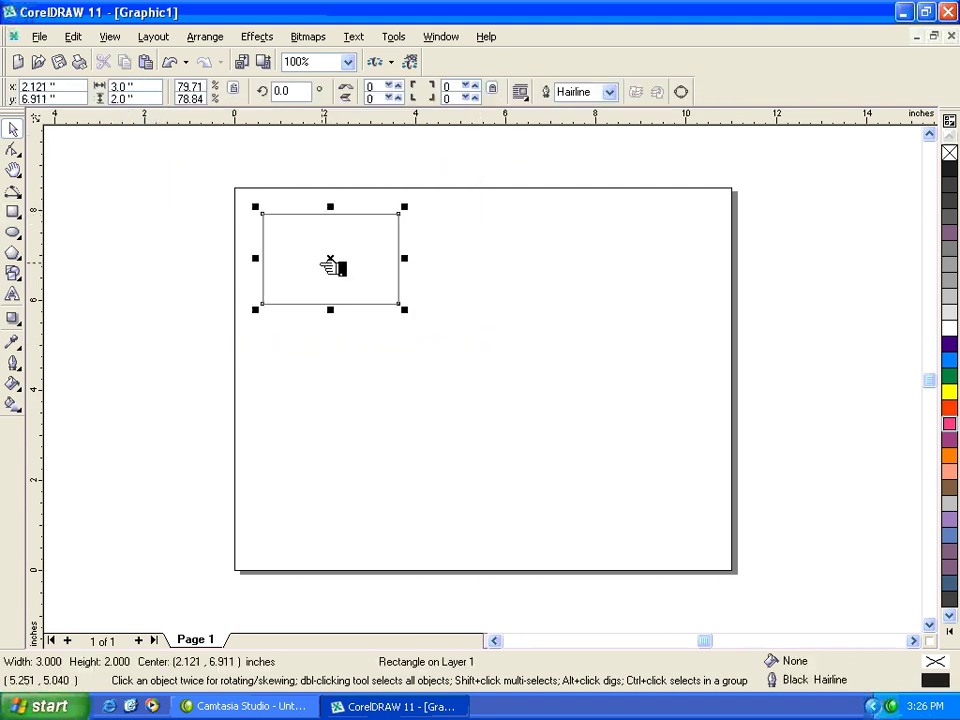
pyautogui.moveTo(339, 261); pyautogui.dragTo(332, 251)
pyautogui.moveTo(196, 176); pyautogui.dragTo(436, 327)
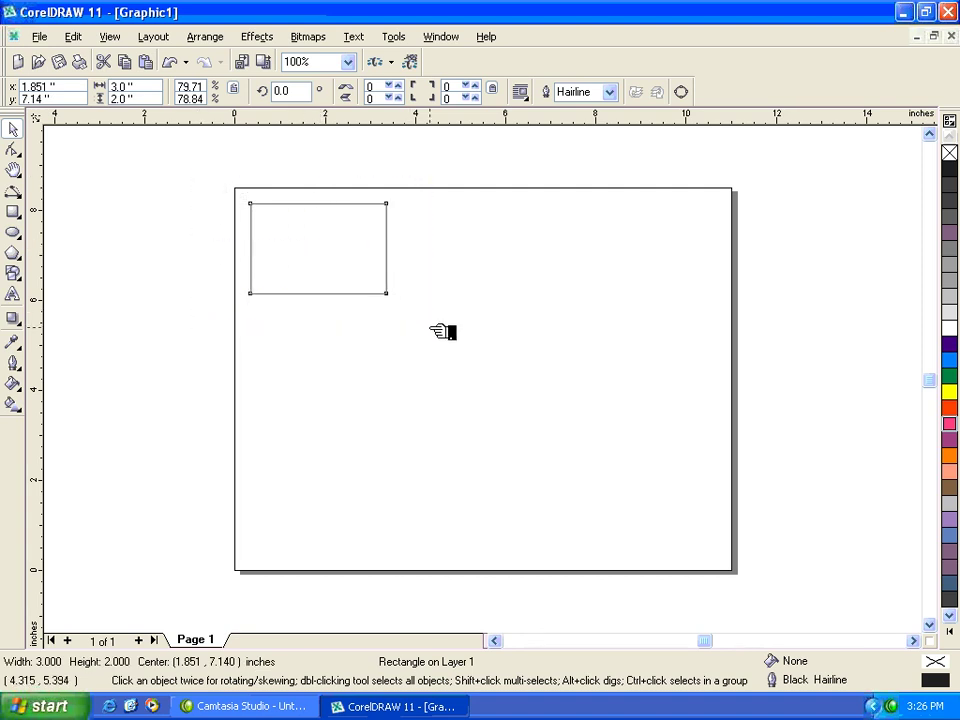
pyautogui.moveTo(193, 150); pyautogui.dragTo(417, 321)
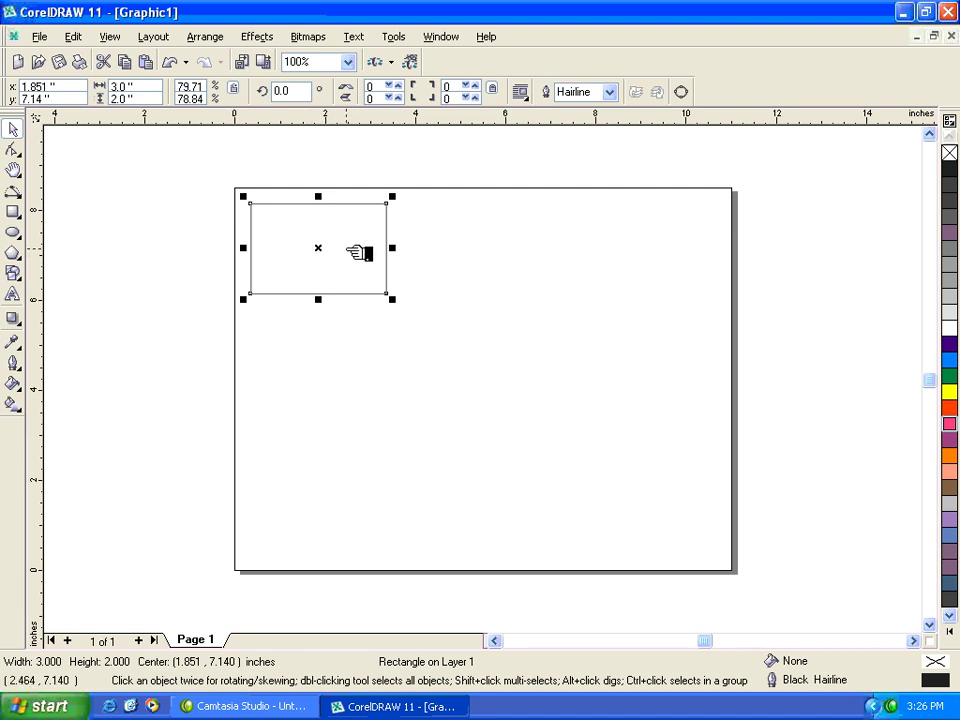
# - Try duplicating the selected rectangle twice, and undo both copies
pyautogui.click(72, 38)
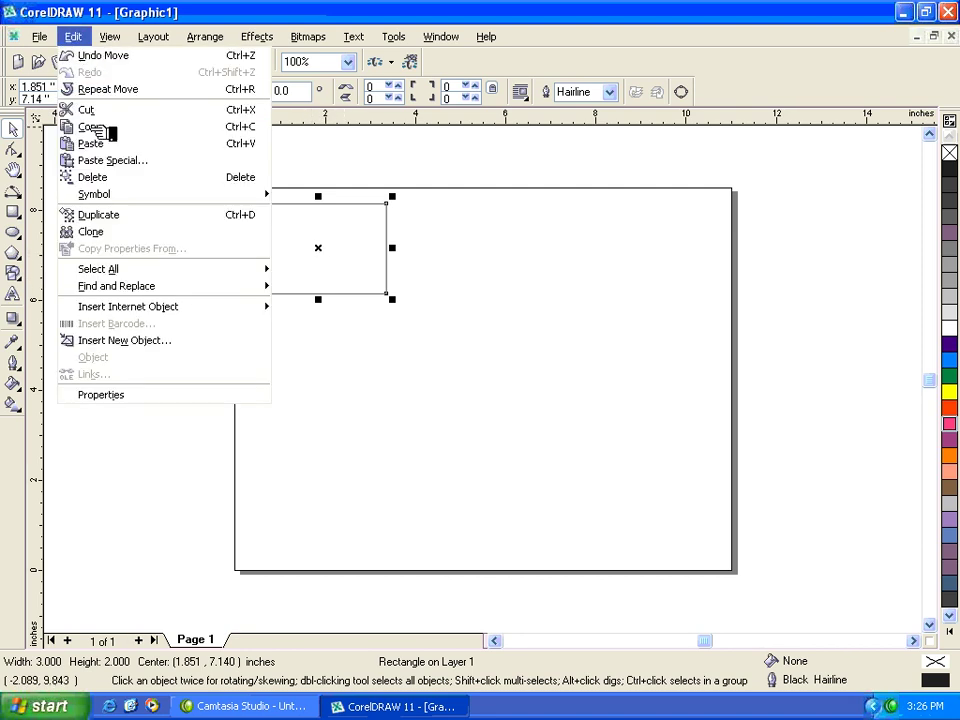
pyautogui.click(100, 215)
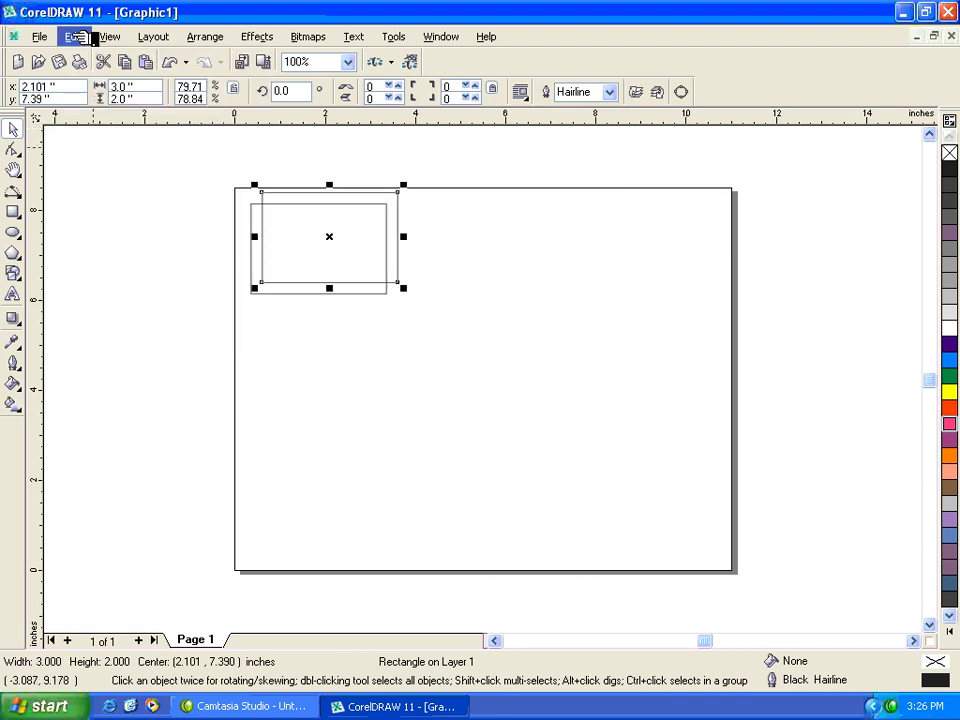
pyautogui.click(73, 36)
pyautogui.click(118, 215)
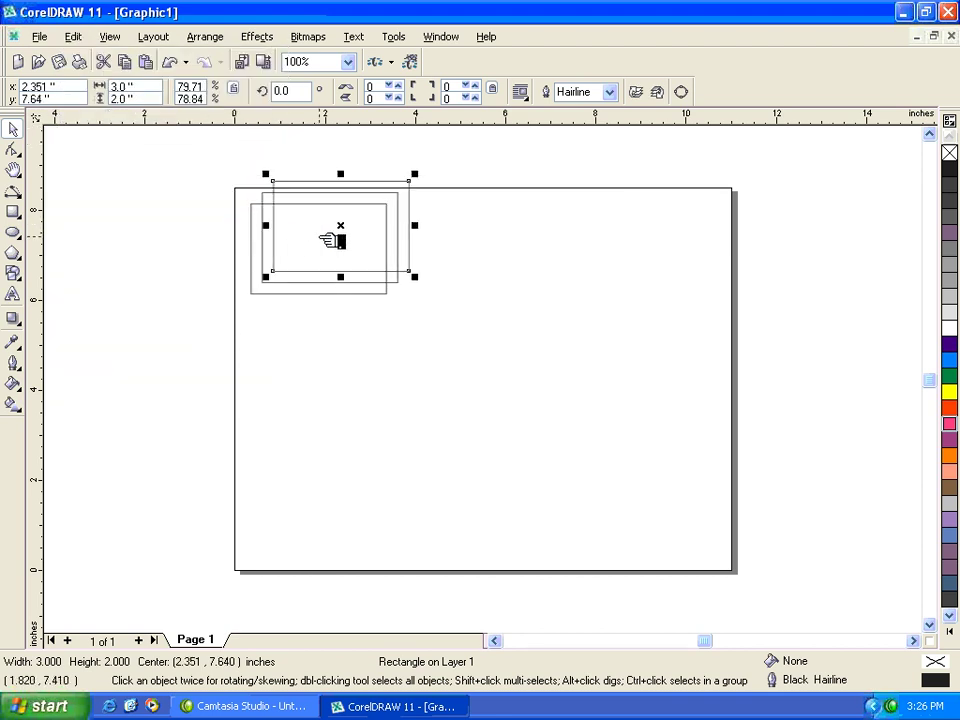
pyautogui.hotkey('ctrl', 'z')
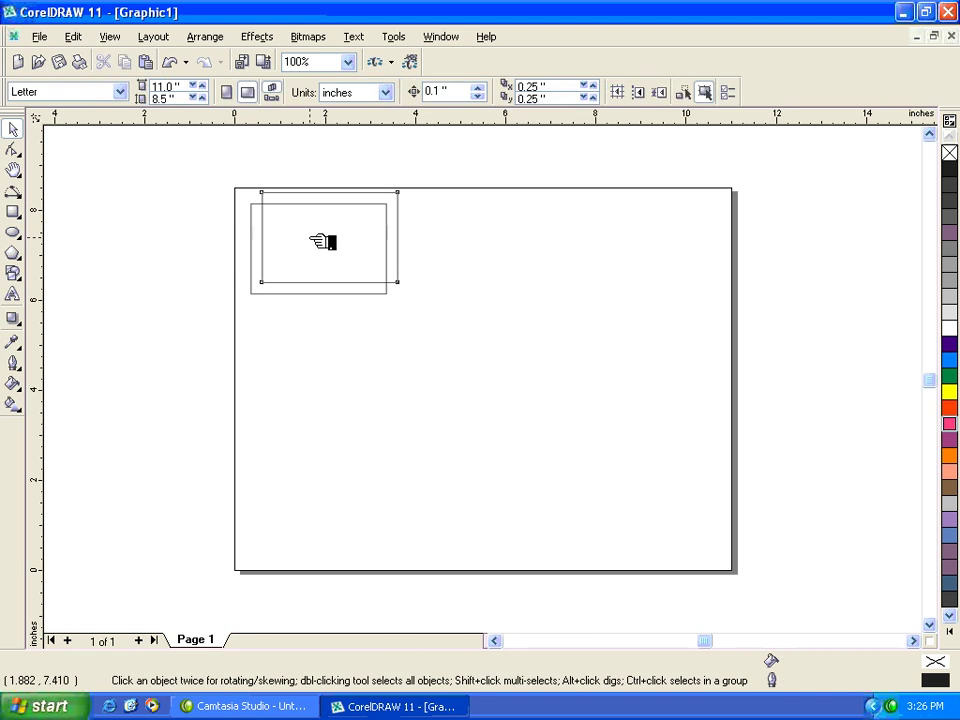
pyautogui.hotkey('ctrl', 'z')
# - Try a single duplicate of the rectangle and undo it
pyautogui.click(74, 38)
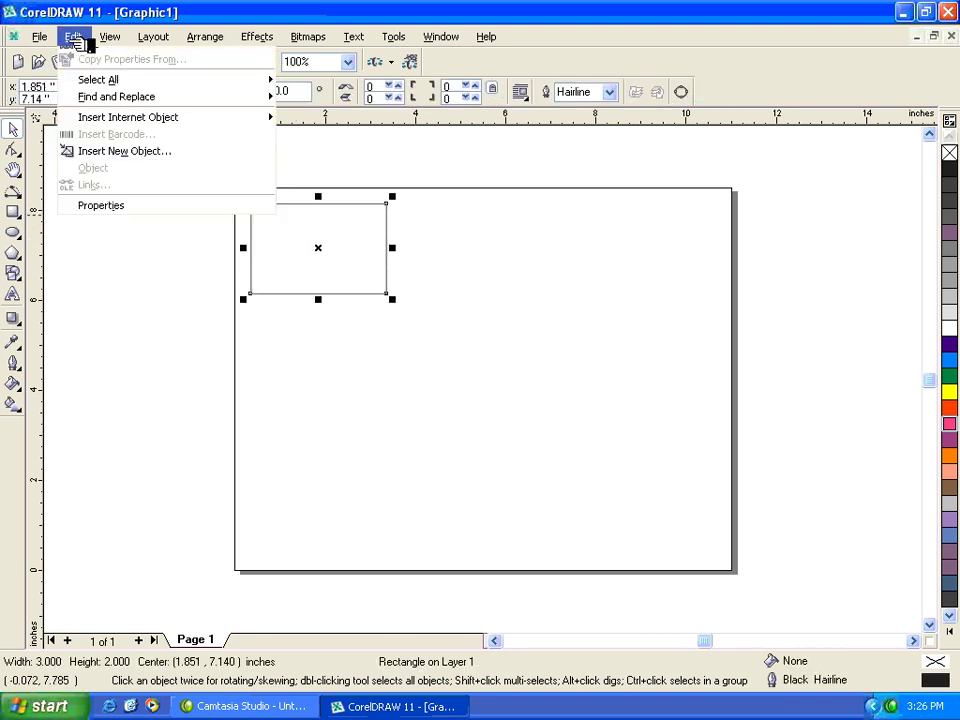
pyautogui.click(342, 279)
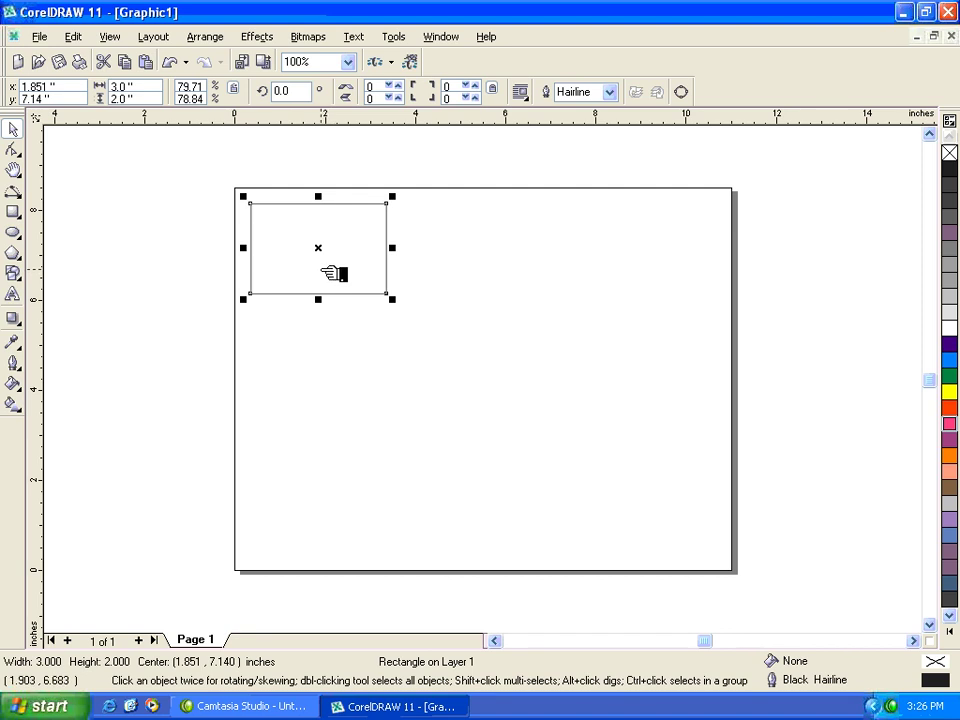
pyautogui.hotkey('ctrl', 'd')
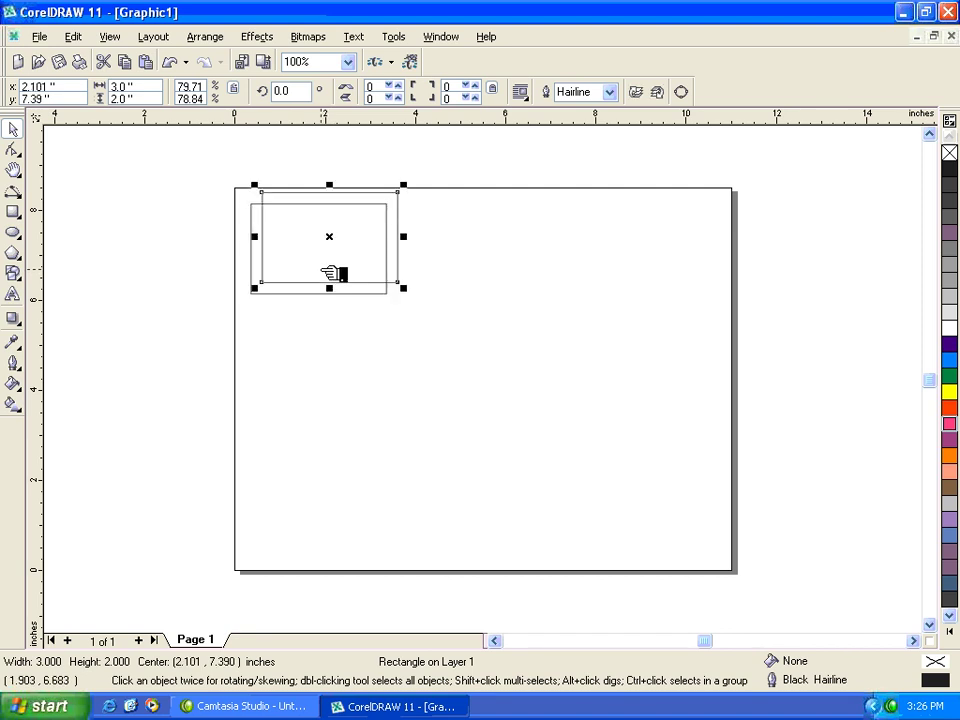
pyautogui.hotkey('ctrl', 'z')
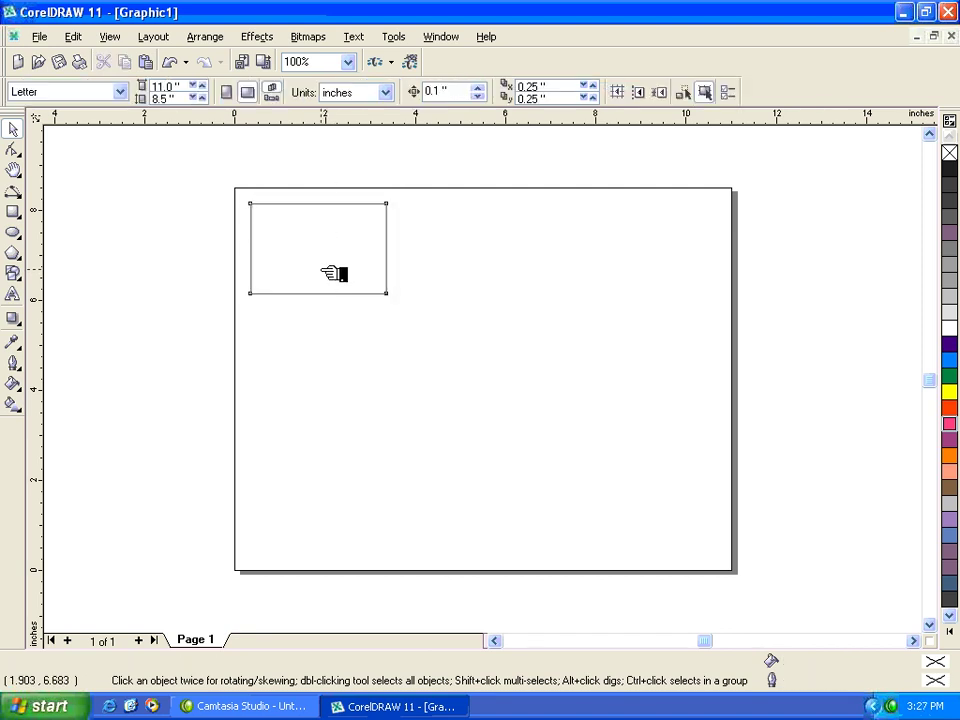
# - Delete the rectangle from the page
pyautogui.click(74, 40)
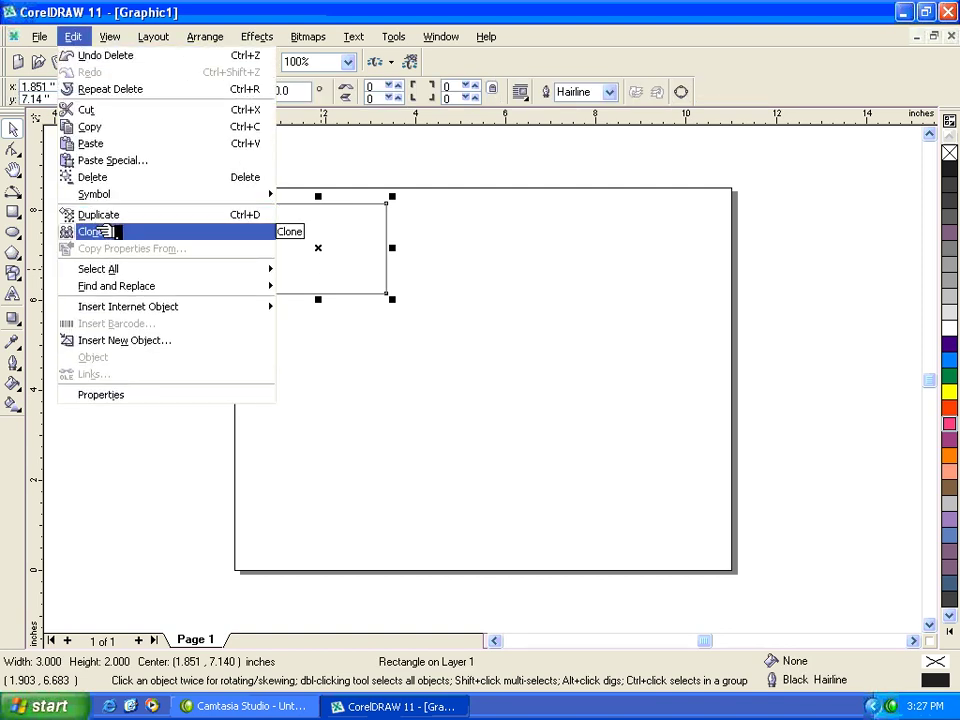
pyautogui.click(352, 238)
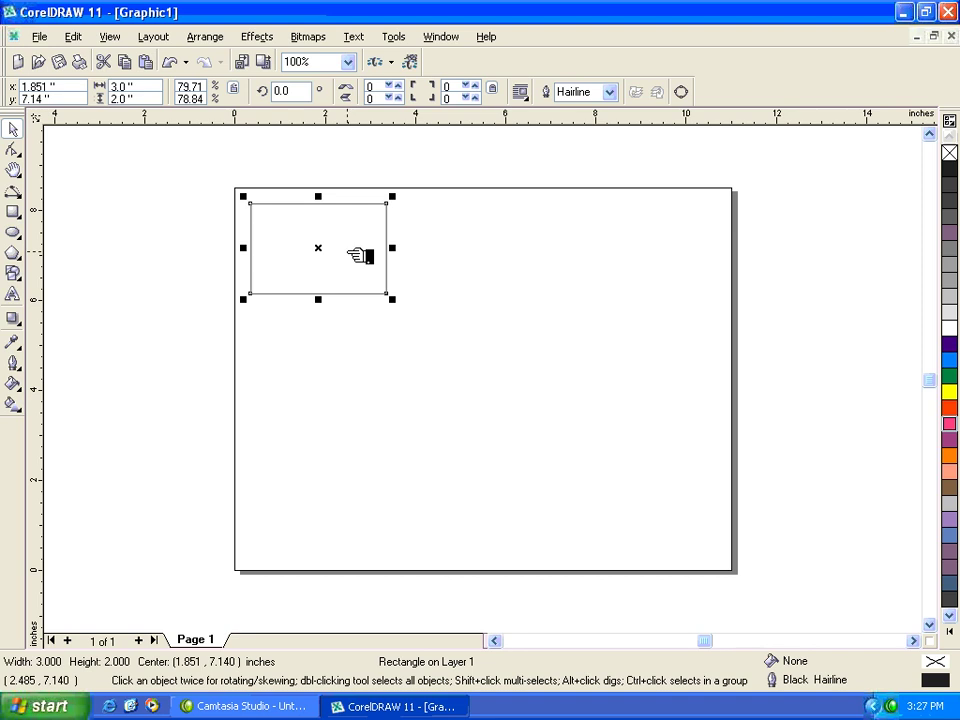
pyautogui.press('Delete')
# - Draw a circle about 1.27 inches wide near the page's upper-left corner and another about 1.46 inches wide below it
pyautogui.click(22, 233)
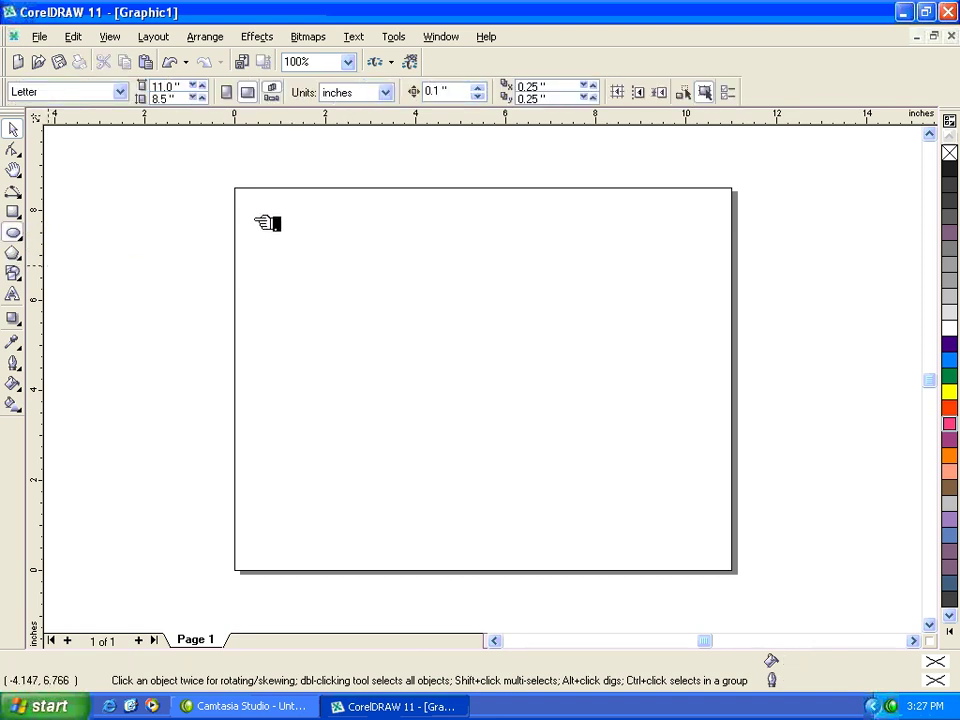
pyautogui.moveTo(270, 218); pyautogui.dragTo(330, 280)
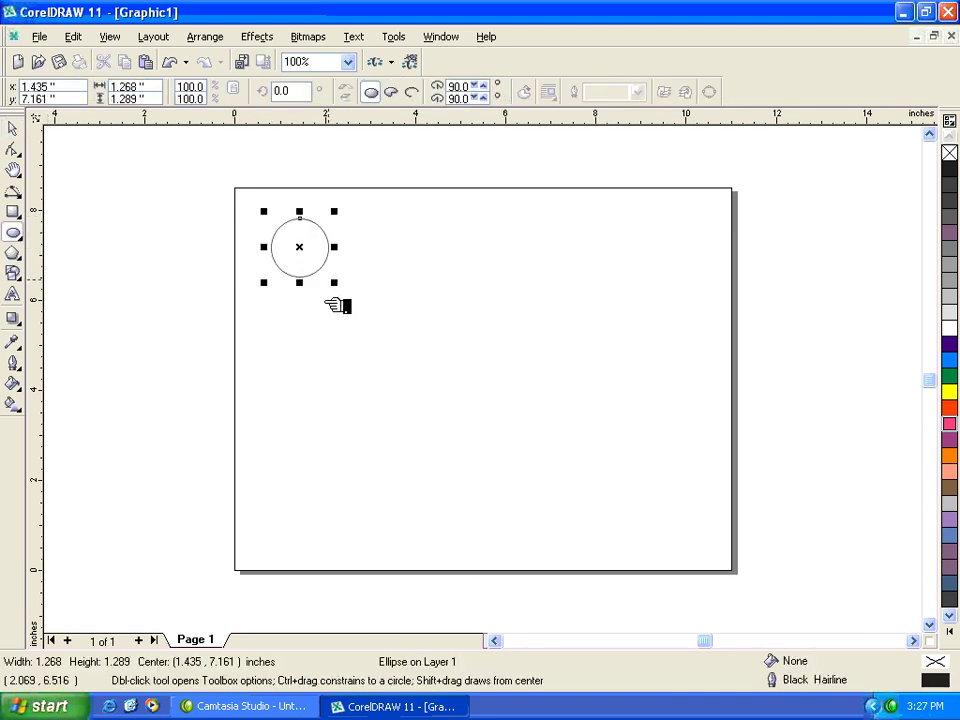
pyautogui.moveTo(283, 355); pyautogui.dragTo(354, 428)
# - Duplicate the upper circle
pyautogui.click(18, 133)
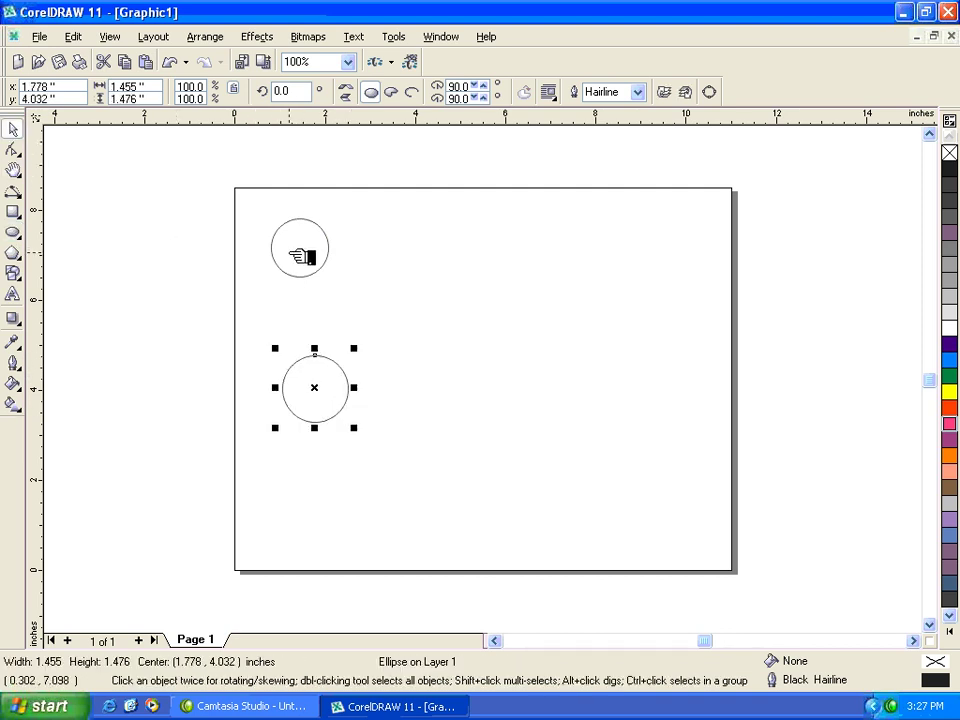
pyautogui.click(271, 247)
pyautogui.click(76, 37)
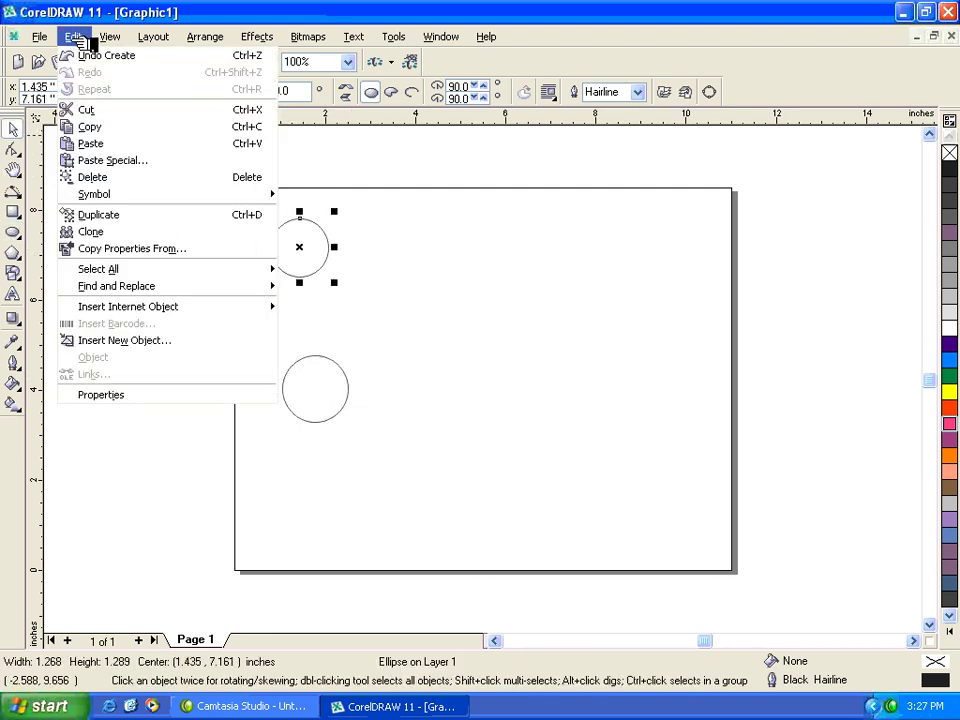
pyautogui.click(106, 217)
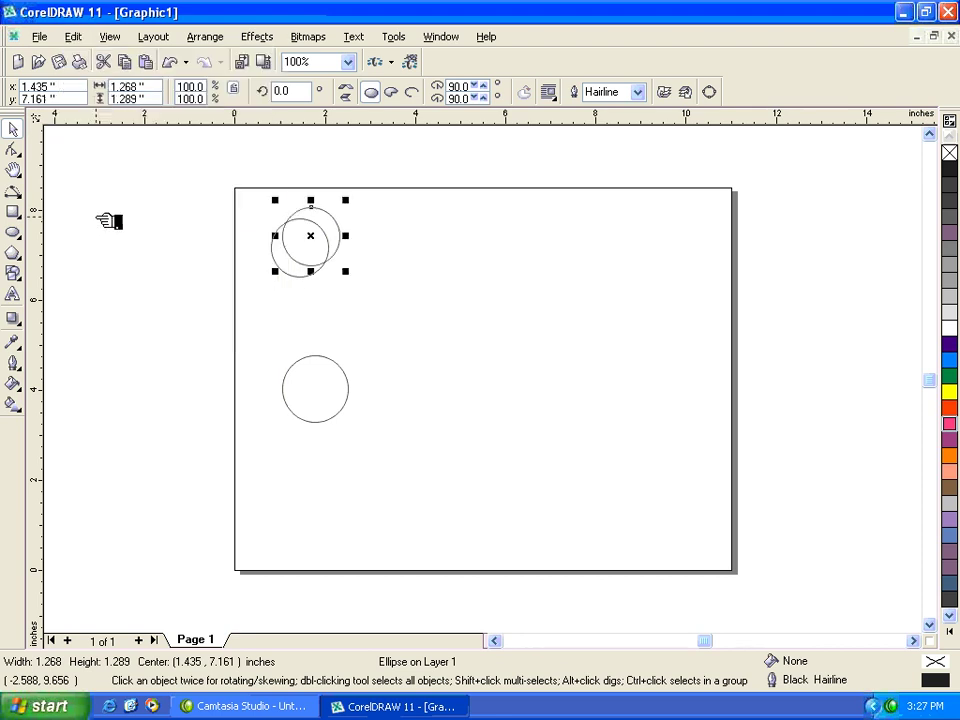
# - Clone the lower circle
pyautogui.click(330, 397)
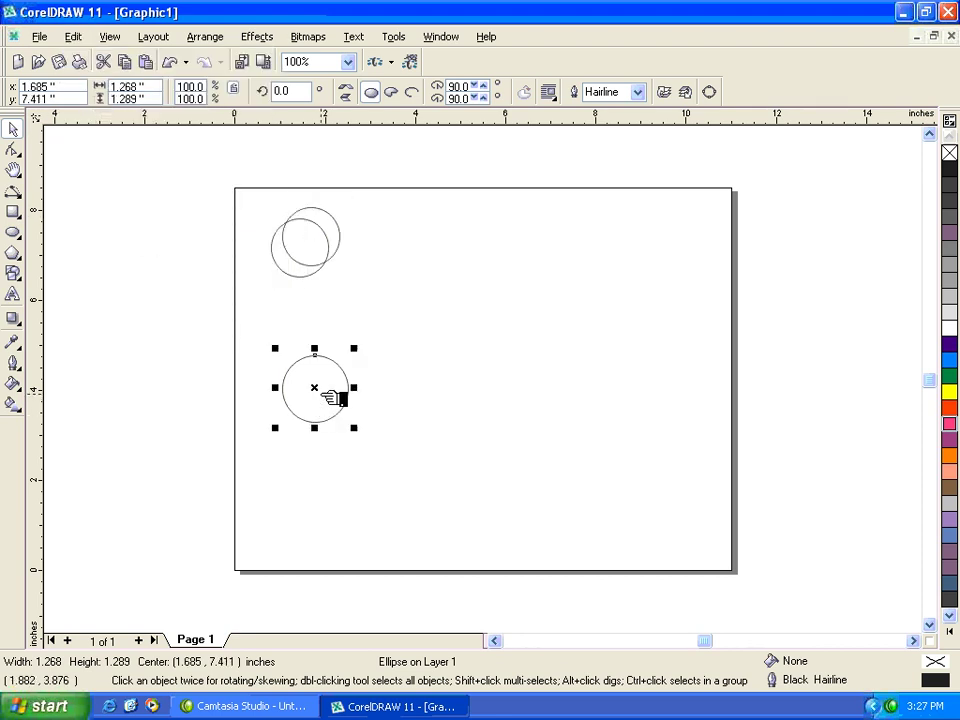
pyautogui.click(73, 36)
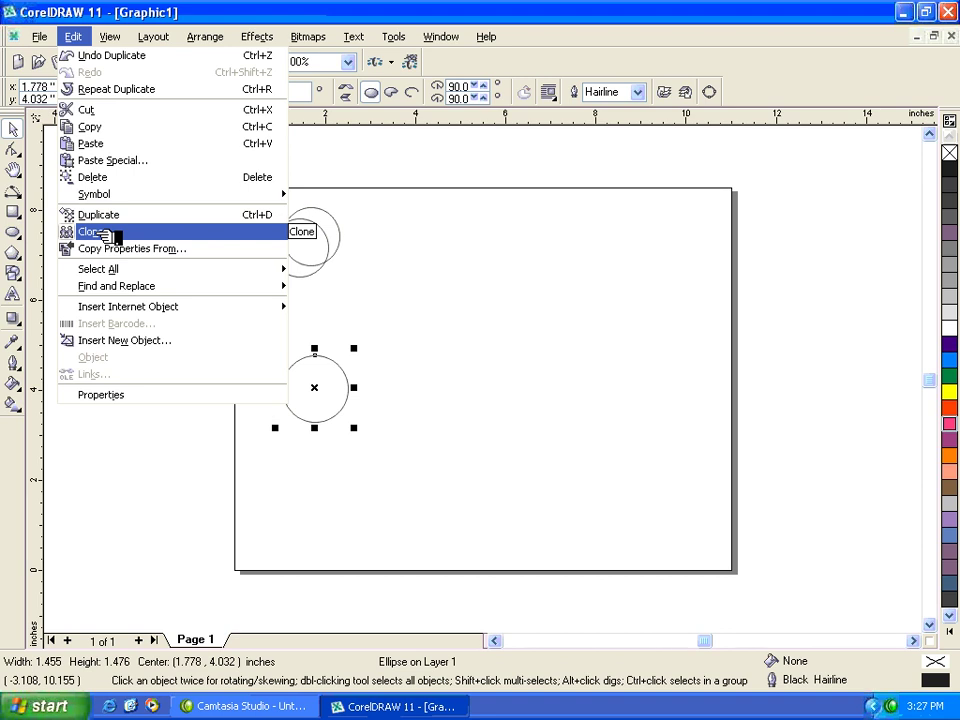
pyautogui.click(106, 233)
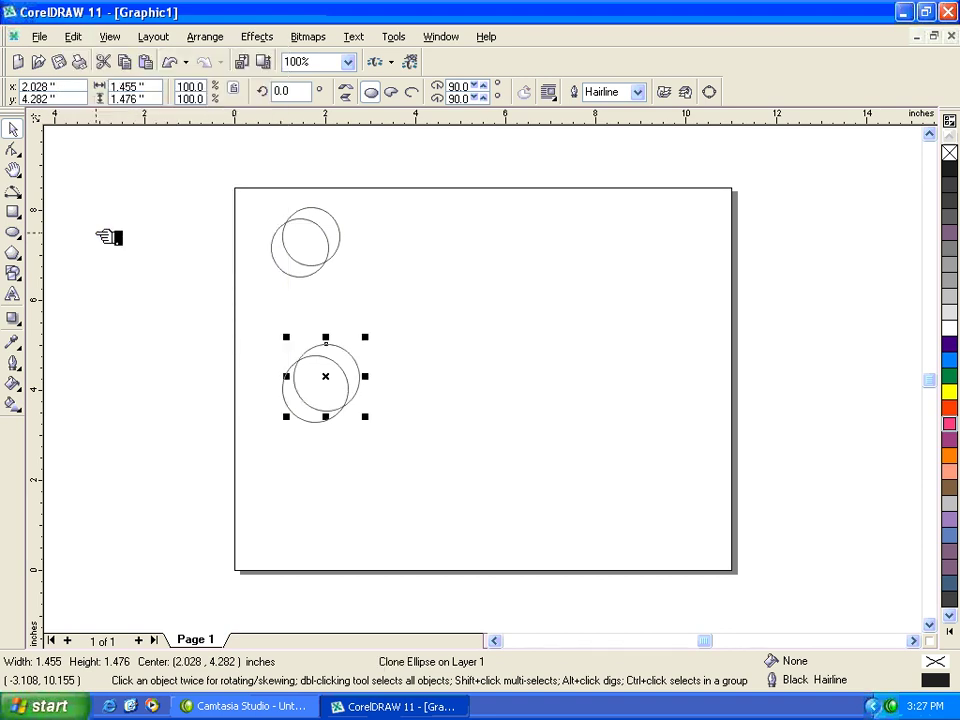
# - Move the cloned circle to about (8.97, 3.68) inches and the duplicated circle to about (9.3, 6.89) inches, across from their originals
pyautogui.click(82, 38)
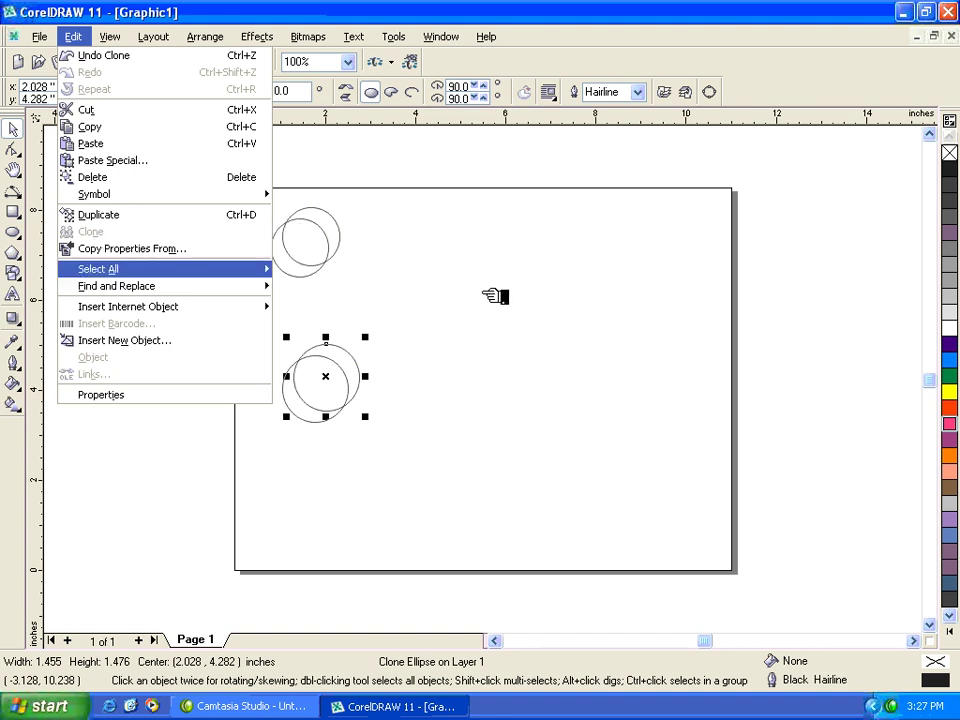
pyautogui.click(328, 381)
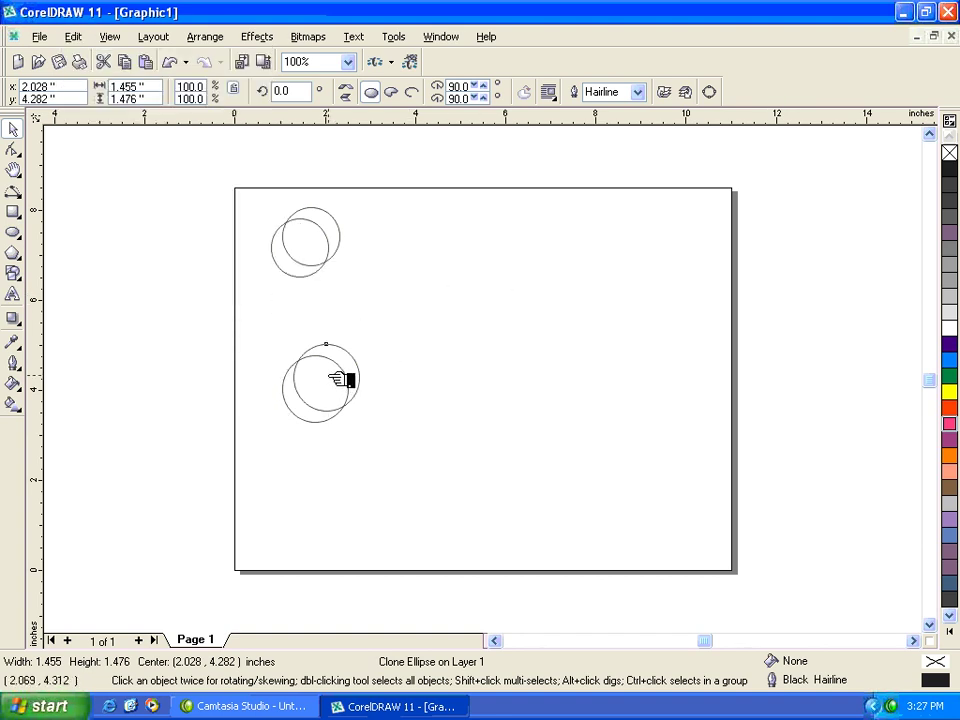
pyautogui.moveTo(341, 380); pyautogui.dragTo(655, 406)
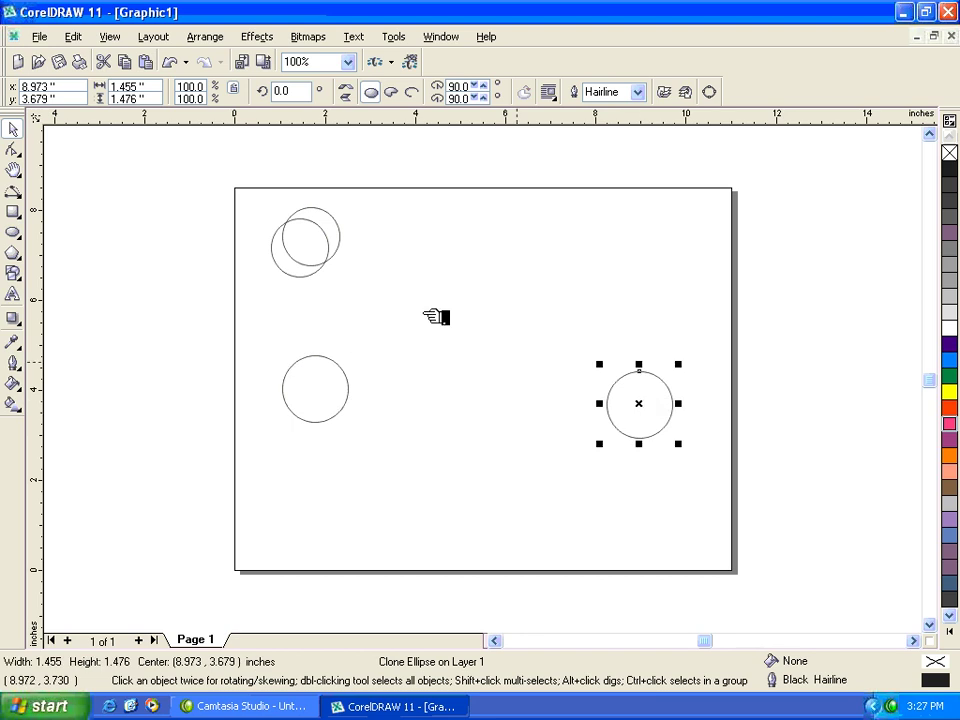
pyautogui.moveTo(321, 249); pyautogui.dragTo(663, 265)
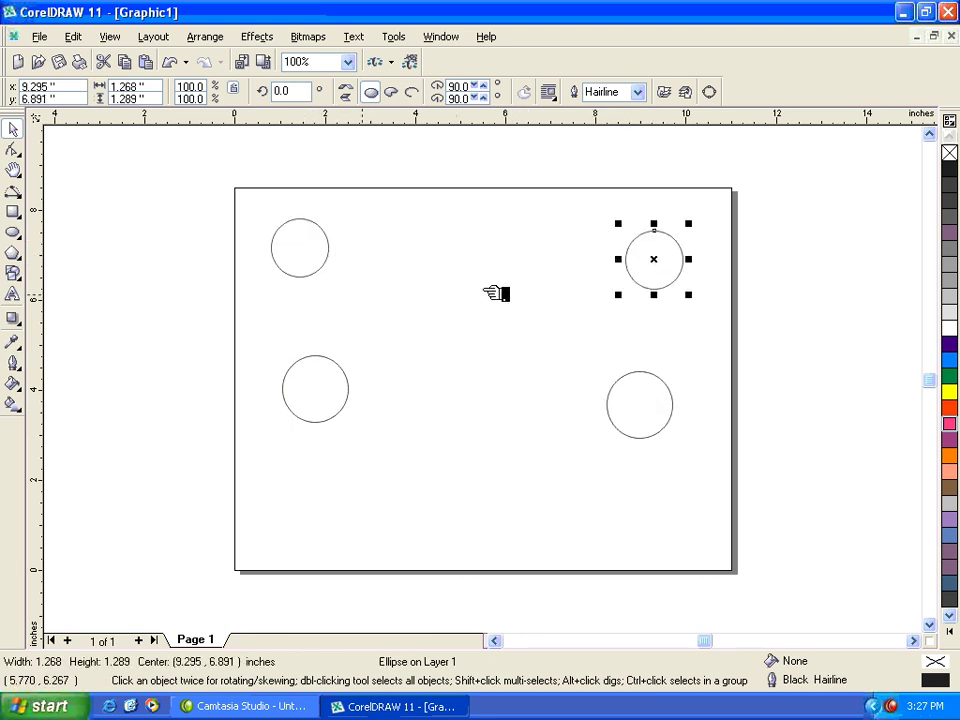
# - Try several fill colours on the original upper-left circle, including Green, Cyan and Yellow, and finish with Orange
pyautogui.click(310, 249)
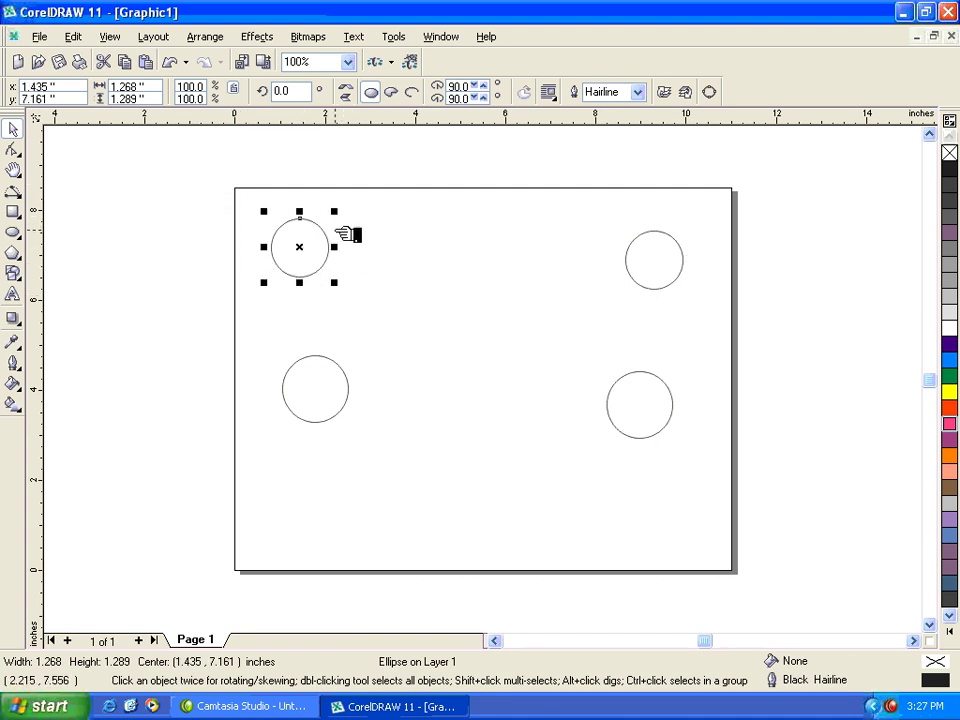
pyautogui.click(950, 376)
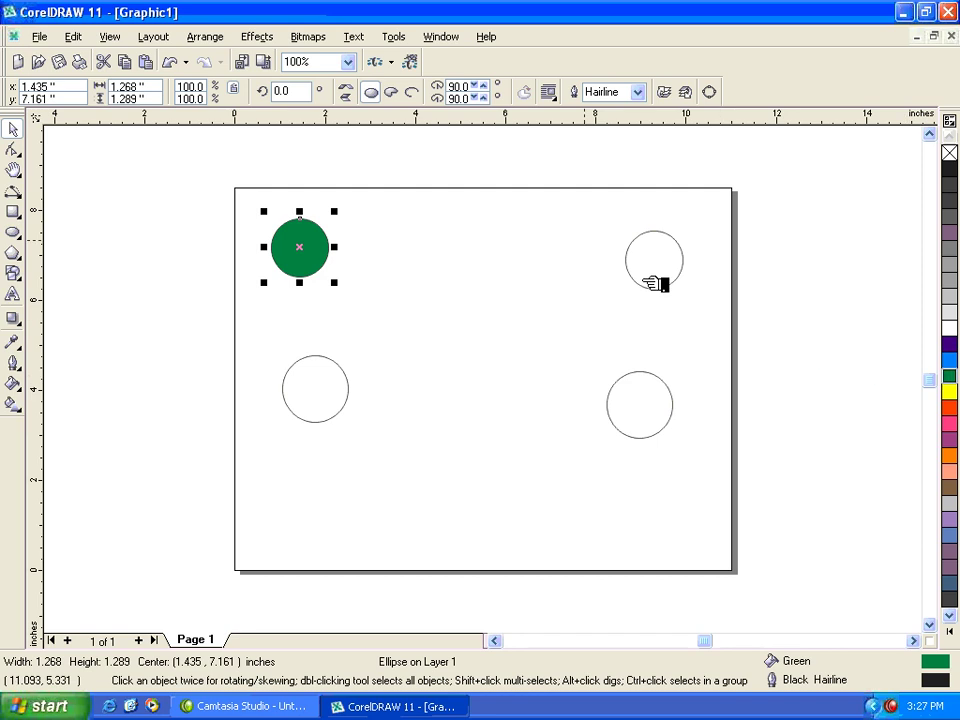
pyautogui.click(950, 360)
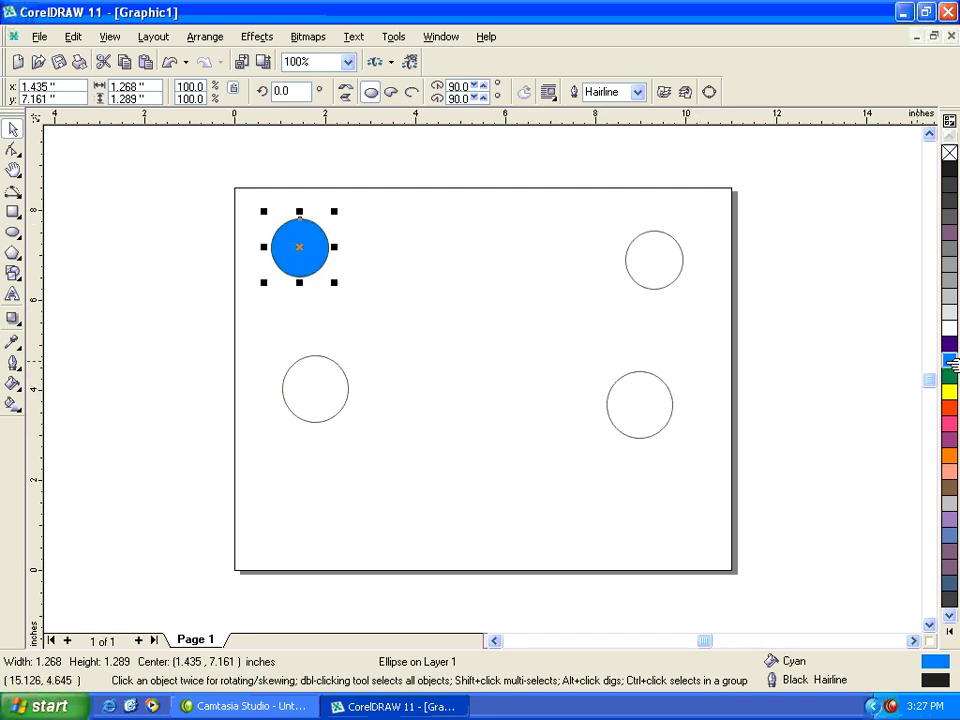
pyautogui.click(950, 345)
pyautogui.click(950, 392)
pyautogui.click(950, 422)
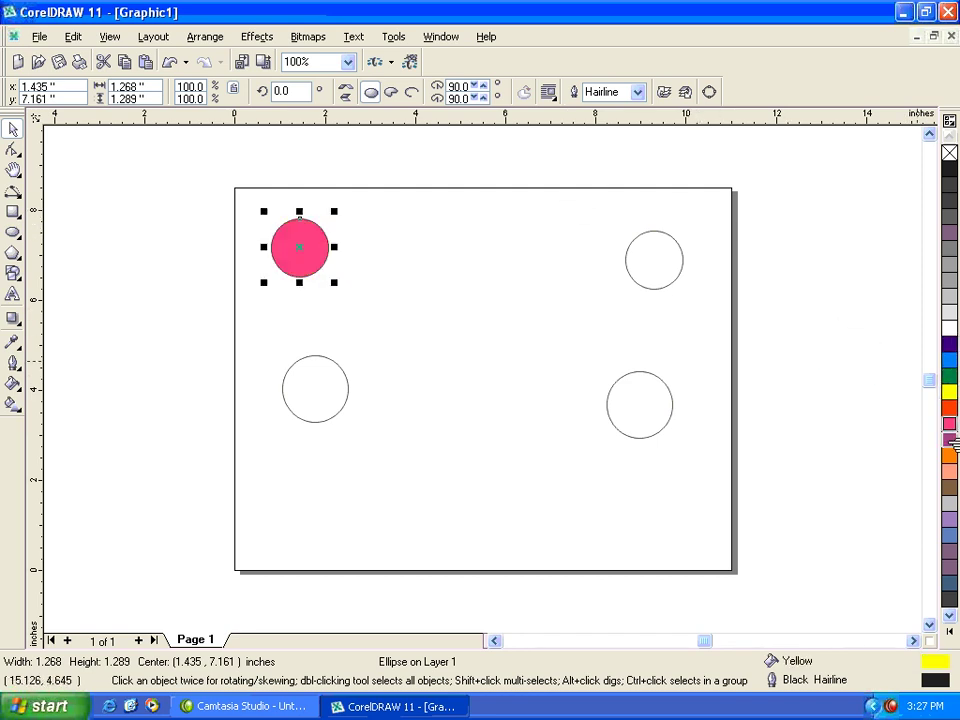
pyautogui.click(950, 456)
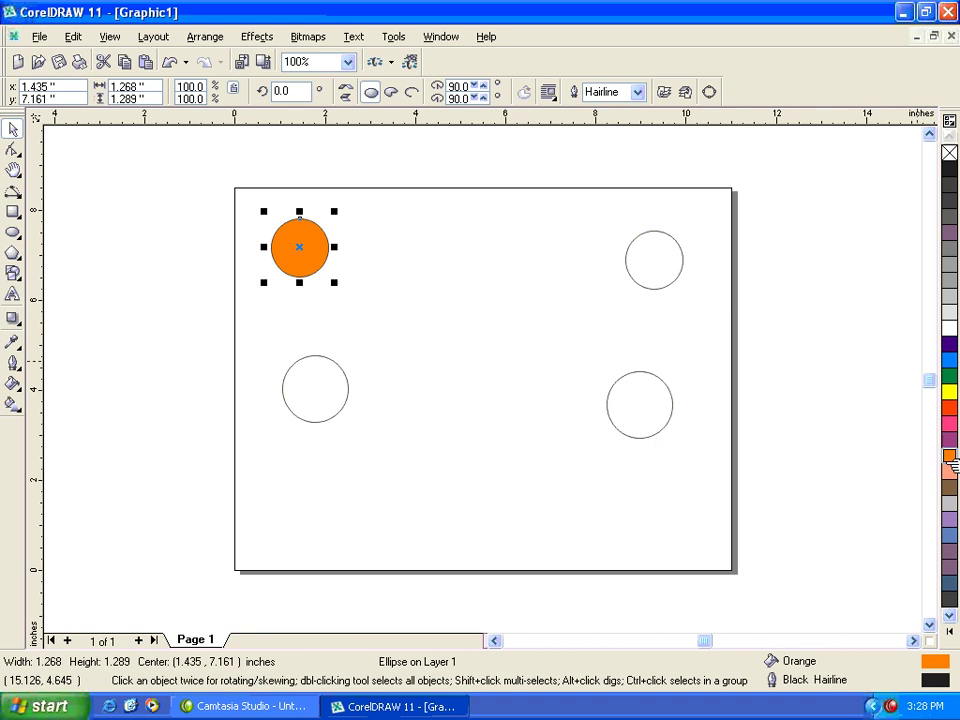
# - Fill the original lower-left circle, the control object of the clone, with Pink
pyautogui.click(331, 393)
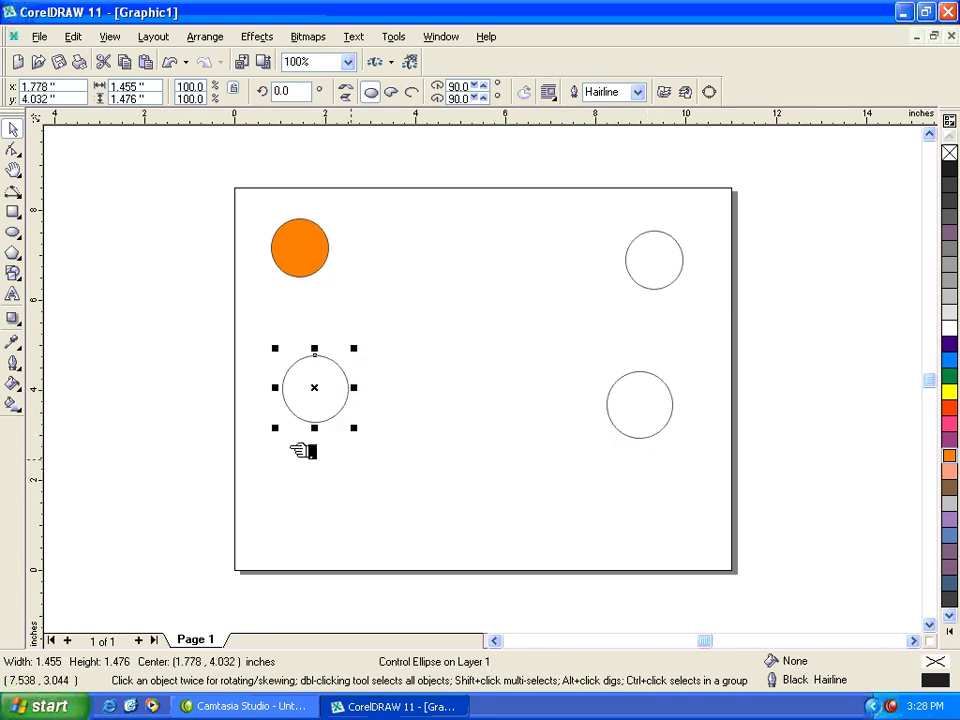
pyautogui.click(951, 471)
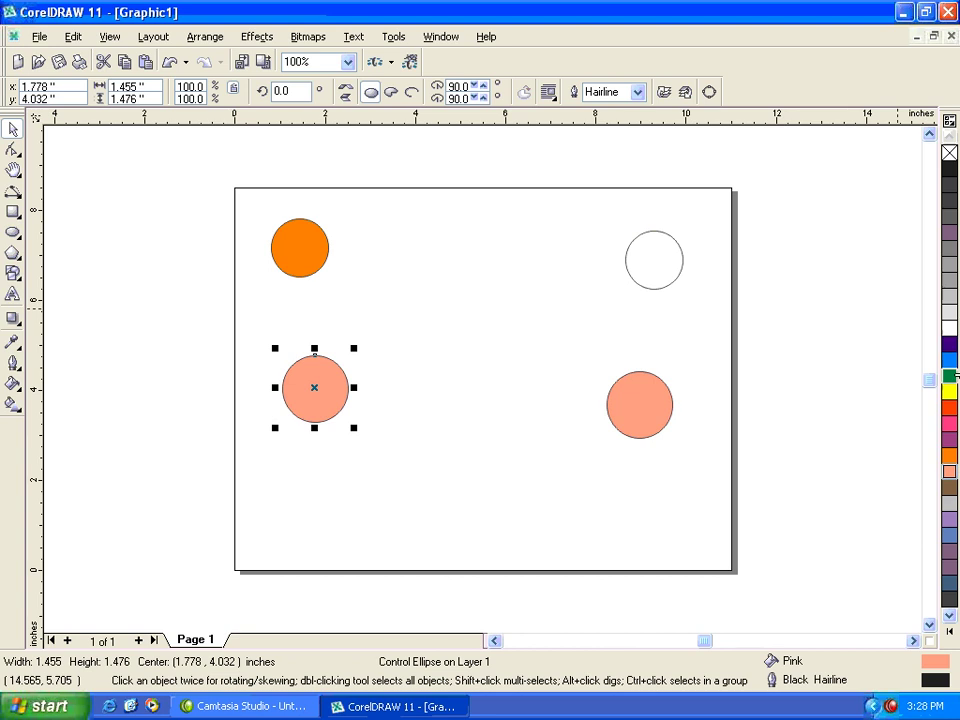
pyautogui.click(444, 37)
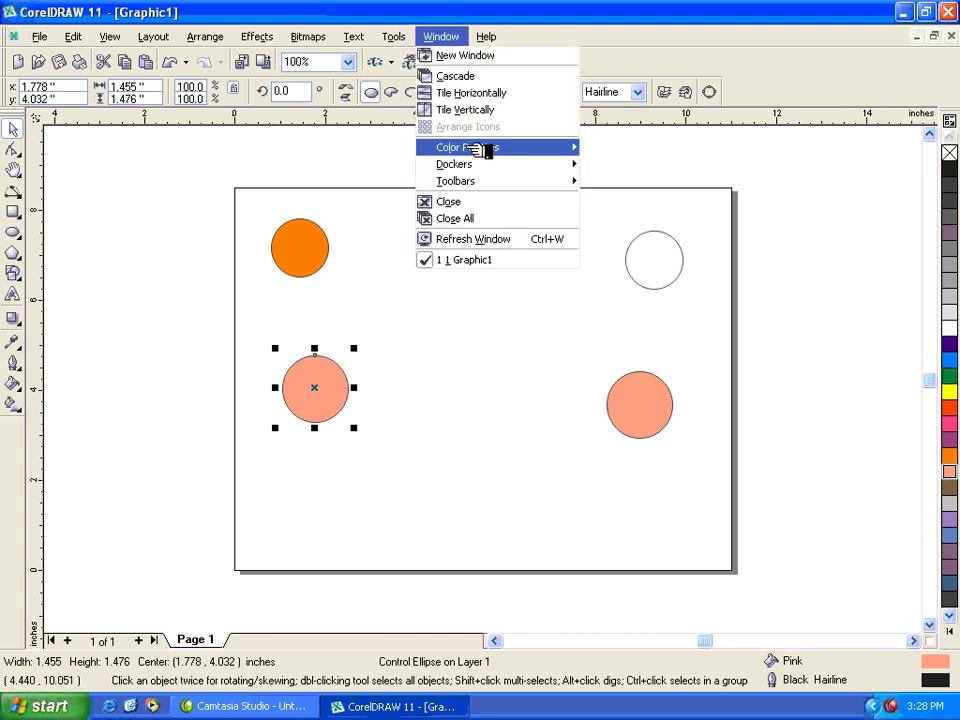
pyautogui.moveTo(578, 150)
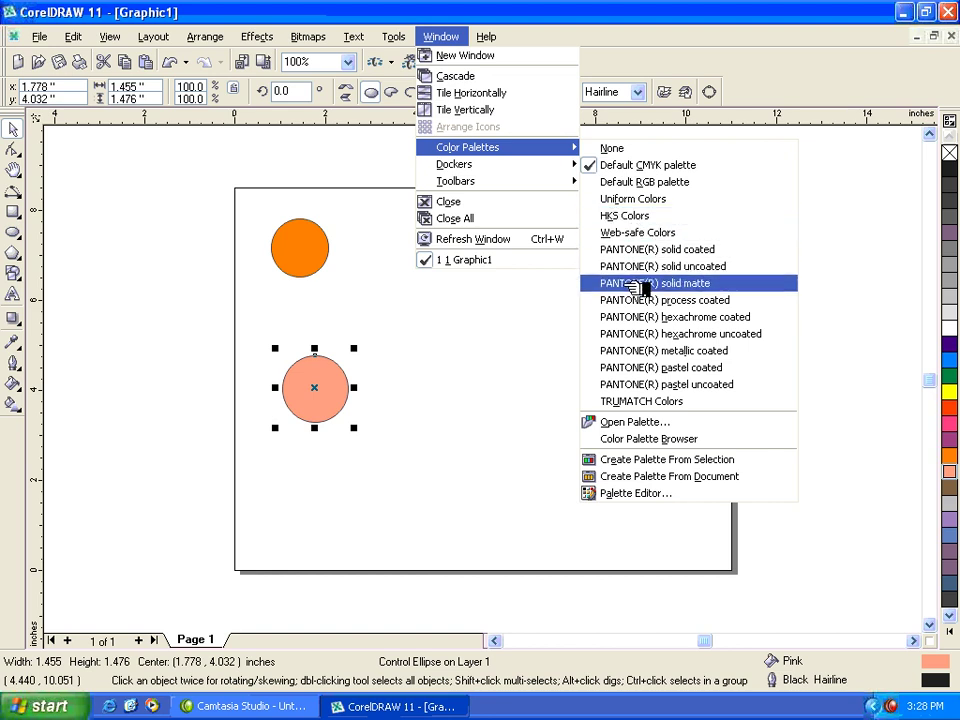
pyautogui.click(458, 20)
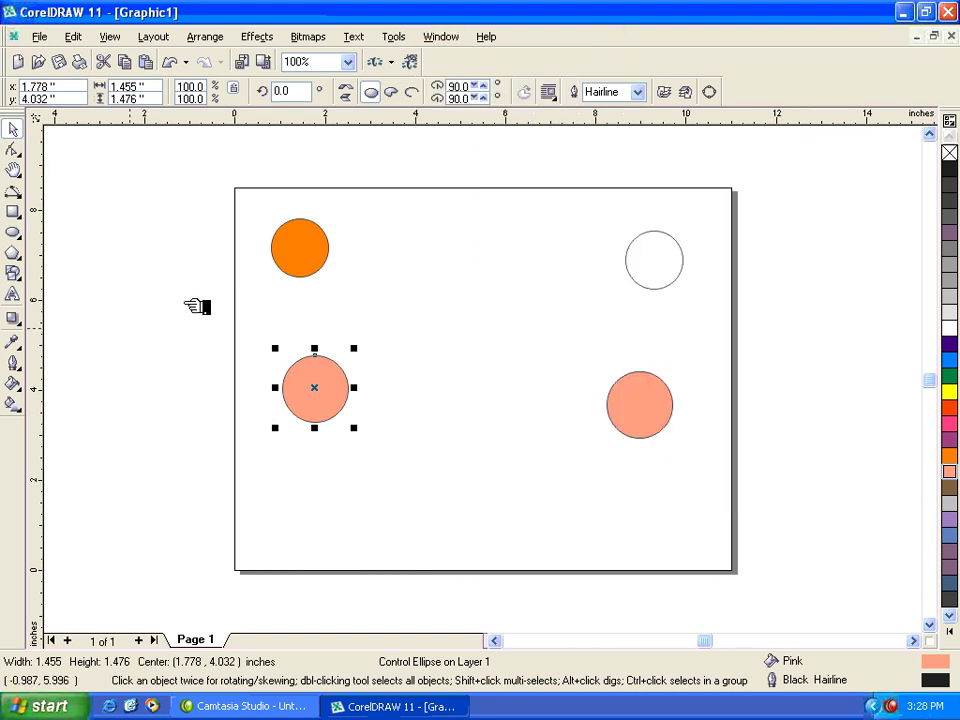
# - Give the original lower-left control circle a uniform CMYK fill of C100 M75 Y0 K0
pyautogui.click(14, 386)
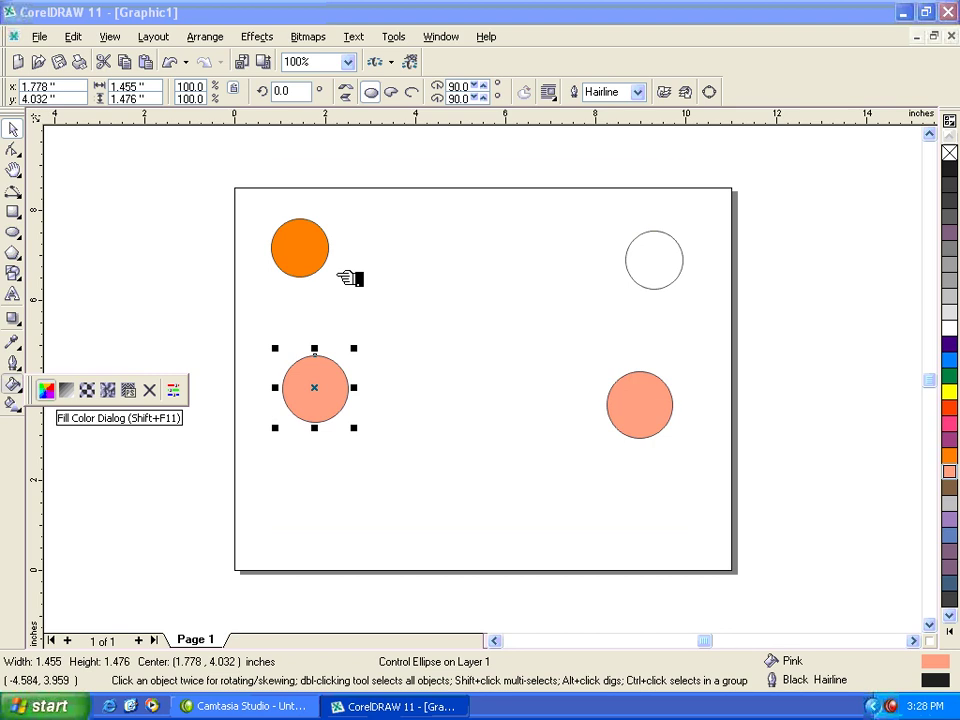
pyautogui.hotkey('shift', 'F11')
pyautogui.click(450, 303)
pyautogui.click(499, 342)
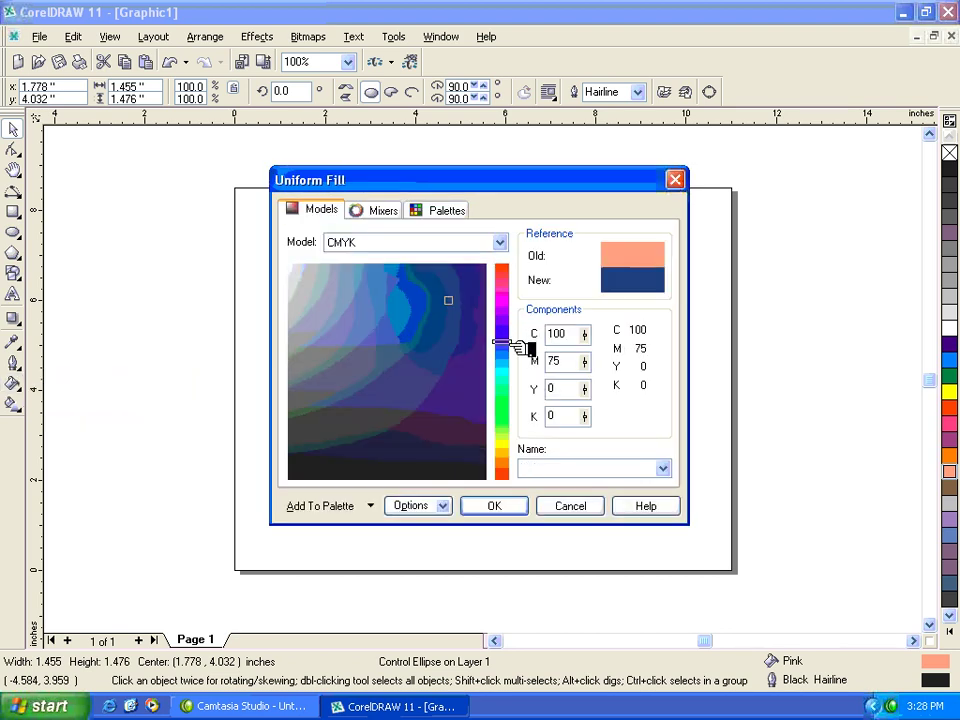
pyautogui.click(505, 507)
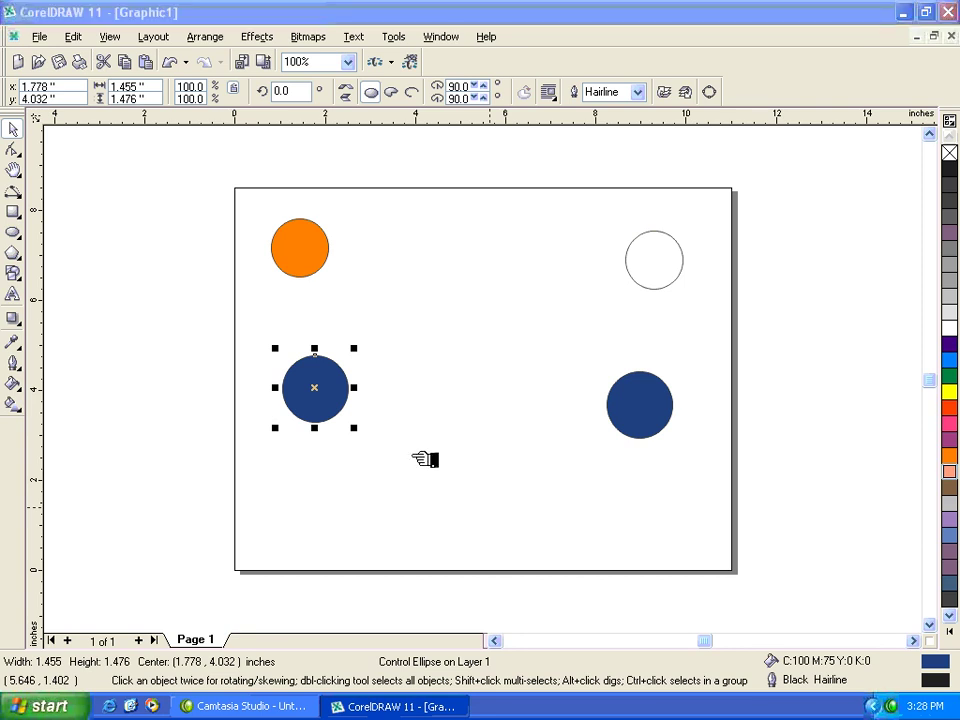
# - Set the control circle's outline colour to CMYK C56 M0 Y89 K0
pyautogui.hotkey('shift', 'F12')
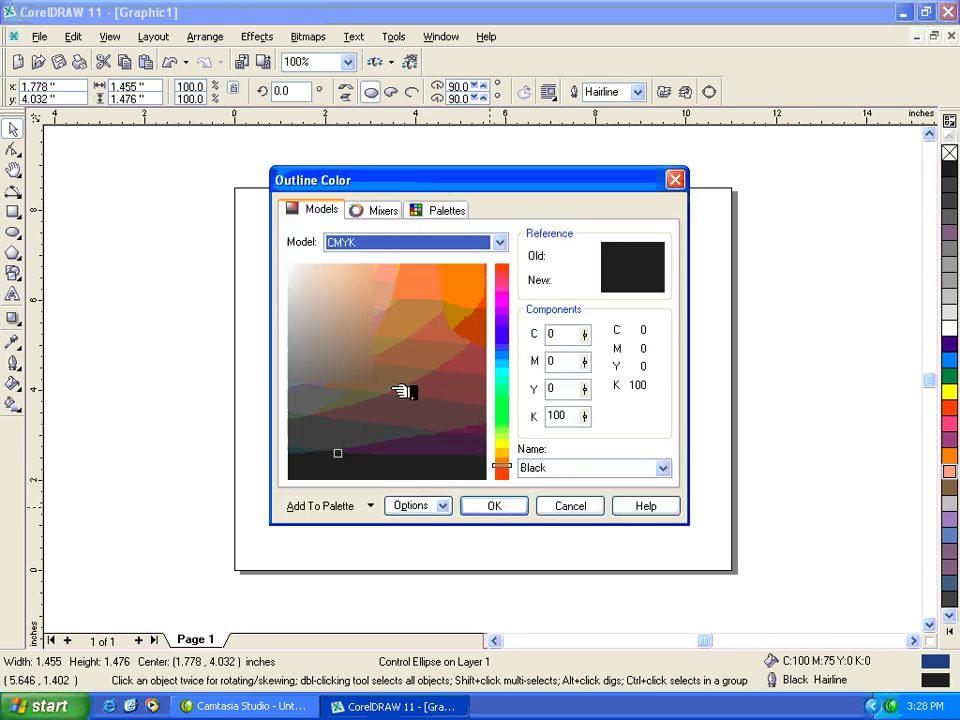
pyautogui.click(409, 311)
pyautogui.click(501, 403)
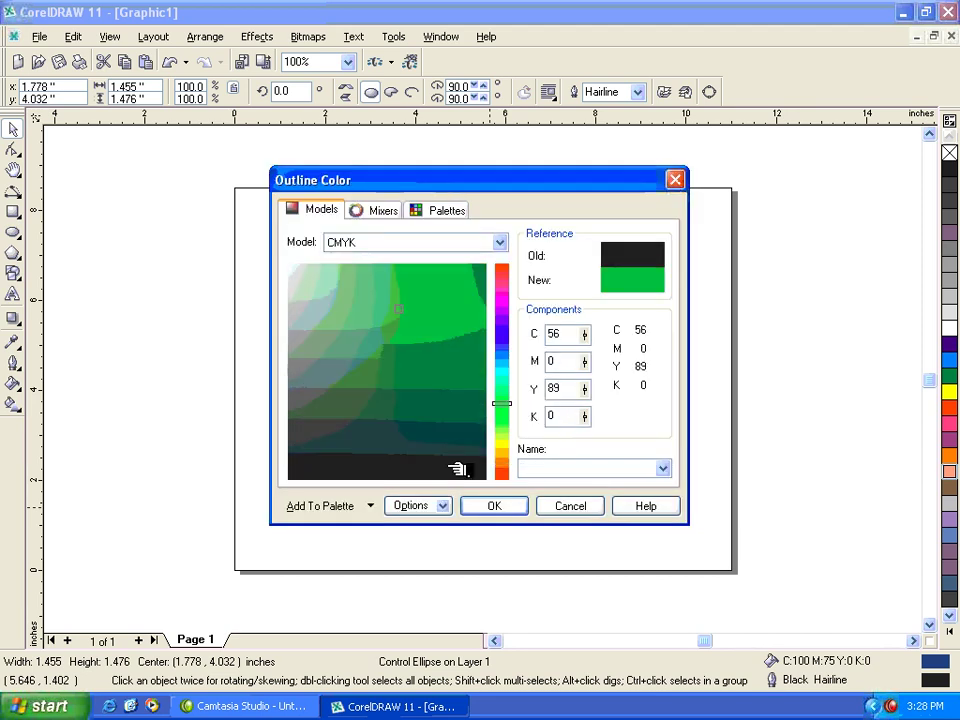
pyautogui.click(491, 506)
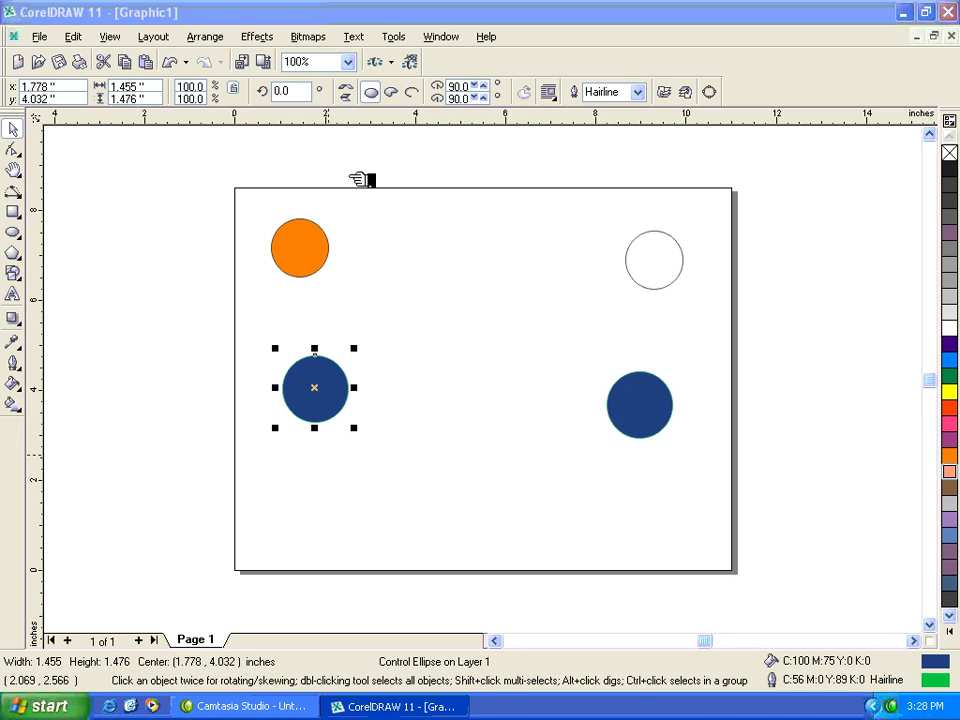
# - Change the control circle's uniform fill to a green of C76 M4 Y100 K0
pyautogui.hotkey('shift', 'F11')
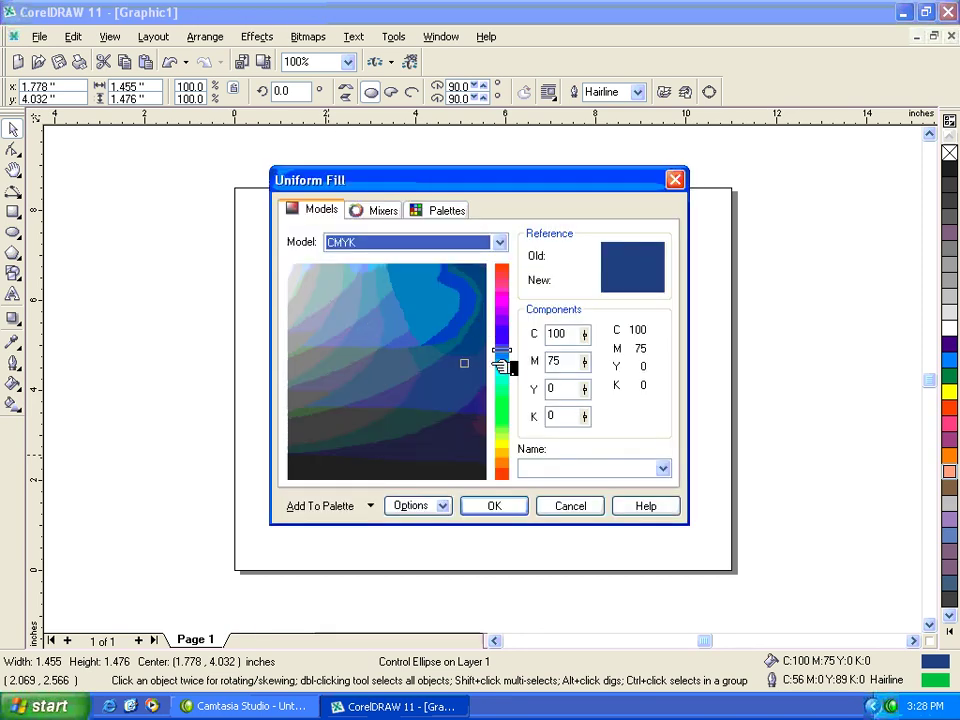
pyautogui.moveTo(503, 366); pyautogui.dragTo(509, 413)
pyautogui.click(450, 343)
pyautogui.click(494, 505)
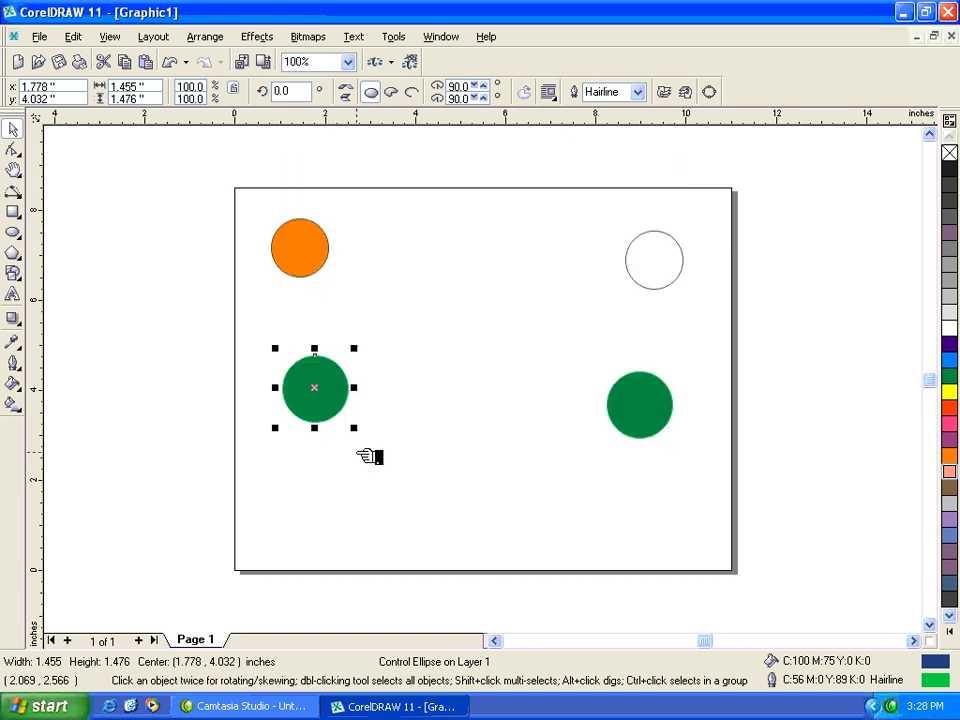
# - Fill the control circle with PANTONE 9023 C from the PANTONE(R) pastel coated palette
pyautogui.click(13, 385)
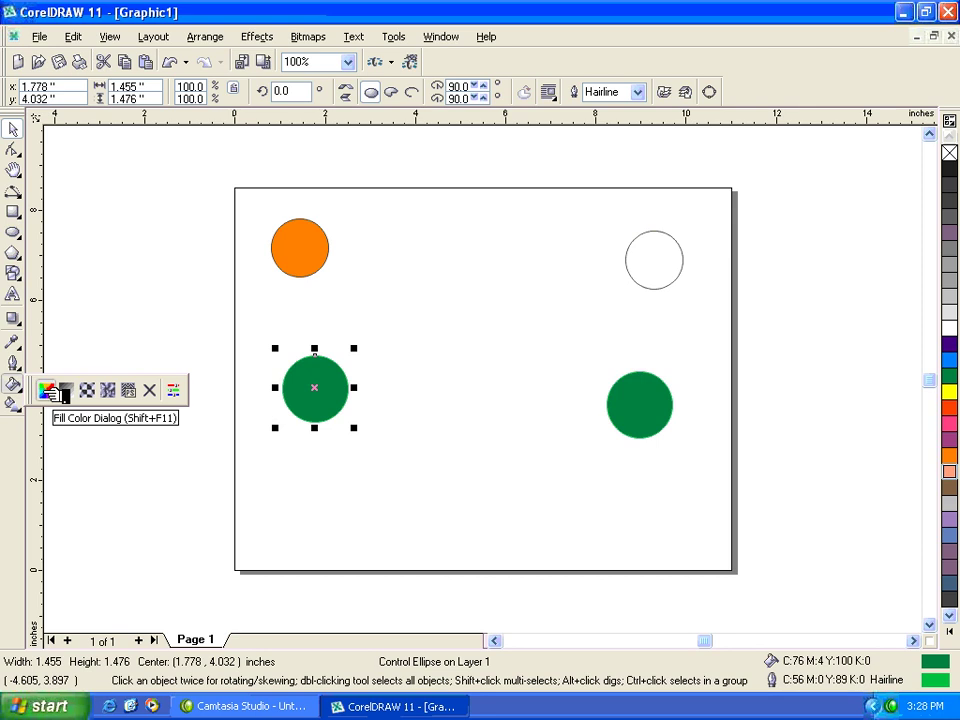
pyautogui.click(62, 393)
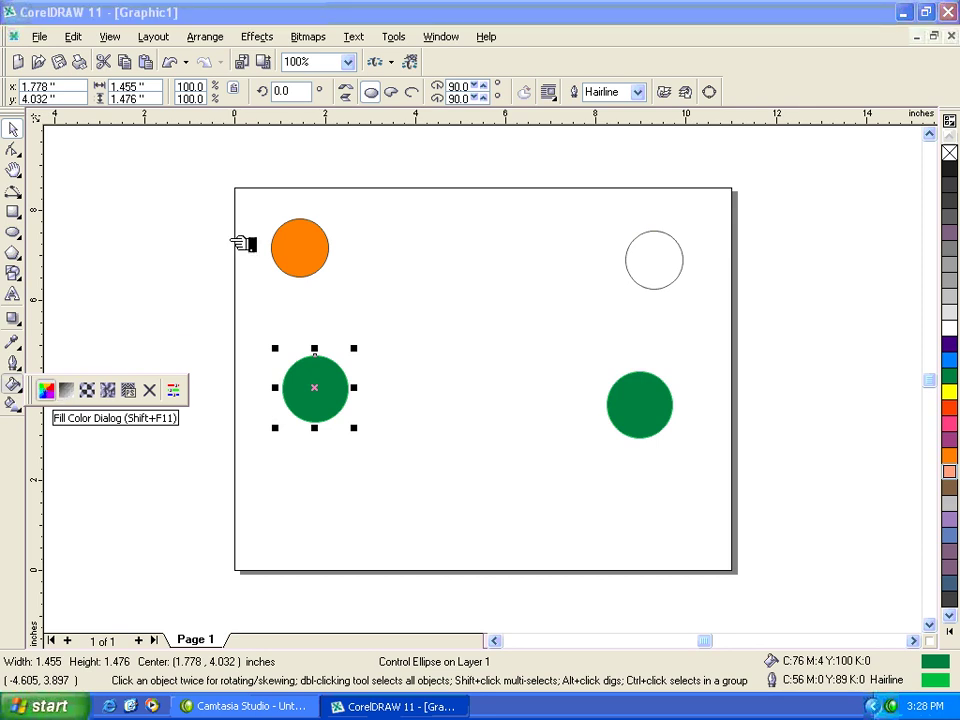
pyautogui.click(395, 210)
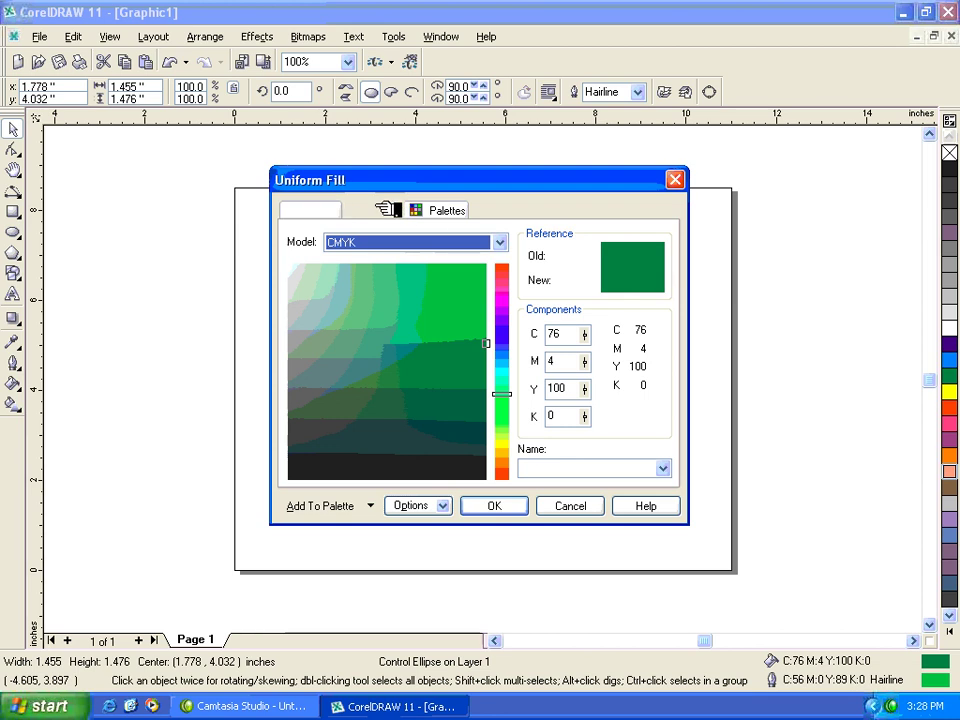
pyautogui.click(446, 212)
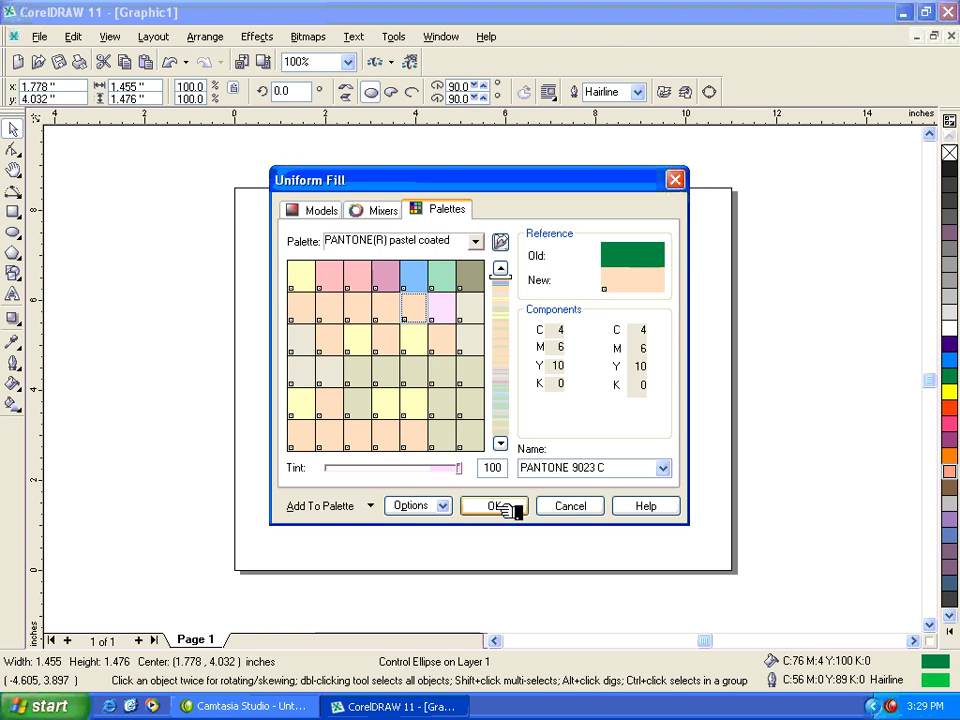
pyautogui.click(502, 507)
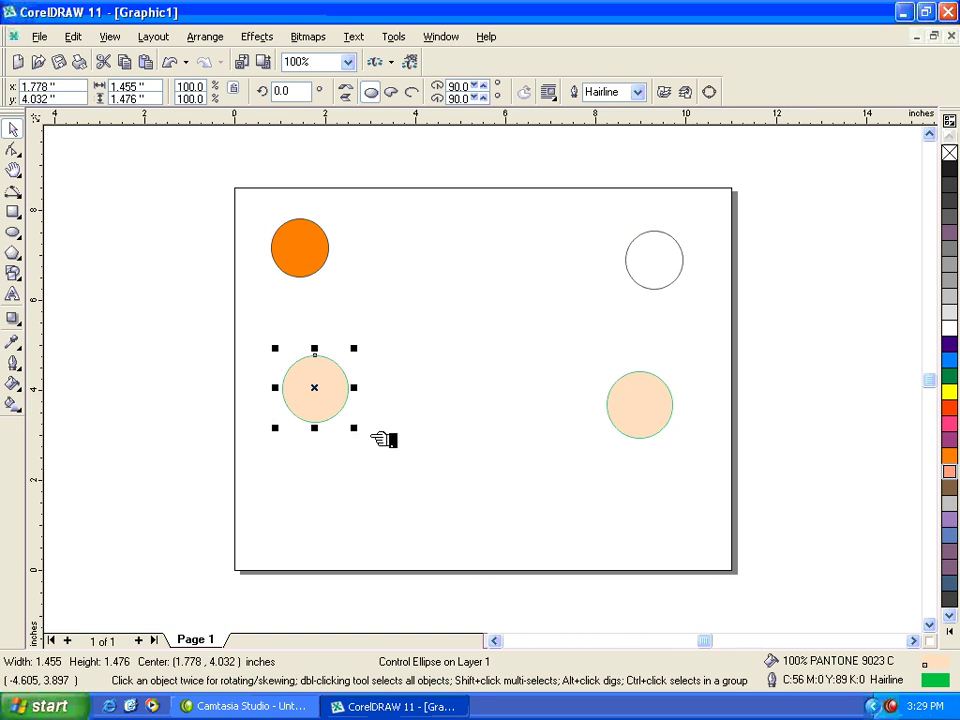
# - Move the clone closer beside its original and enlarge the control circle to about 1.77 × 1.79 inches
pyautogui.moveTo(353, 427)
pyautogui.mouseDown()
pyautogui.moveTo(451, 523)
pyautogui.moveTo(352, 428)
pyautogui.mouseUp()
pyautogui.moveTo(311, 394)
pyautogui.mouseDown()
pyautogui.moveTo(321, 390)
pyautogui.moveTo(315, 382)
pyautogui.mouseUp()
pyautogui.moveTo(654, 414)
pyautogui.mouseDown()
pyautogui.moveTo(462, 383)
pyautogui.moveTo(472, 386)
pyautogui.mouseUp()
pyautogui.click(339, 379)
pyautogui.moveTo(352, 420)
pyautogui.mouseDown()
pyautogui.moveTo(427, 498)
pyautogui.moveTo(432, 438)
pyautogui.moveTo(366, 436)
pyautogui.moveTo(426, 482)
pyautogui.moveTo(381, 461)
pyautogui.moveTo(372, 444)
pyautogui.mouseUp()
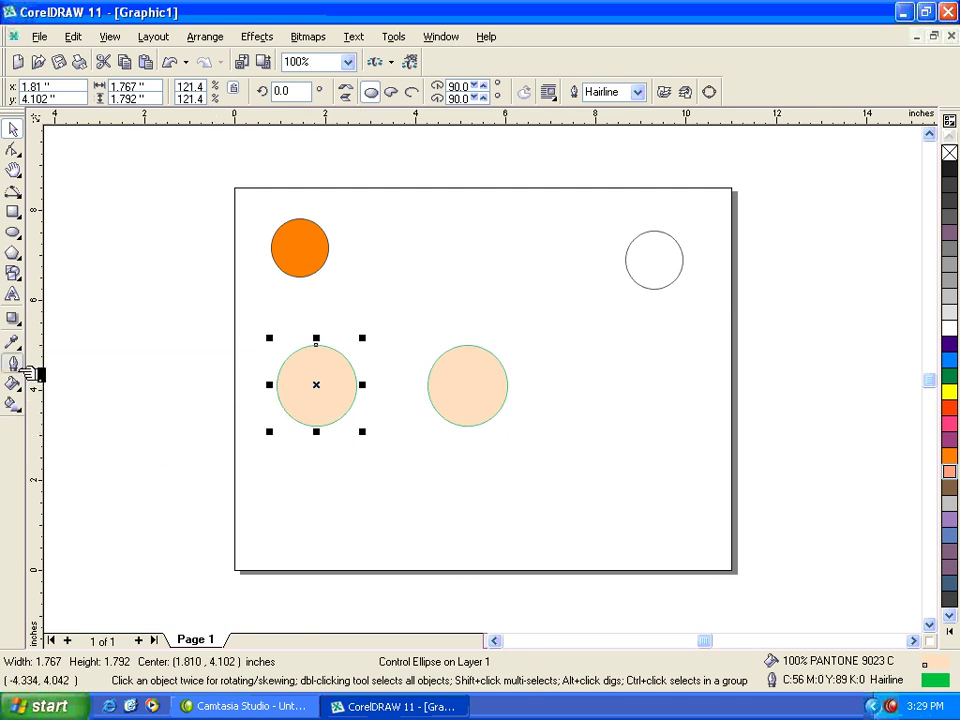
# - Give the control circle a 16 pt outline with a dash-dot line style
pyautogui.click(22, 365)
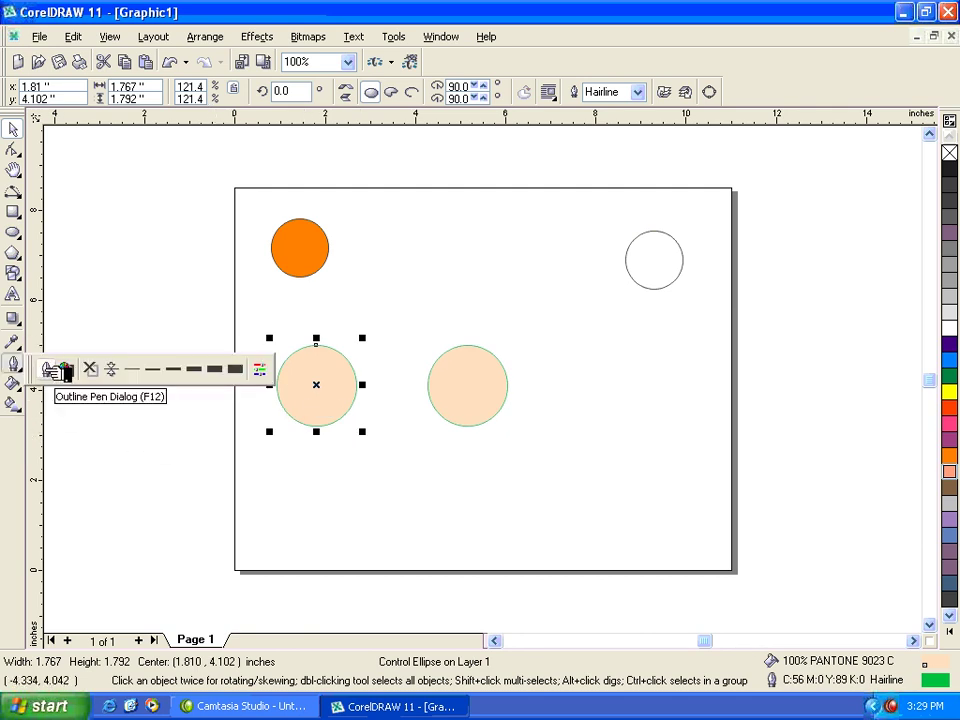
pyautogui.click(61, 369)
pyautogui.moveTo(397, 192); pyautogui.dragTo(490, 123)
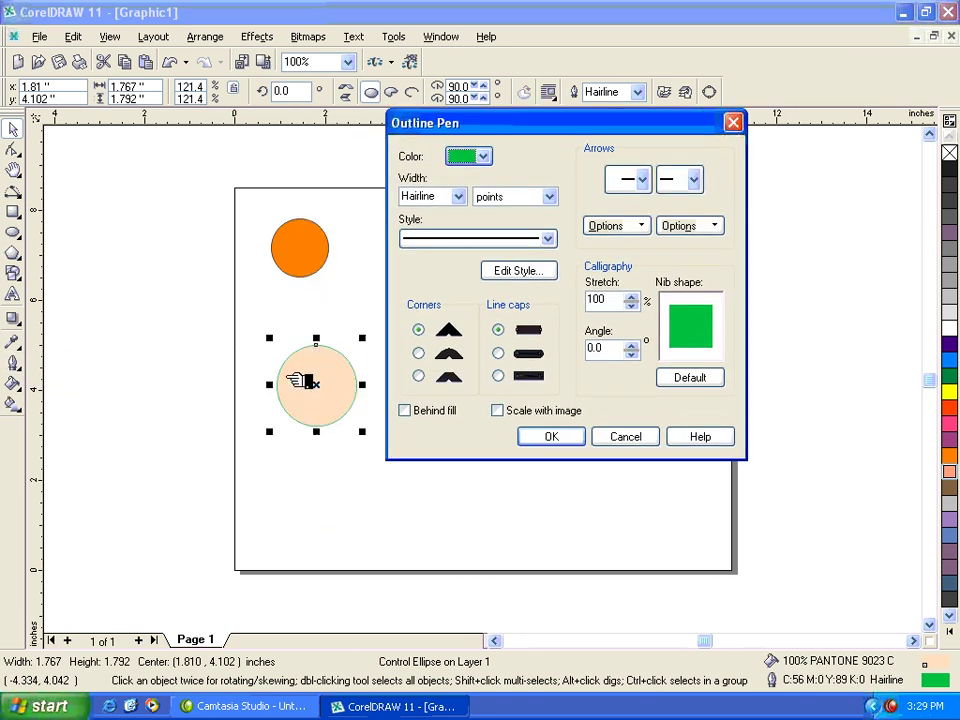
pyautogui.click(548, 238)
pyautogui.click(466, 197)
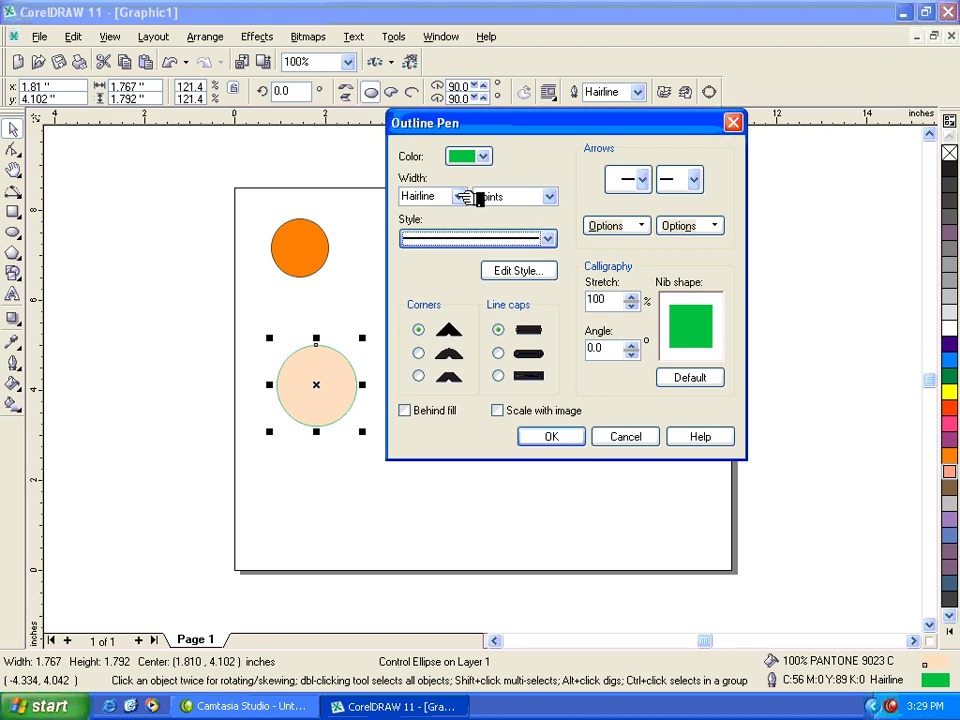
pyautogui.click(466, 197)
pyautogui.click(432, 300)
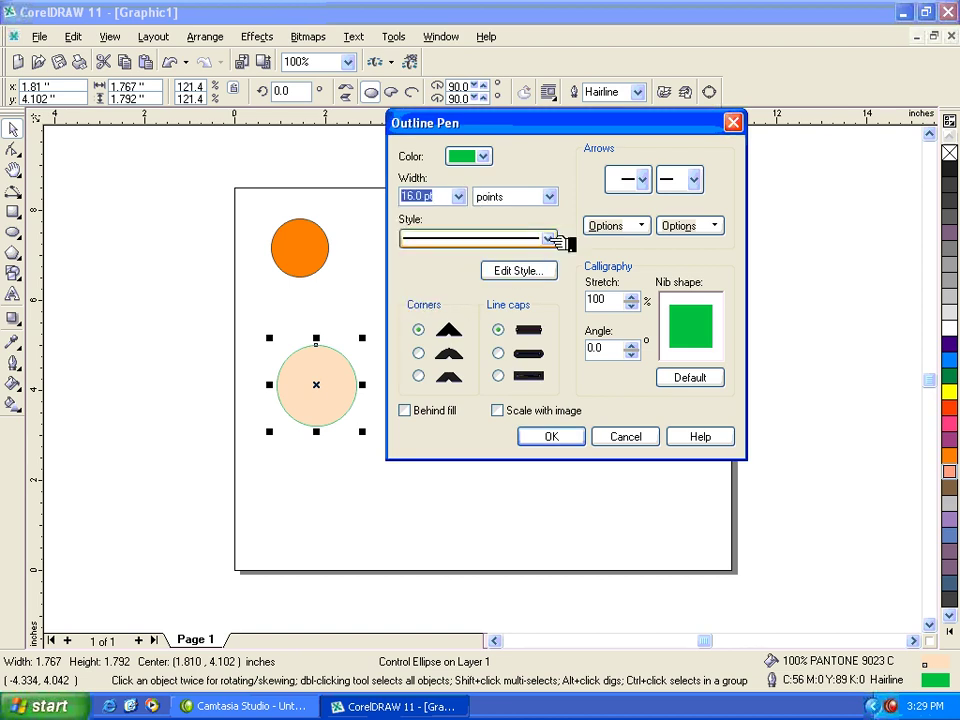
pyautogui.click(556, 240)
pyautogui.moveTo(559, 268); pyautogui.dragTo(553, 336)
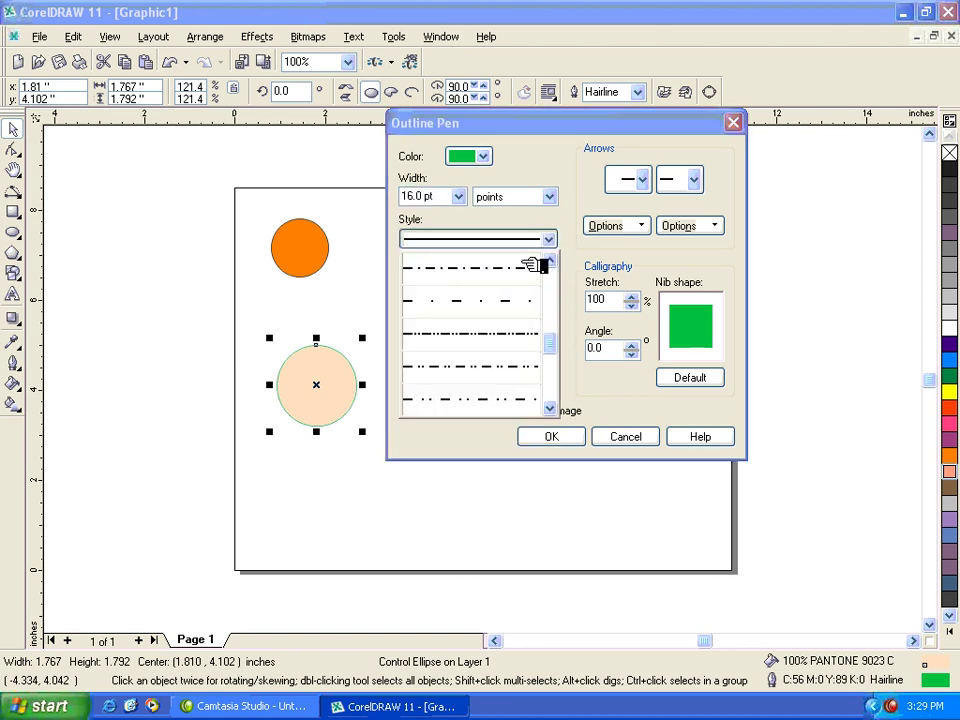
pyautogui.click(537, 266)
pyautogui.click(548, 437)
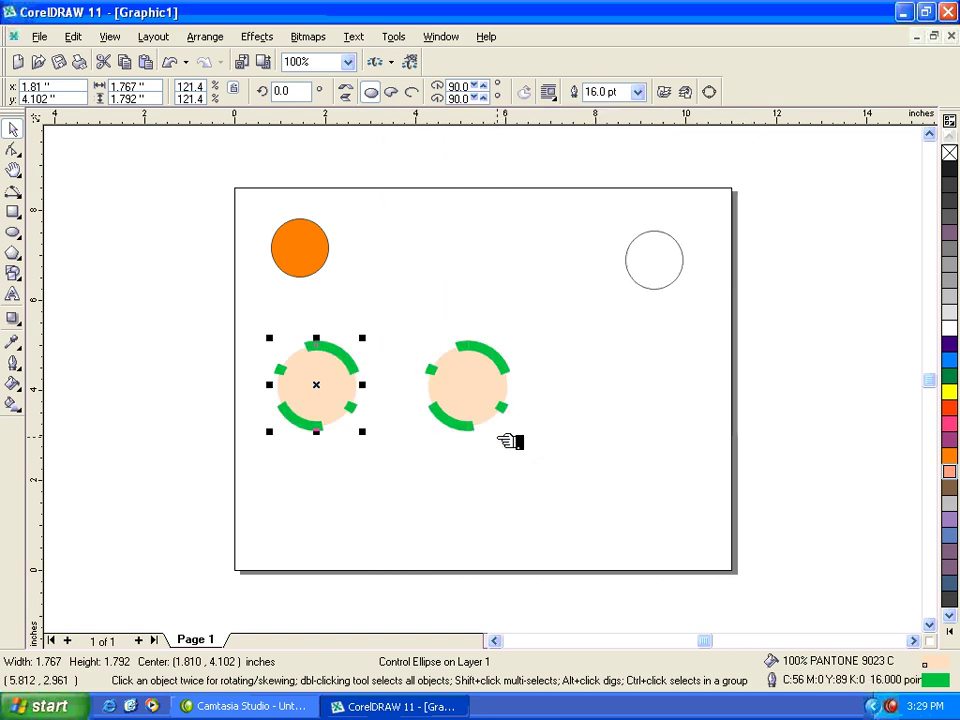
# - Set the control circle's outline to Cyan with rounded corners and line caps, and enlarge the circle to about 2.67 × 2.70 inches
pyautogui.click(14, 363)
pyautogui.click(46, 369)
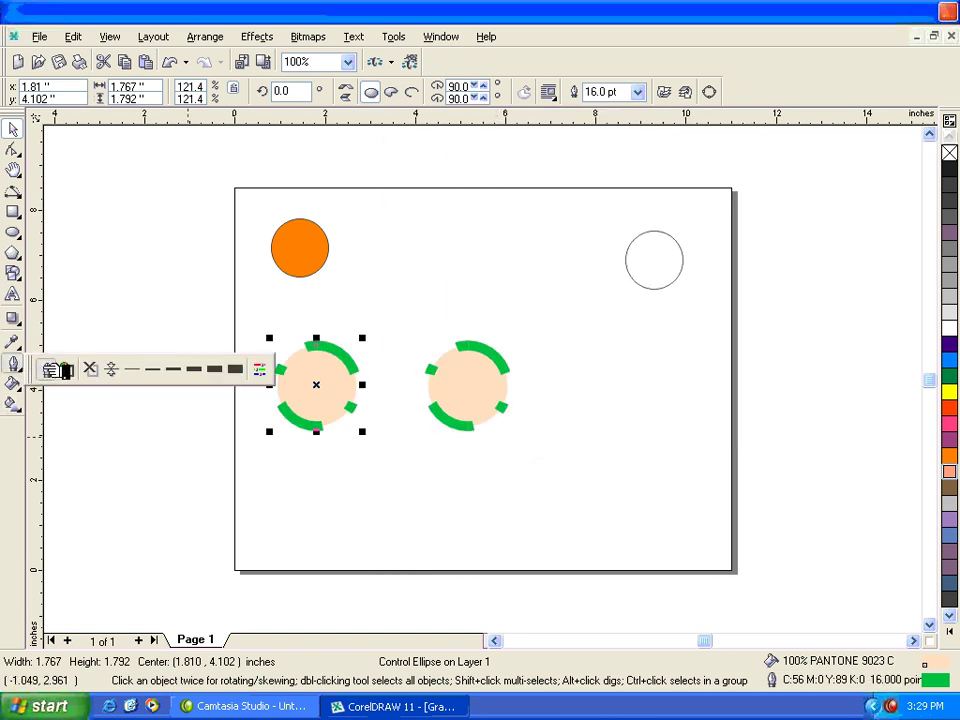
pyautogui.click(396, 217)
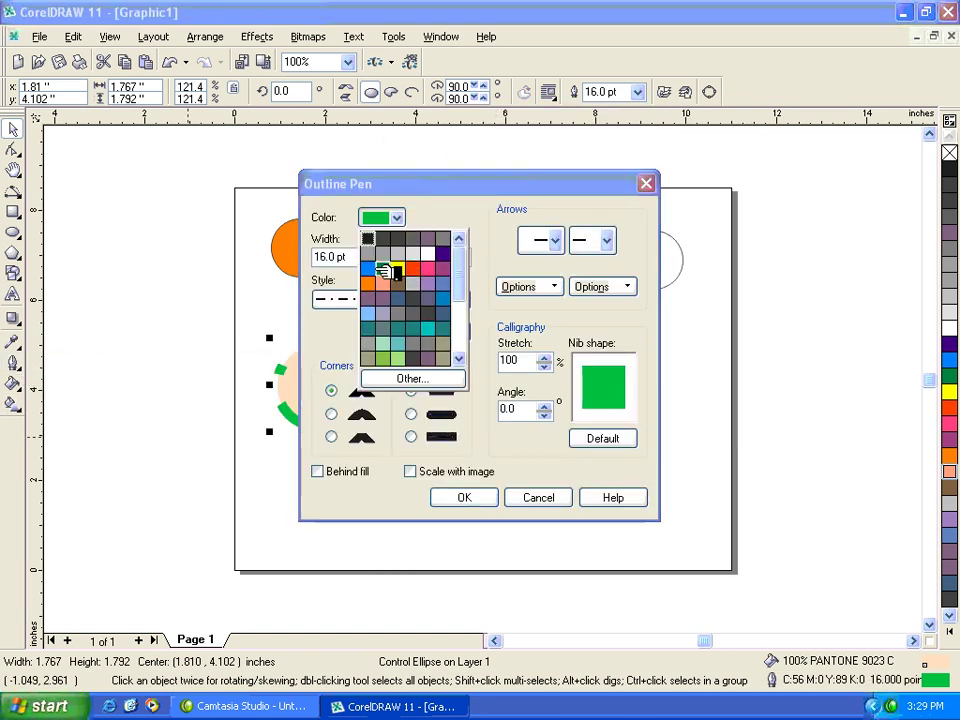
pyautogui.click(380, 269)
pyautogui.click(411, 414)
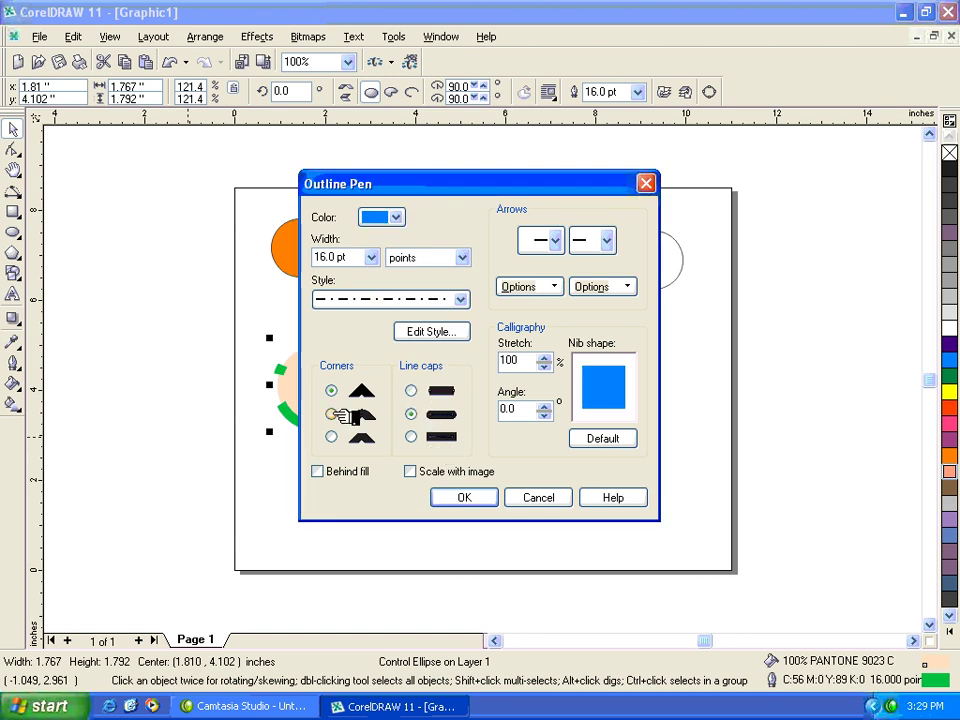
pyautogui.click(331, 414)
pyautogui.click(464, 497)
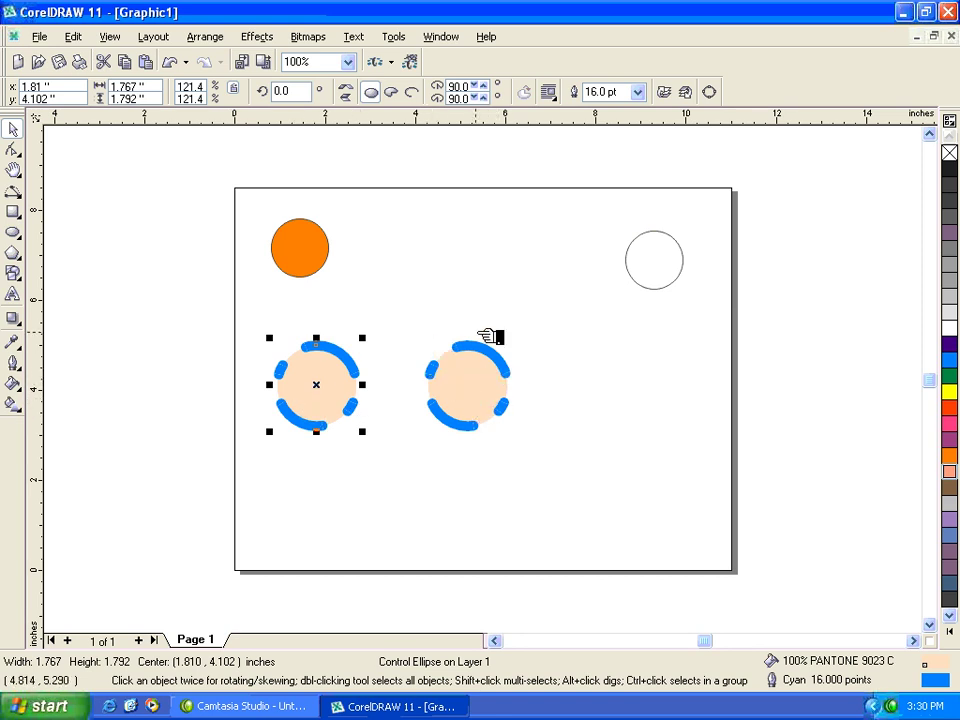
pyautogui.moveTo(362, 431); pyautogui.dragTo(414, 477)
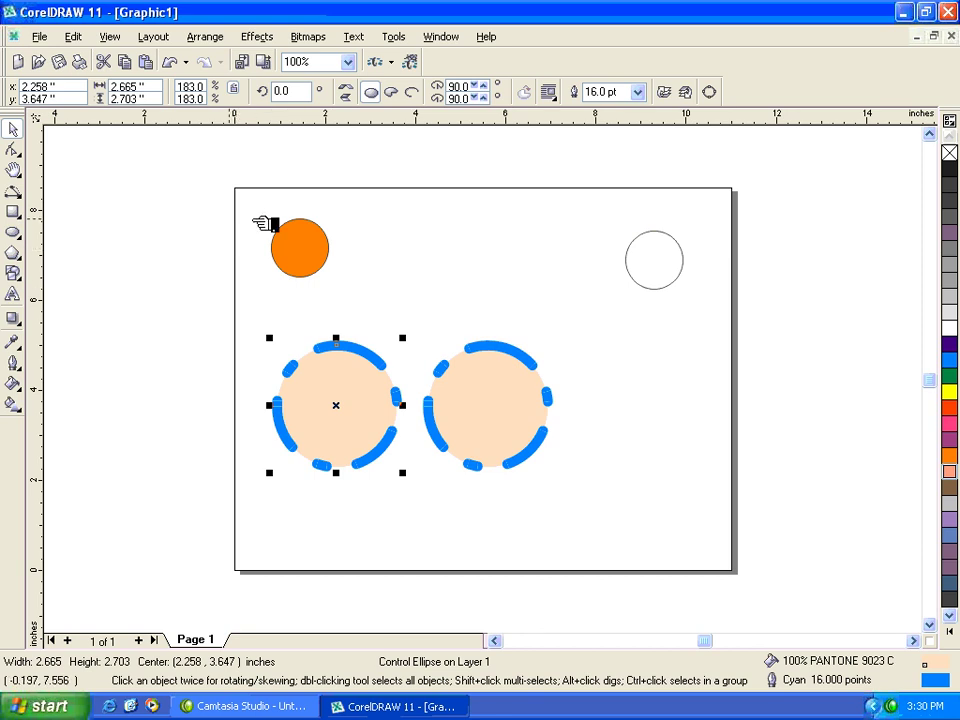
# - Place a duplicate of the orange upper-left circle at about (4.45, 7.02) inches
pyautogui.click(298, 236)
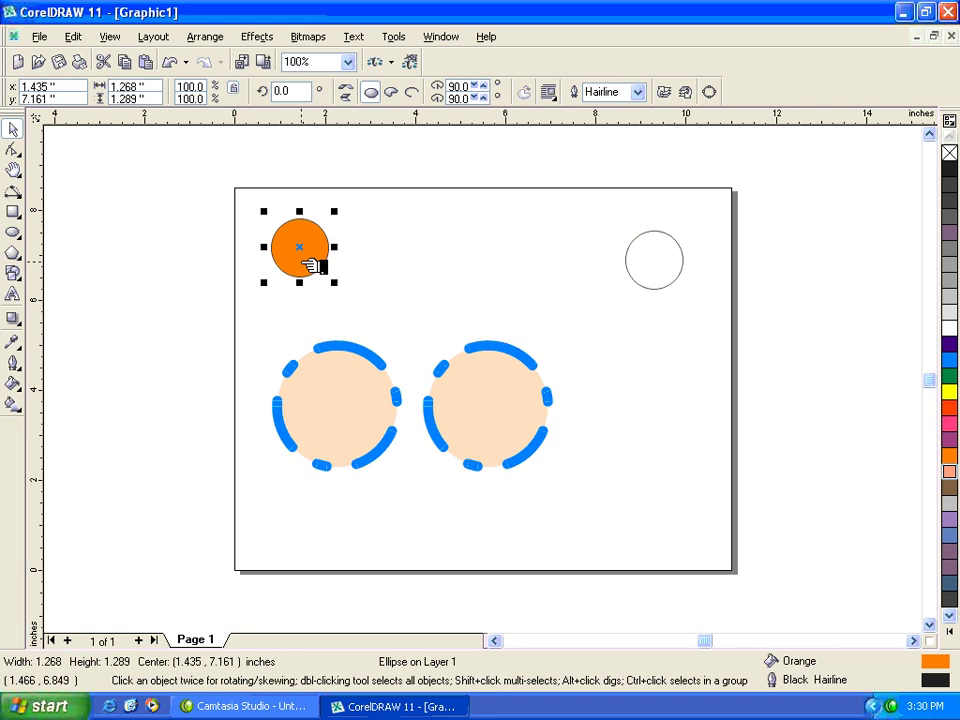
pyautogui.moveTo(313, 265); pyautogui.dragTo(435, 257)
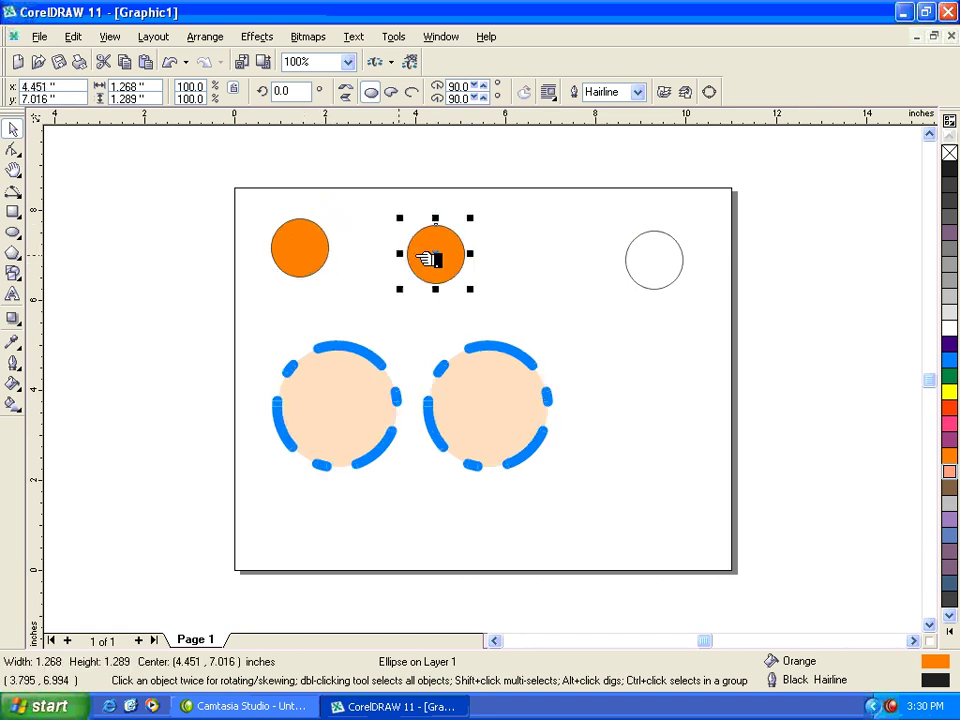
# - Try several fill colours on the original upper-left circle, including Green, and finish with White
pyautogui.click(316, 252)
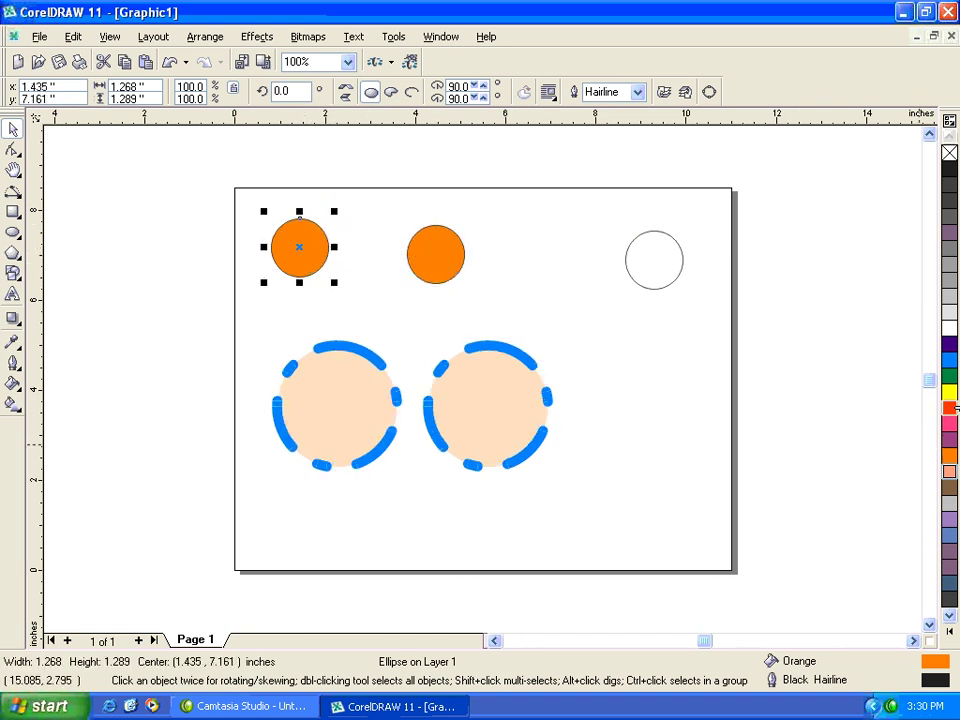
pyautogui.click(949, 406)
pyautogui.click(949, 391)
pyautogui.click(949, 375)
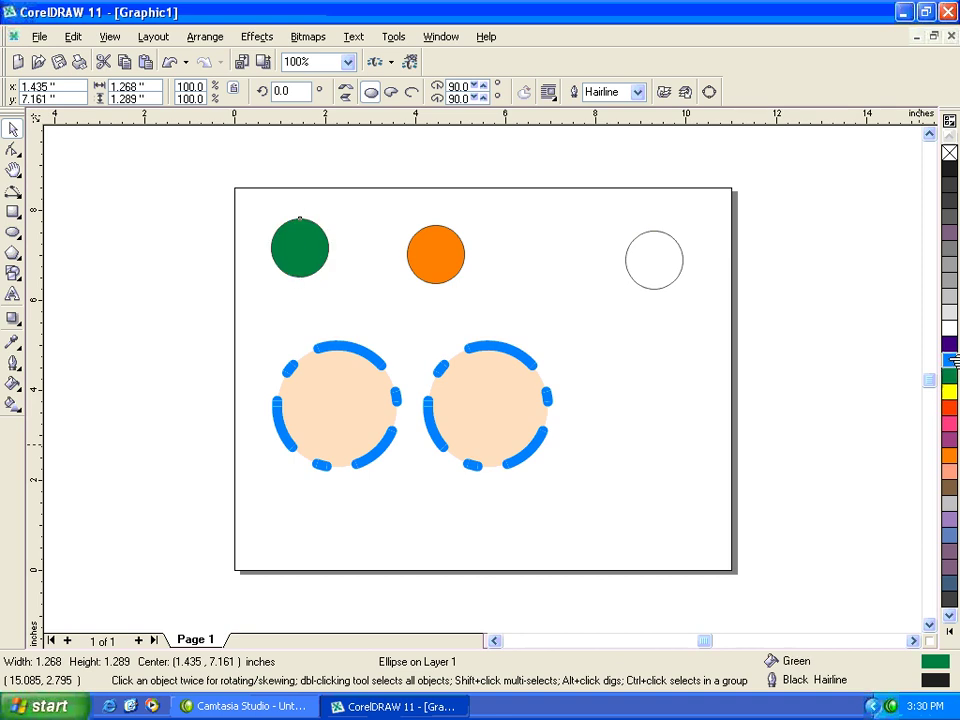
pyautogui.click(949, 359)
pyautogui.click(949, 343)
pyautogui.click(949, 327)
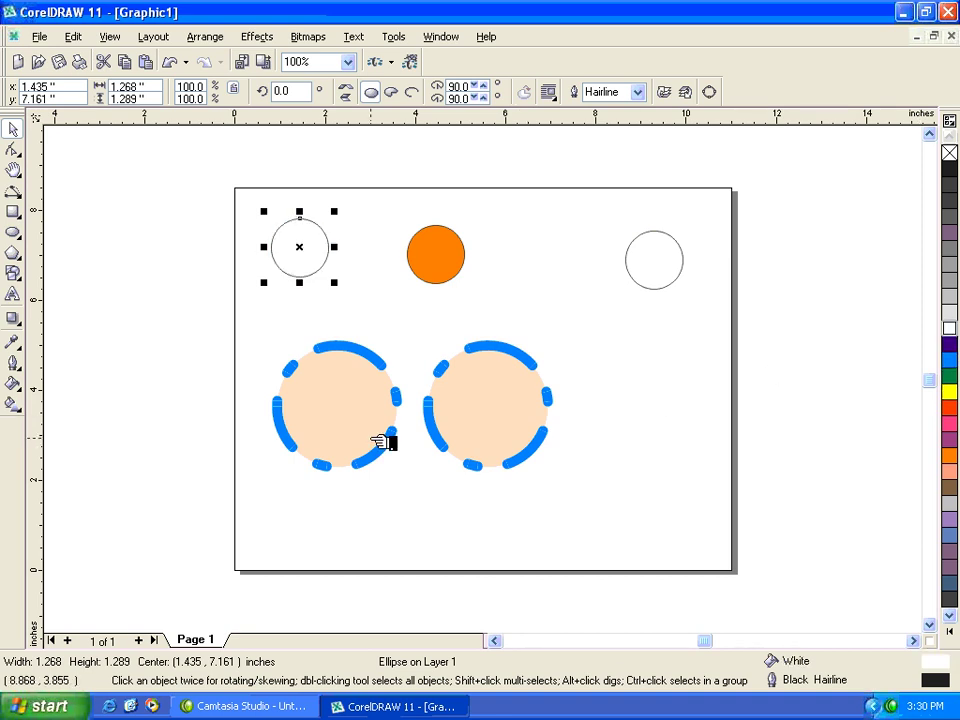
# - Try a Pale Yellow outline colour on the lower-left control circle and undo the change
pyautogui.click(336, 430)
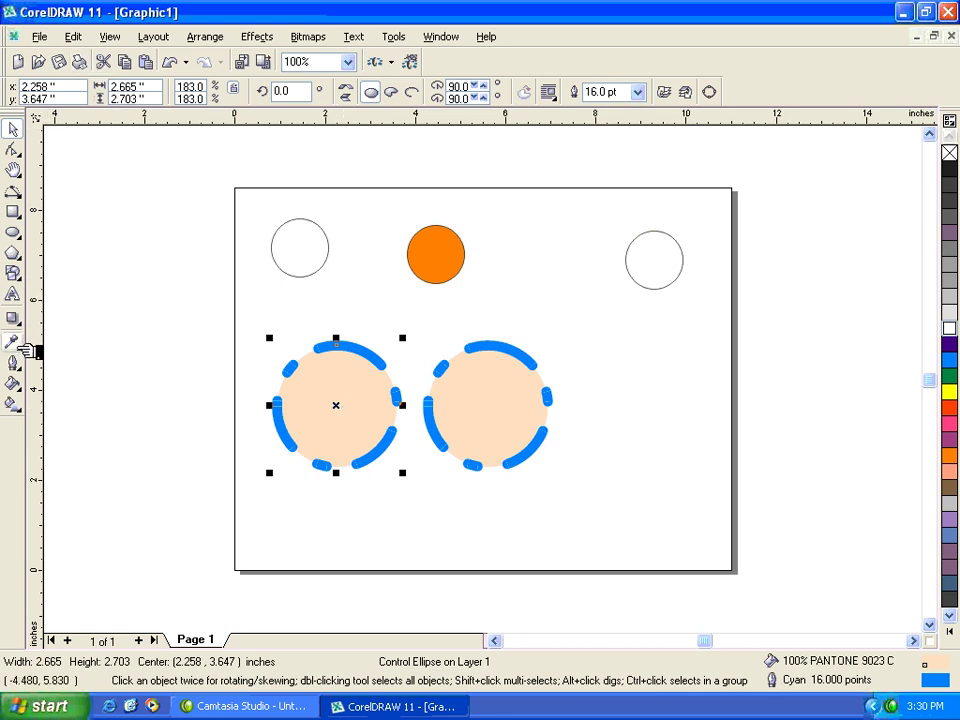
pyautogui.click(13, 363)
pyautogui.click(45, 369)
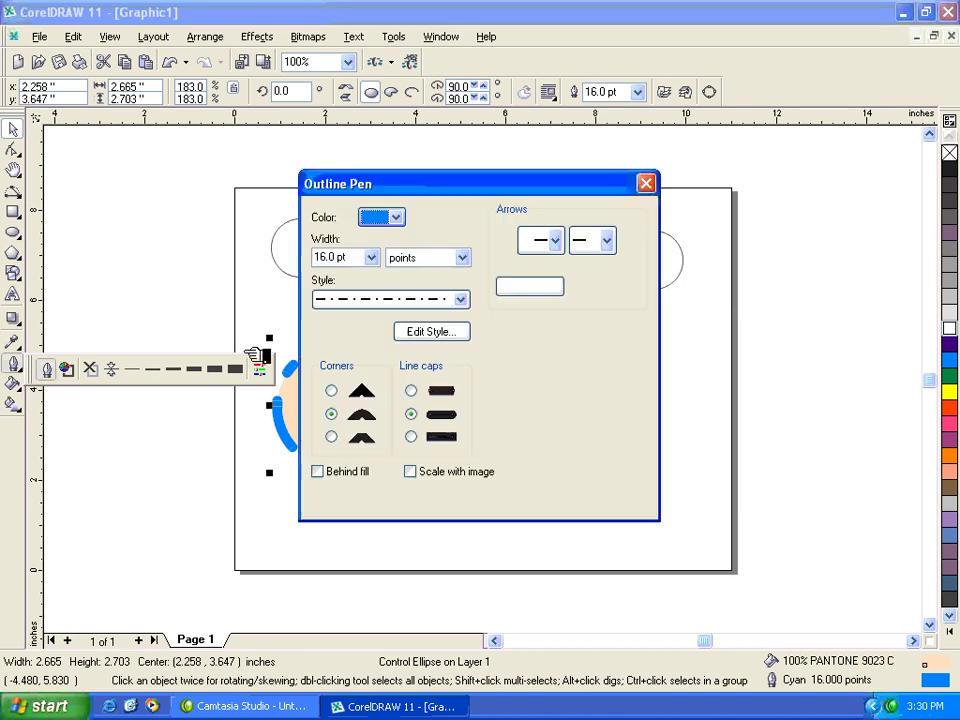
pyautogui.click(396, 217)
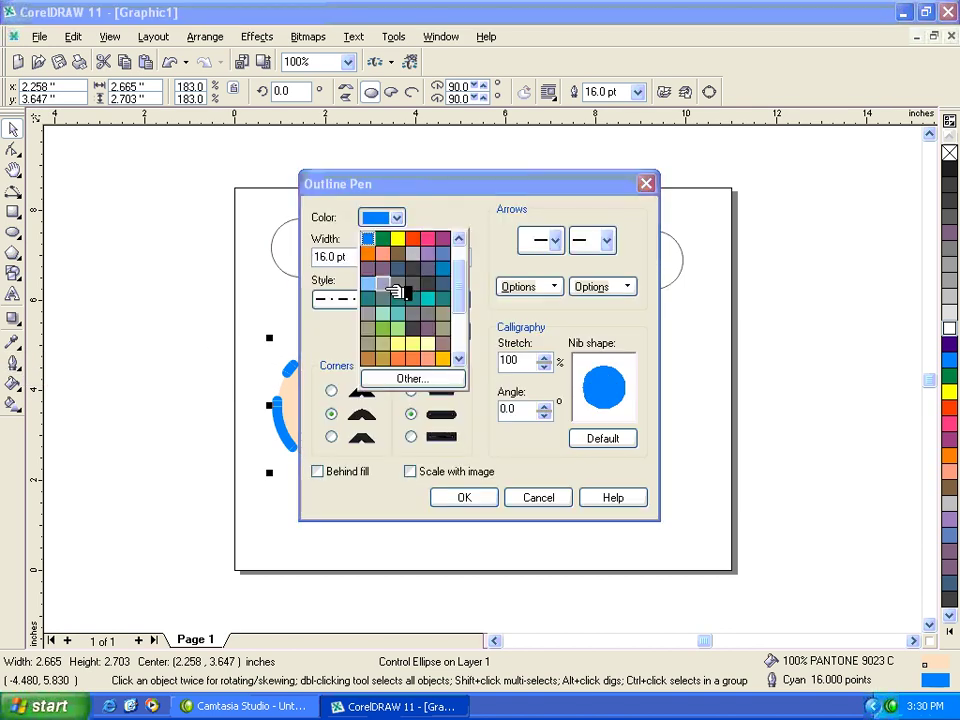
pyautogui.click(369, 285)
pyautogui.click(398, 217)
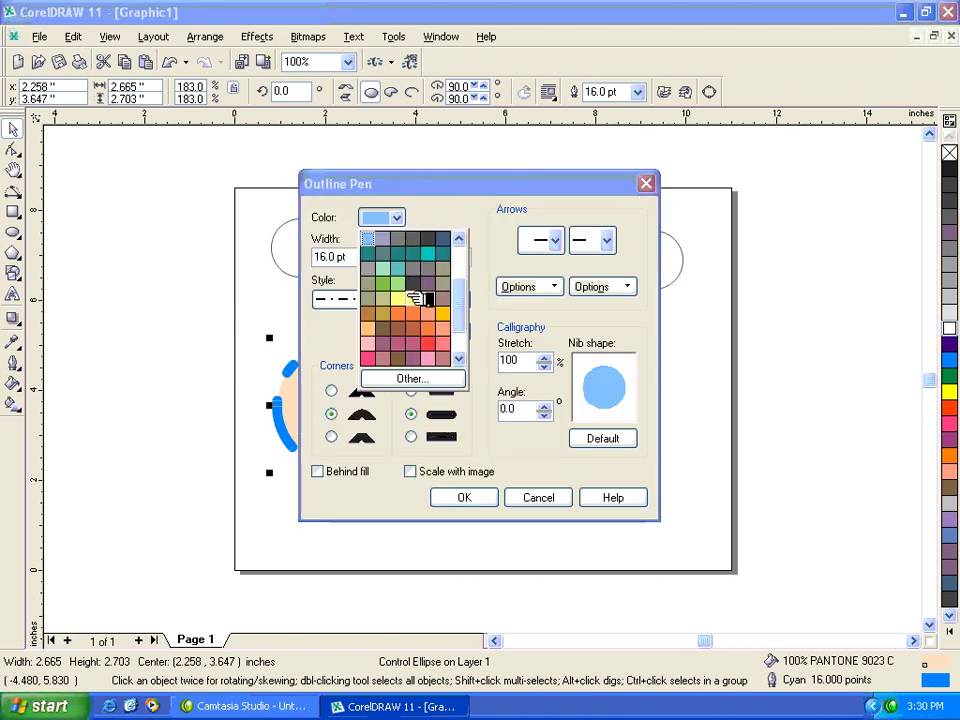
pyautogui.click(437, 301)
pyautogui.click(466, 499)
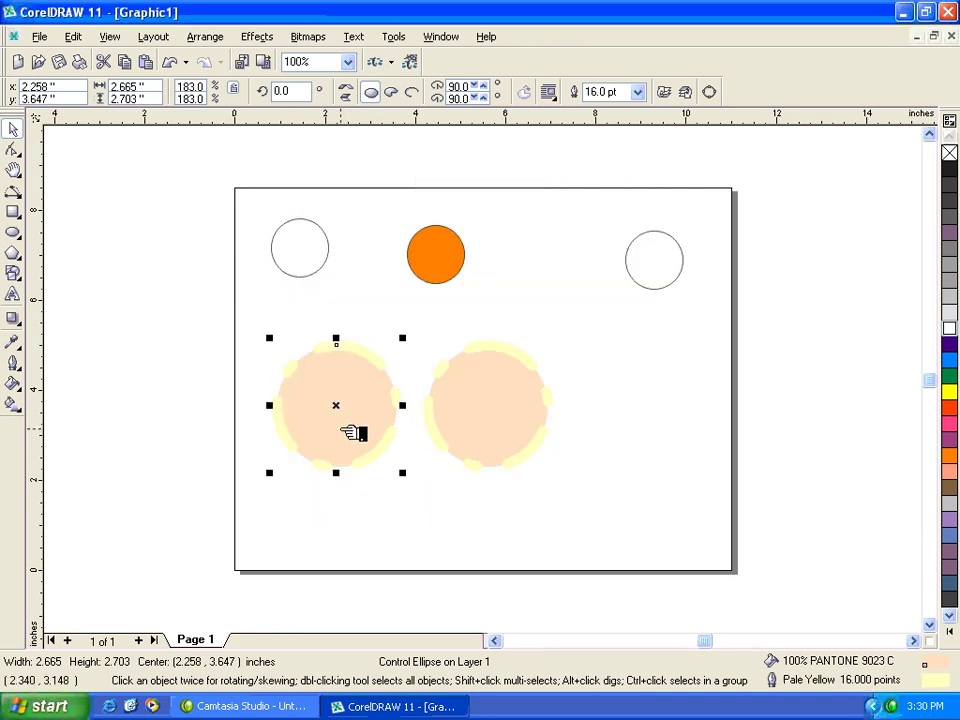
pyautogui.hotkey('ctrl', 'z')
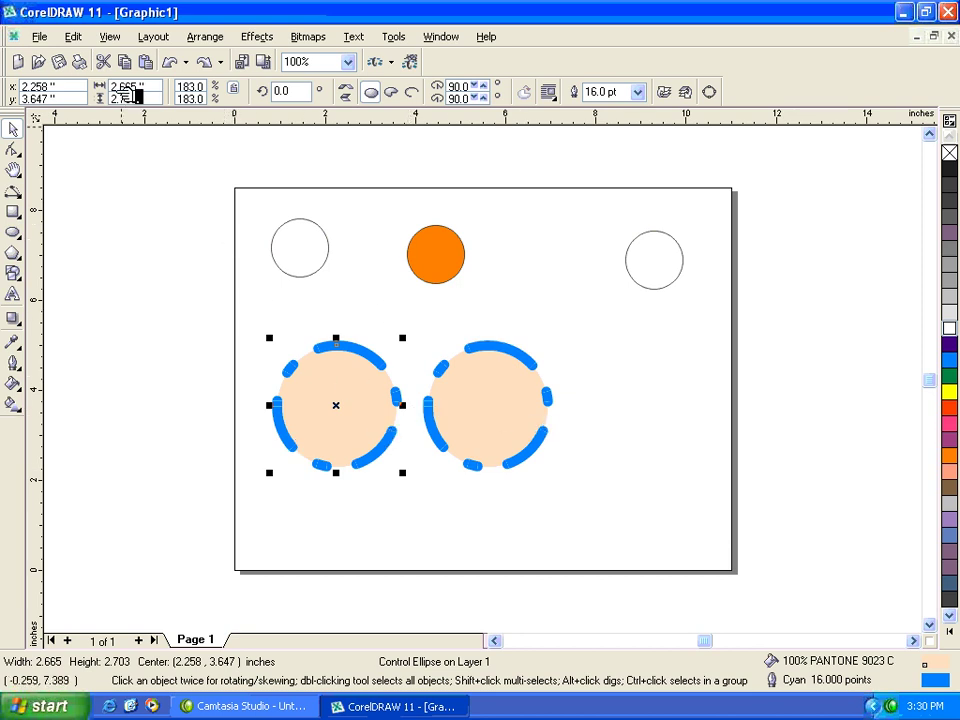
# - Delete the three small circles along the top of the page
pyautogui.click(74, 36)
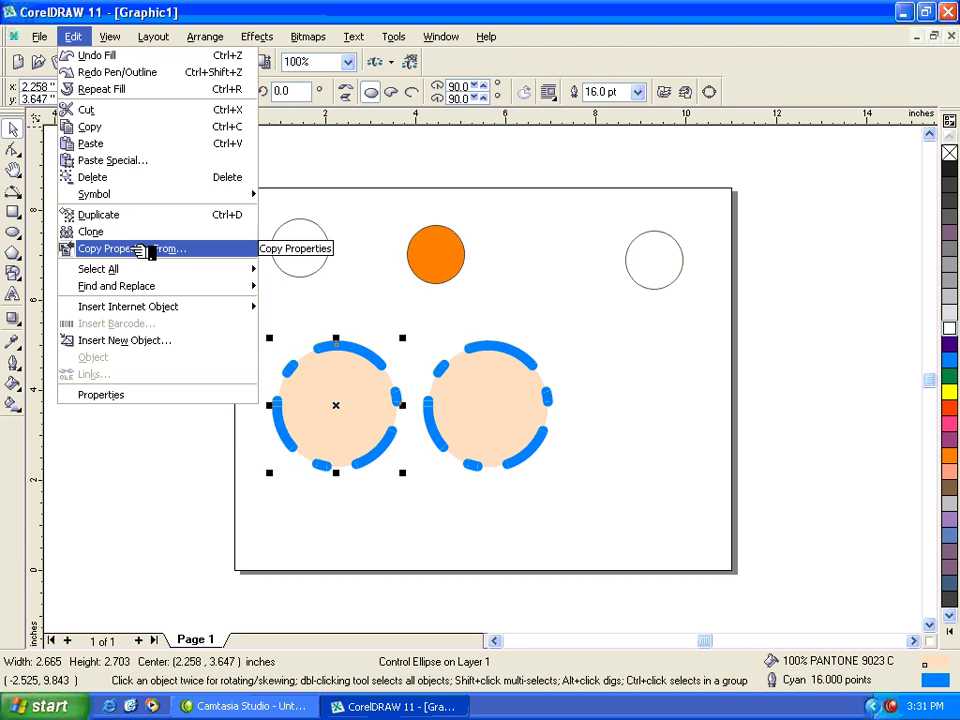
pyautogui.click(368, 403)
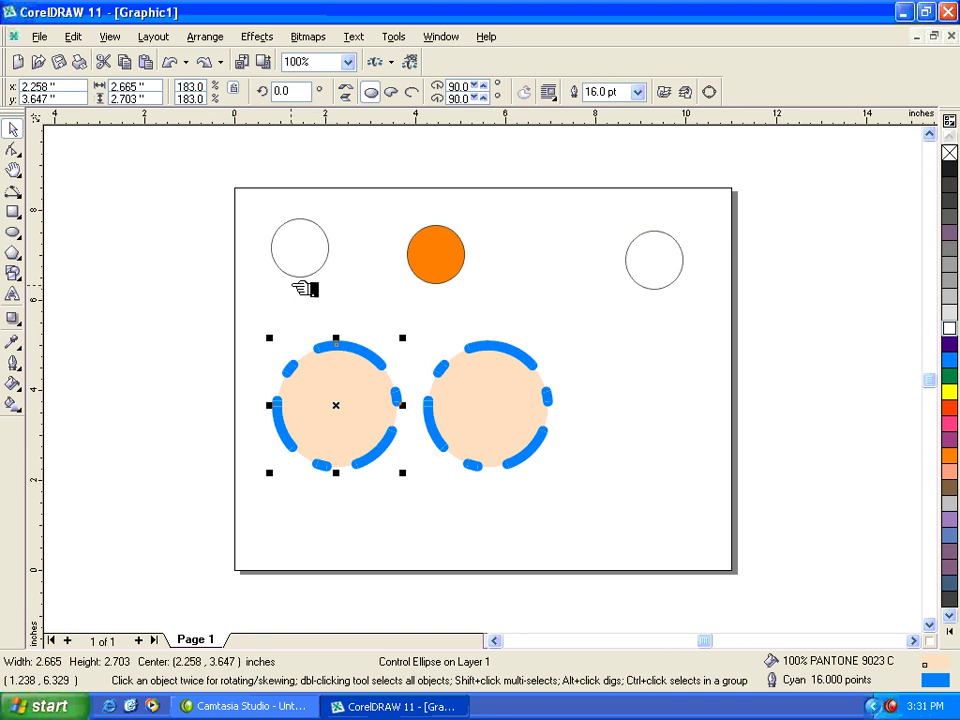
pyautogui.click(313, 265)
pyautogui.press('Delete')
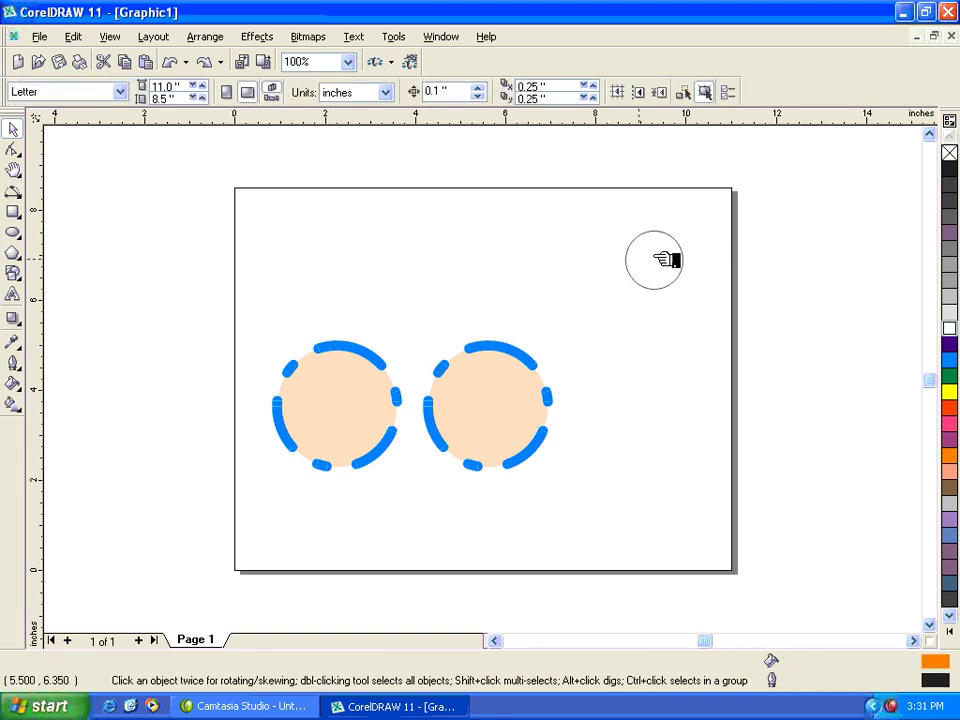
pyautogui.click(664, 260)
pyautogui.press('Delete')
# - Draw an ellipse about 2.72 × 2.62 inches above the dashed circles and centre it at about (3.85, 6.91) inches
pyautogui.click(13, 232)
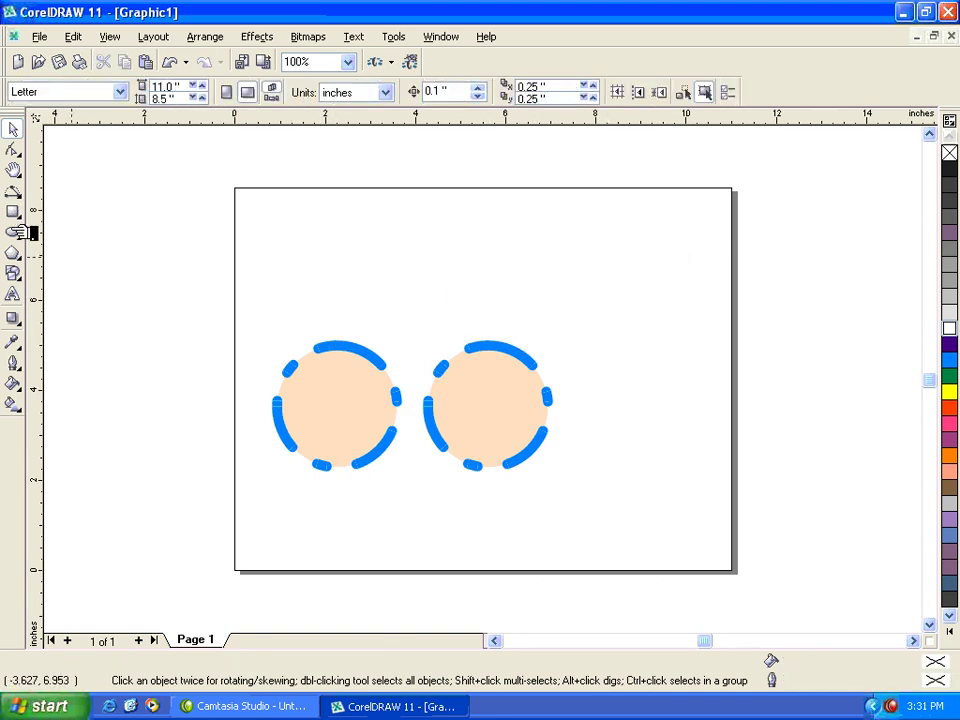
pyautogui.moveTo(447, 200); pyautogui.dragTo(571, 318)
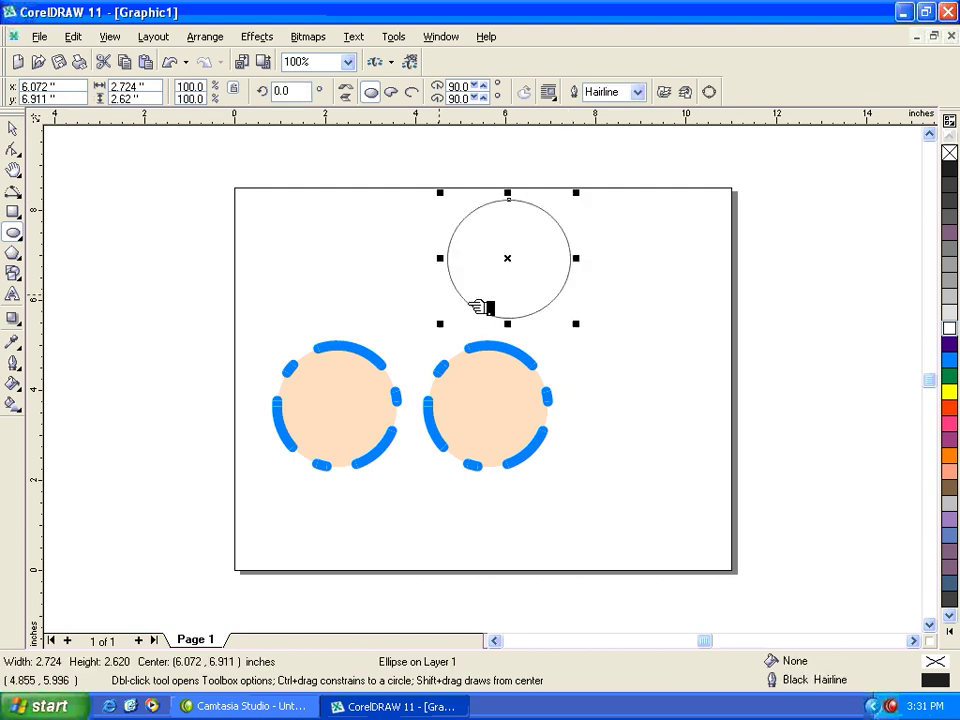
pyautogui.click(13, 128)
pyautogui.click(343, 411)
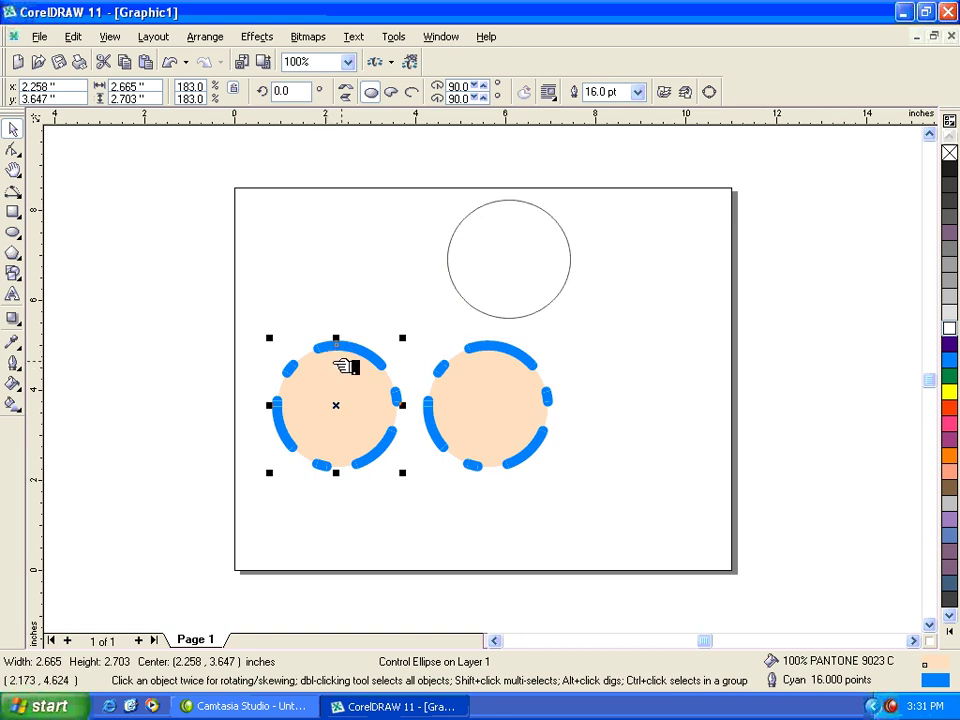
pyautogui.moveTo(493, 244); pyautogui.dragTo(418, 238)
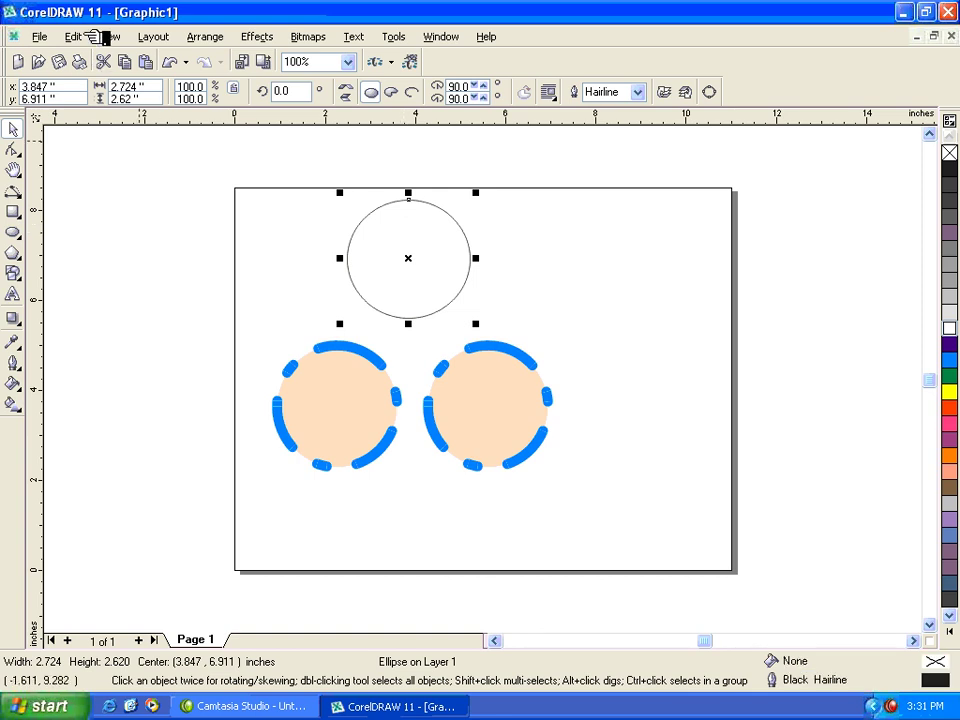
# - Copy only the Outline Pen property from the lower-left dashed circle to the new ellipse
pyautogui.click(73, 36)
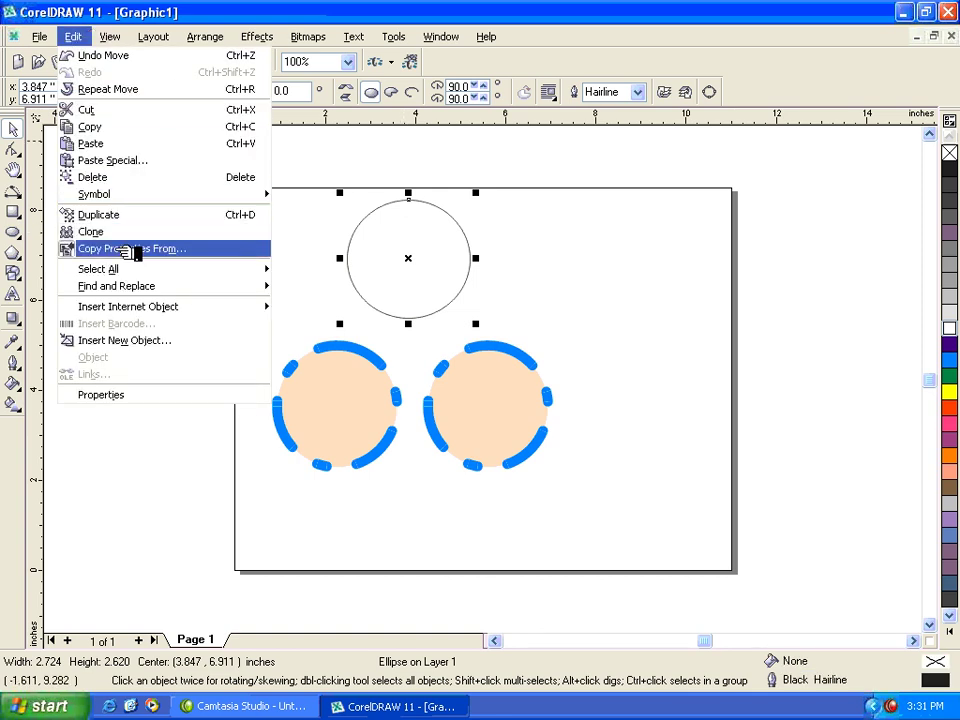
pyautogui.click(130, 250)
pyautogui.moveTo(405, 278); pyautogui.dragTo(528, 134)
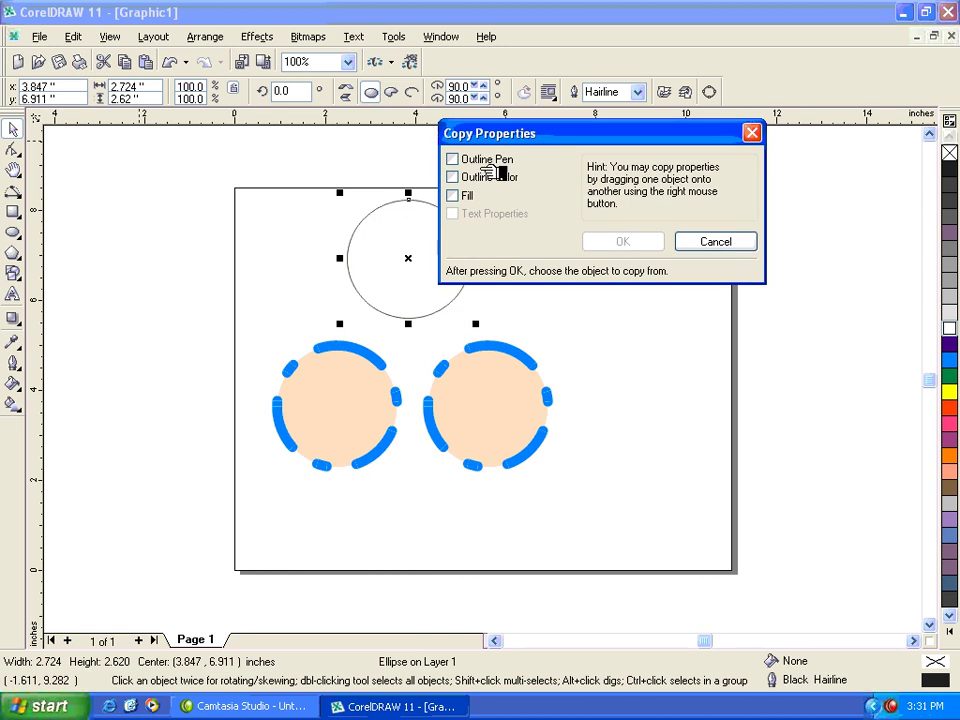
pyautogui.click(458, 160)
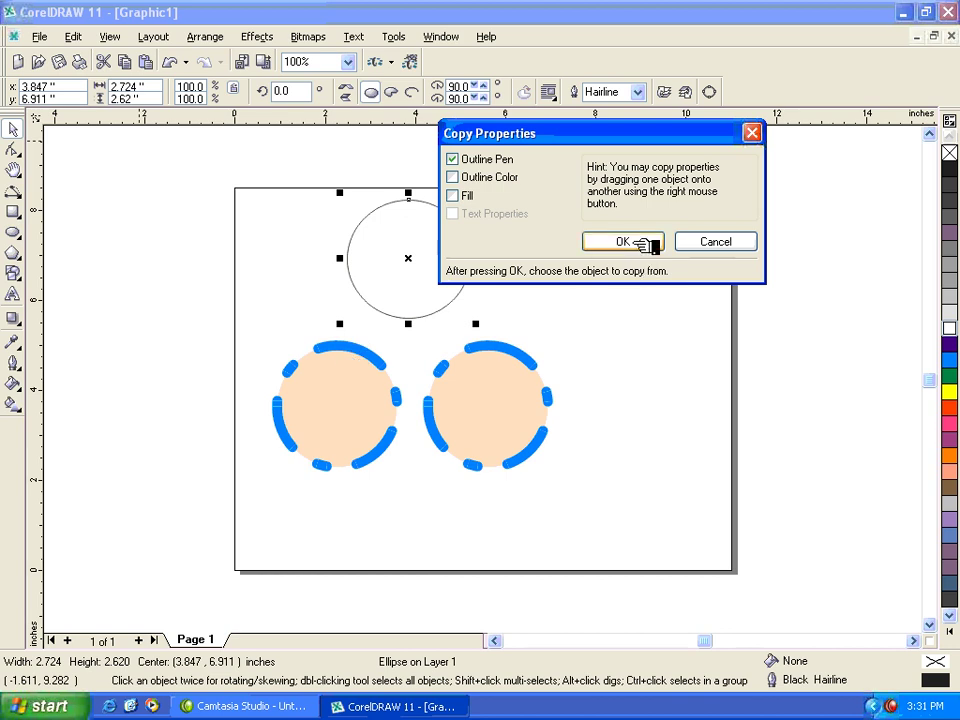
pyautogui.click(621, 242)
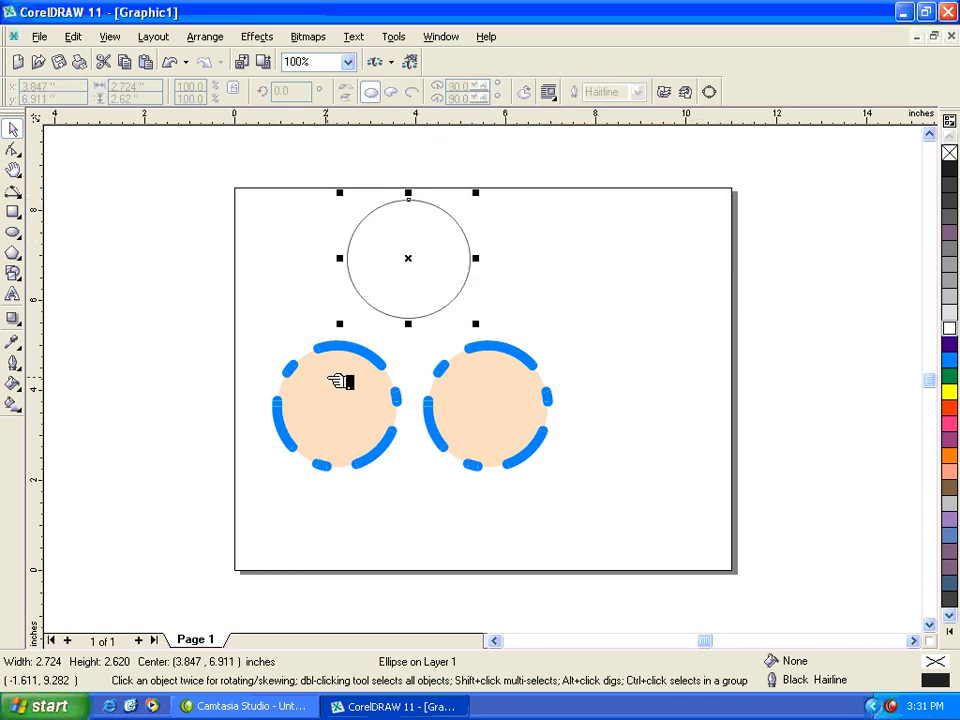
pyautogui.click(341, 380)
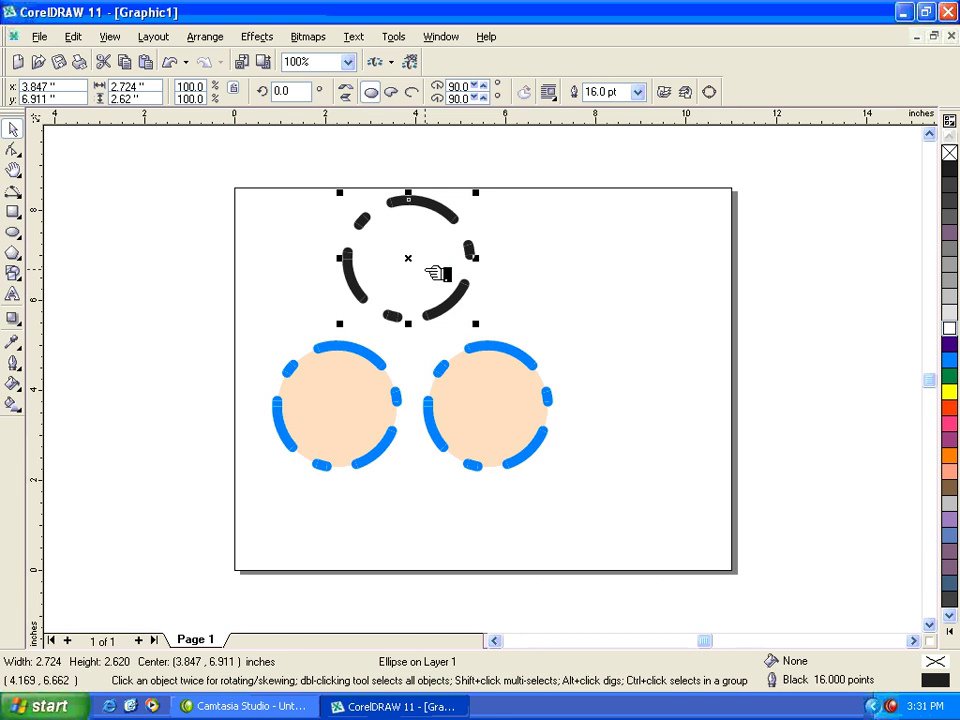
# - Copy the Outline Pen and Outline Color properties from the lower-left circle to the upper ellipse
pyautogui.click(73, 36)
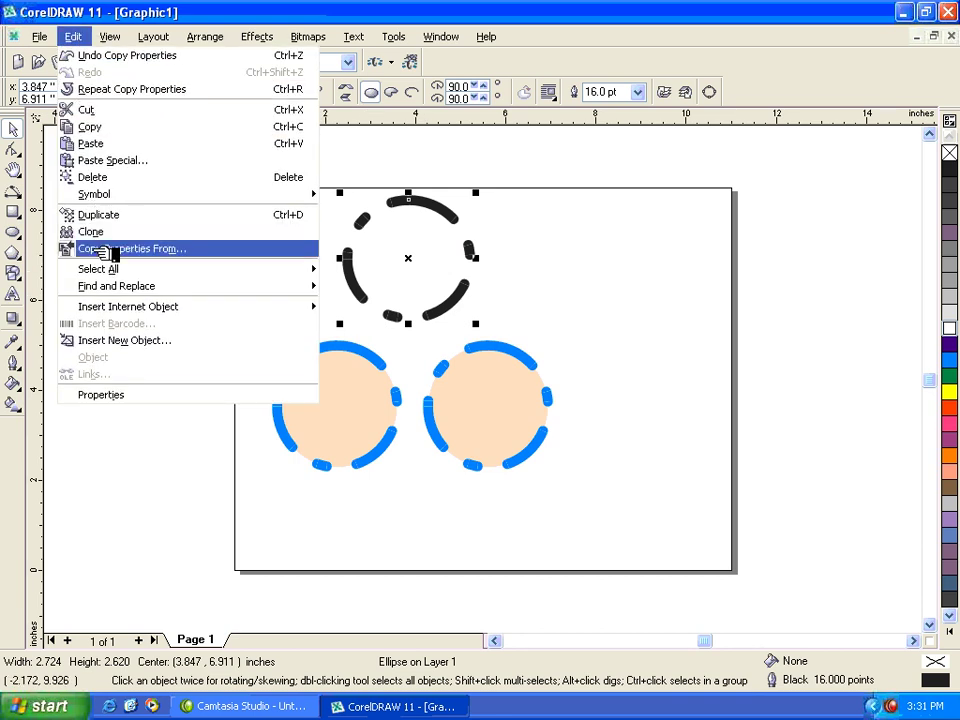
pyautogui.click(100, 247)
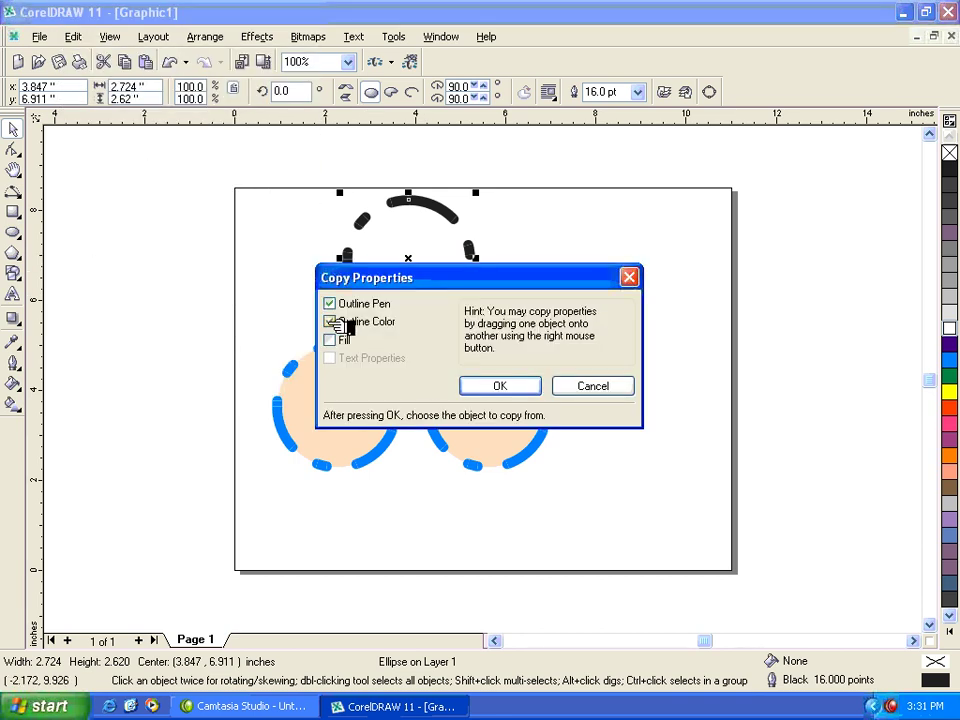
pyautogui.click(499, 386)
pyautogui.click(355, 396)
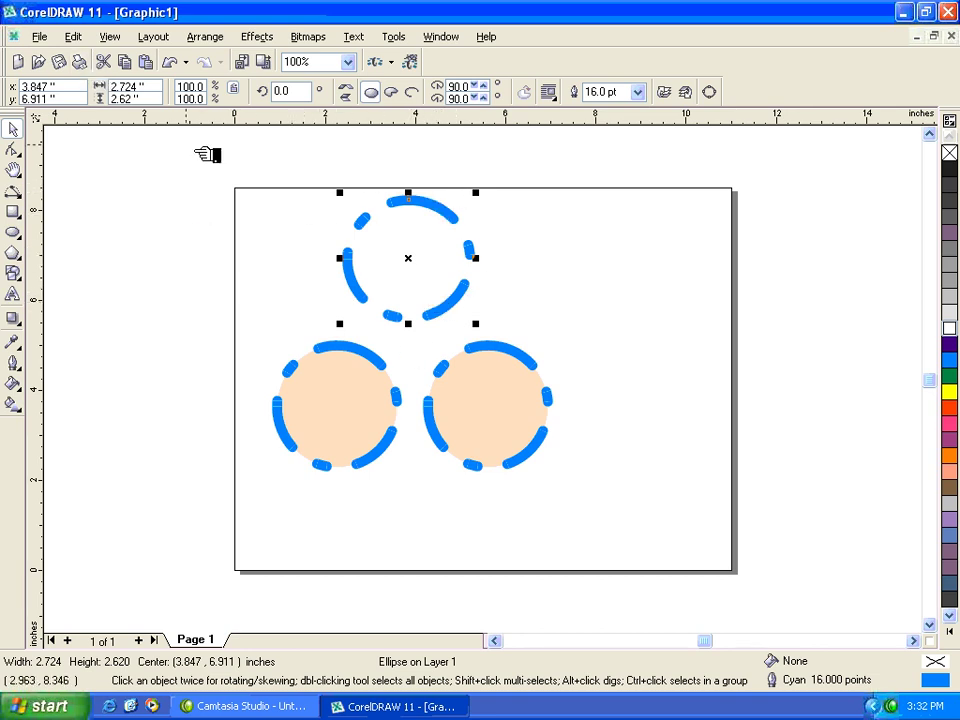
# - Copy the Fill along with the Outline Pen and Outline Color from the lower-left circle to the upper ellipse
pyautogui.click(78, 37)
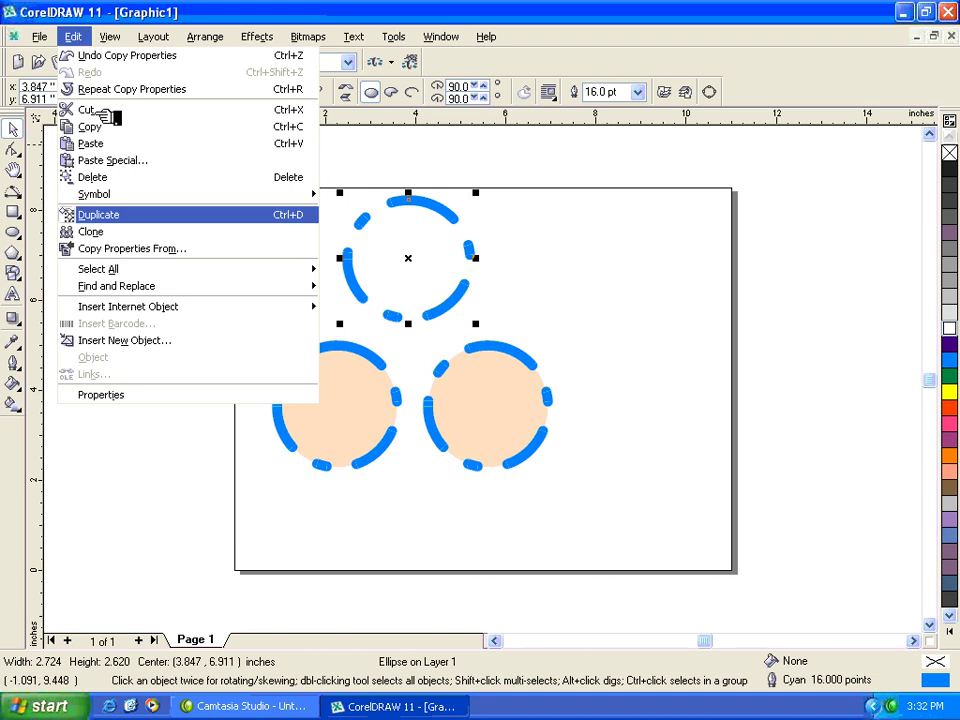
pyautogui.click(137, 248)
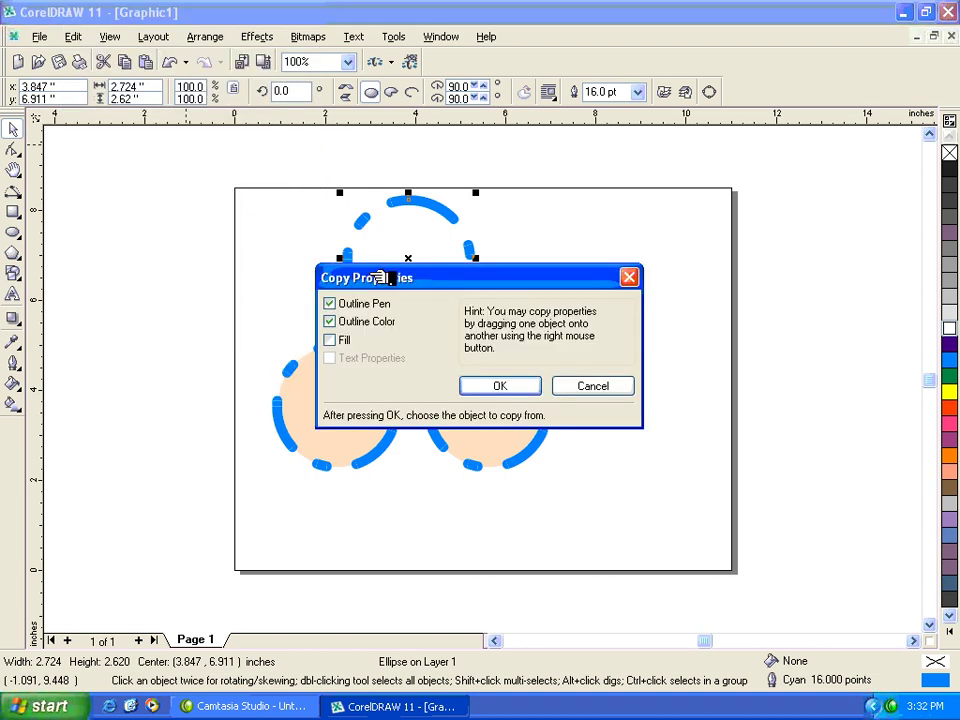
pyautogui.moveTo(380, 278); pyautogui.dragTo(432, 155)
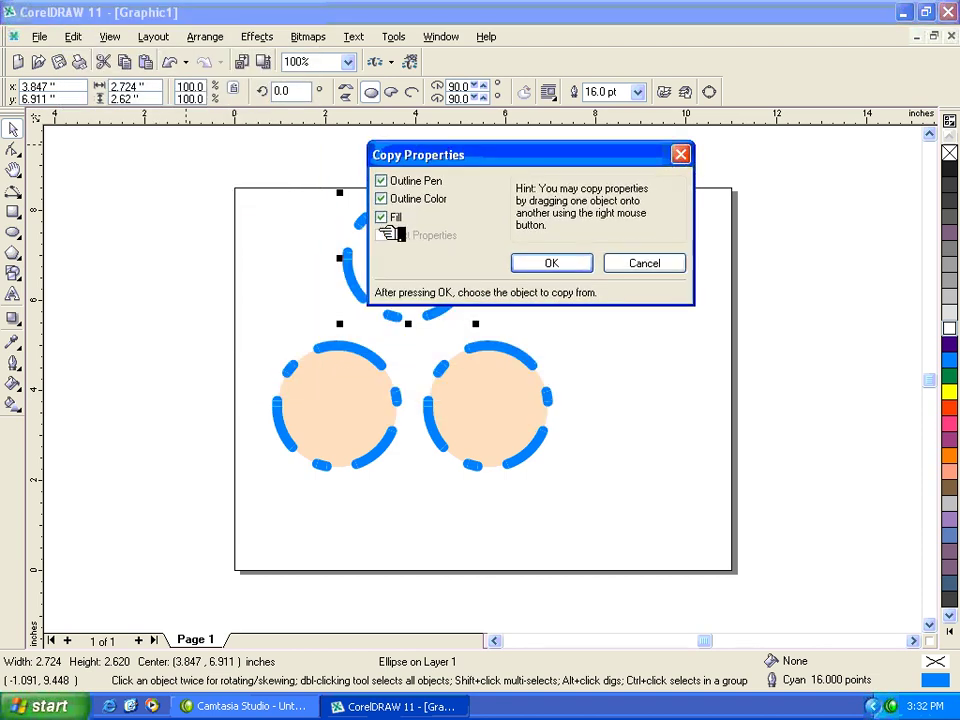
pyautogui.click(557, 264)
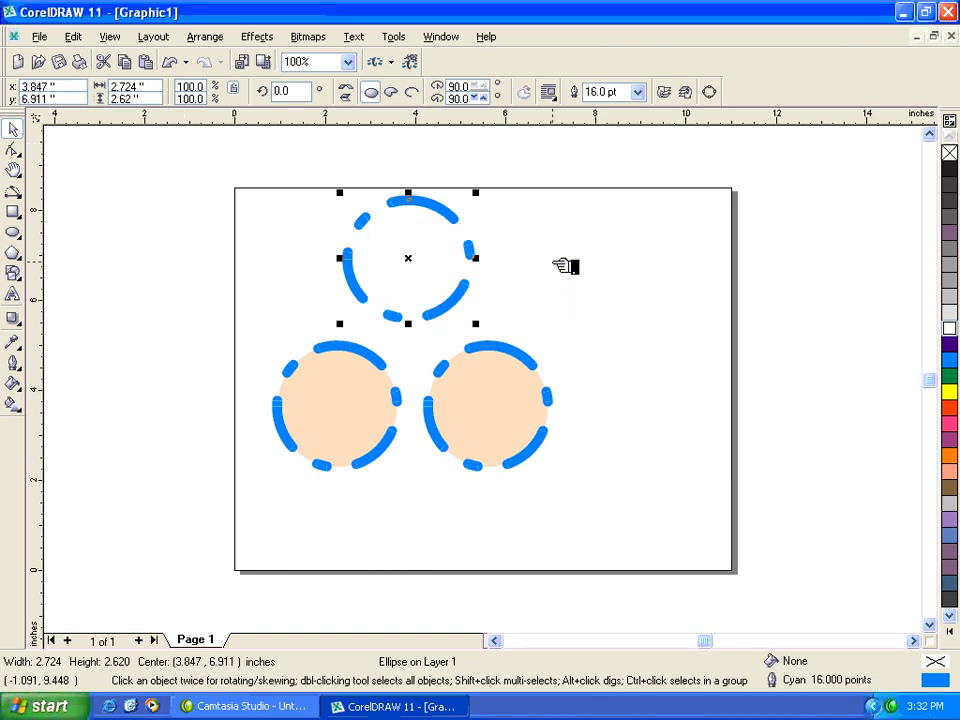
pyautogui.click(343, 394)
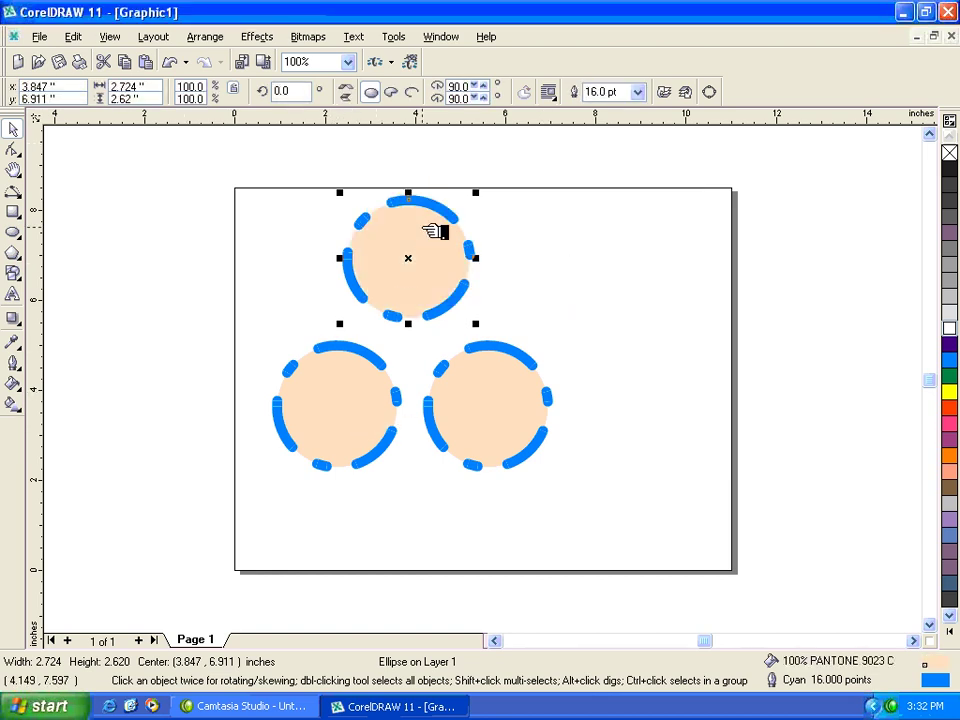
# - Add a first name as artistic text beside the upper circle, near the page's upper-left edge
pyautogui.click(13, 294)
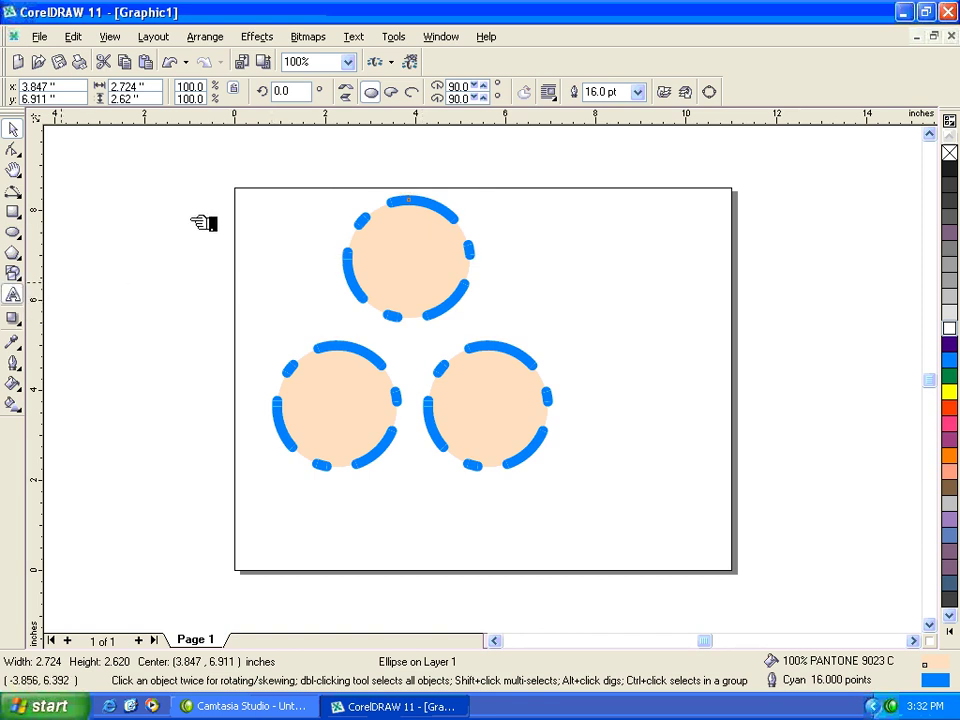
pyautogui.click(243, 243)
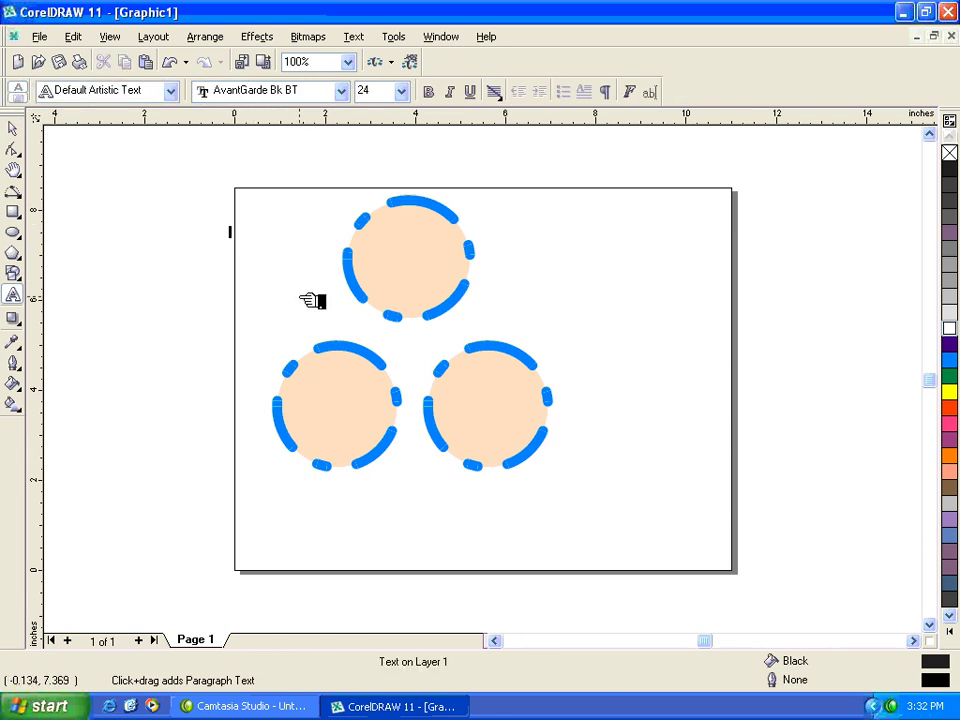
pyautogui.write('hammad')
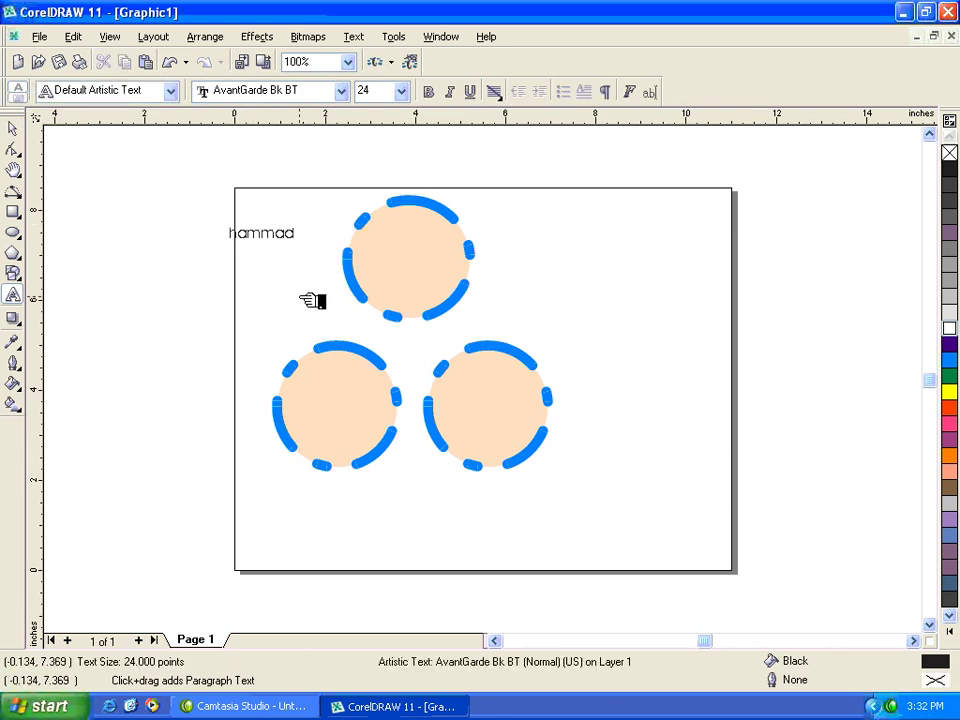
# - Try the Bauhaus 93 font on the artistic text and undo the change
pyautogui.click(343, 91)
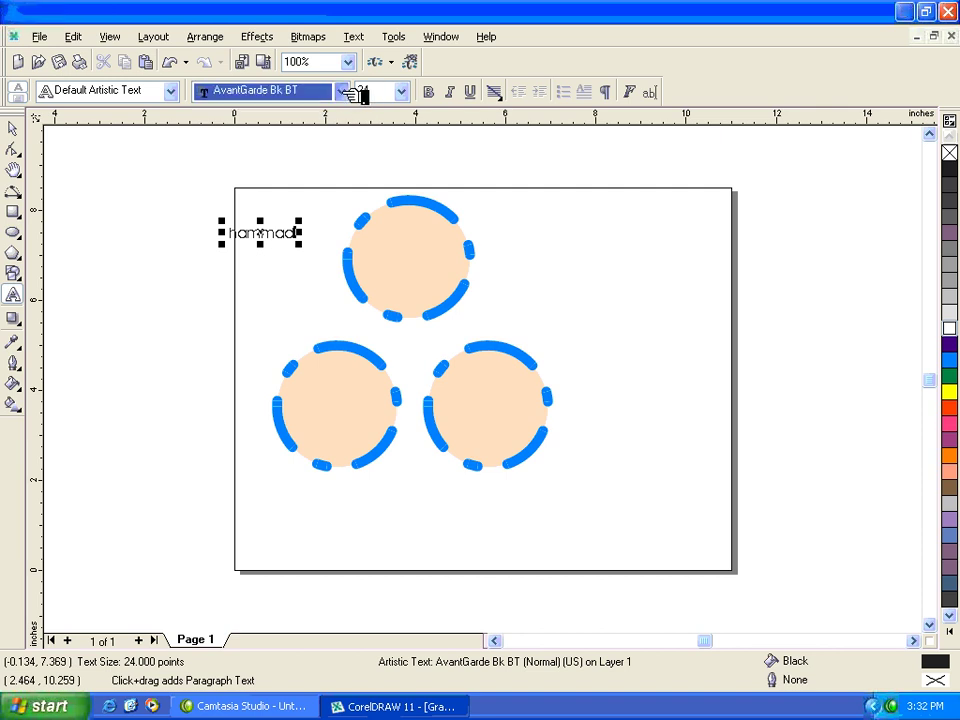
pyautogui.press('Down')
pyautogui.press('Down')
pyautogui.press('Down')
pyautogui.press('Down')
pyautogui.press('Down')
pyautogui.press('Down')
pyautogui.press('Down')
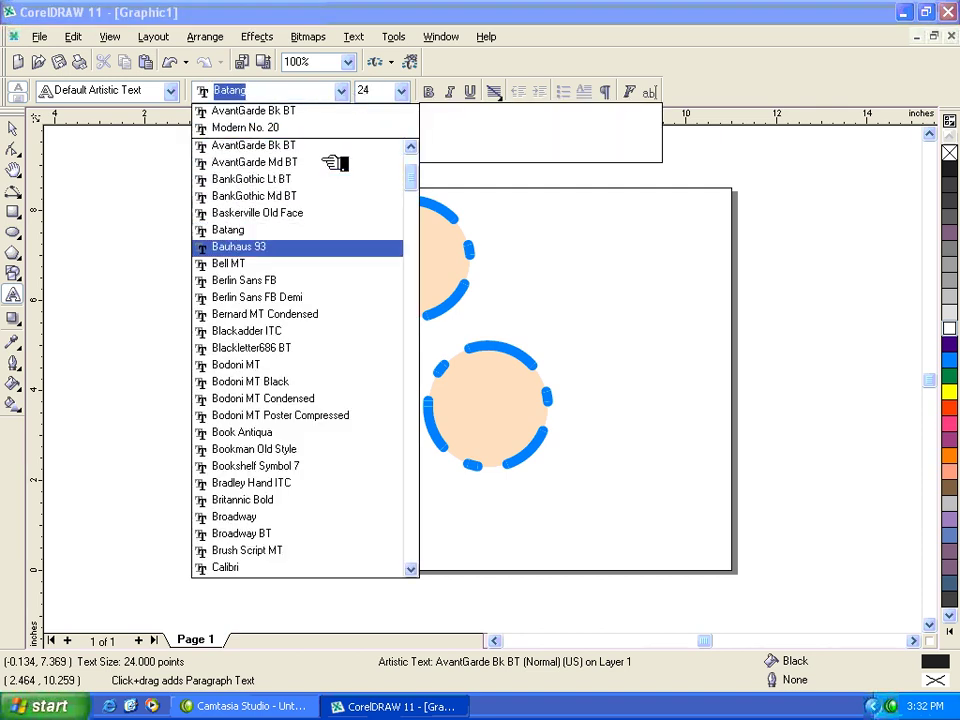
pyautogui.press('Up')
pyautogui.press('Up')
pyautogui.press('Return')
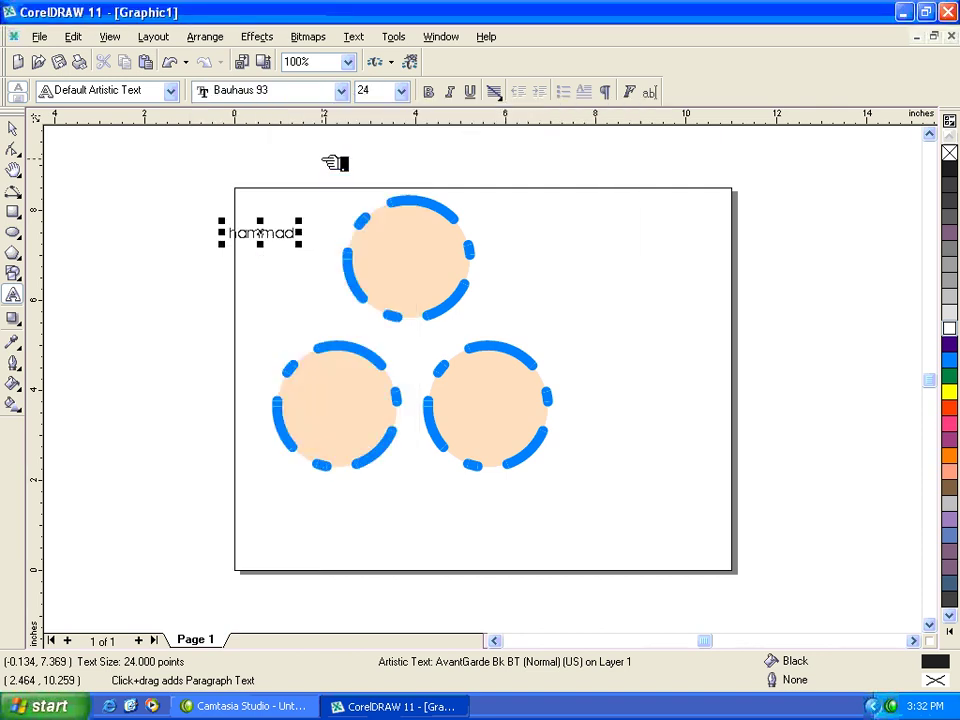
pyautogui.hotkey('ctrl', 'z')
pyautogui.hotkey('ctrl', 'z')
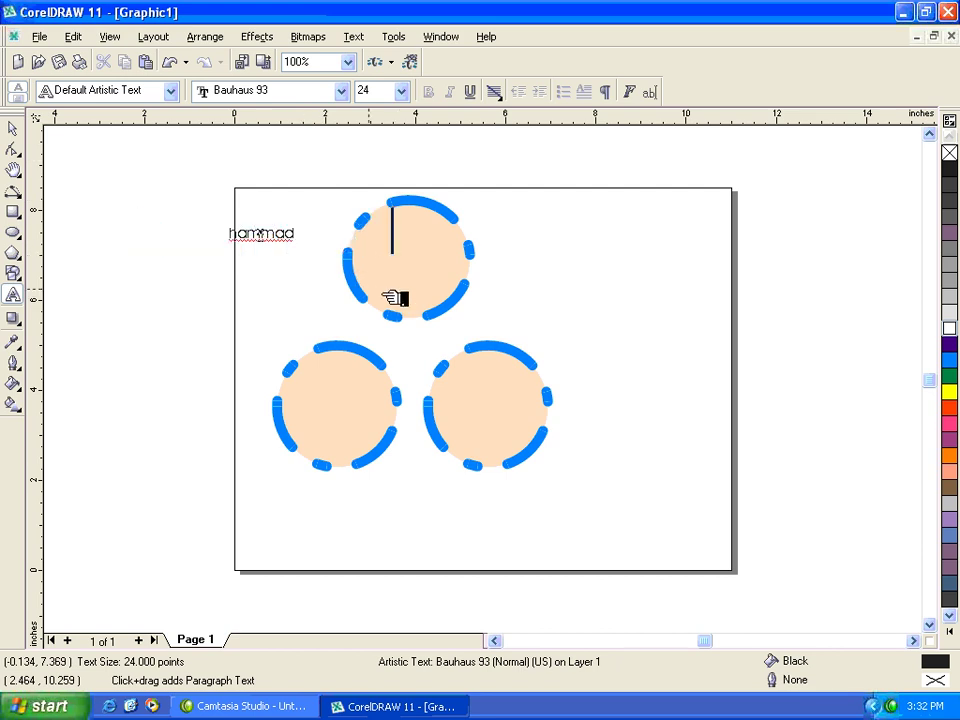
# - Set the enlarged artistic text's font to Bauhaus 93
pyautogui.click(320, 95)
pyautogui.press('Down')
pyautogui.press('Down')
pyautogui.press('Down')
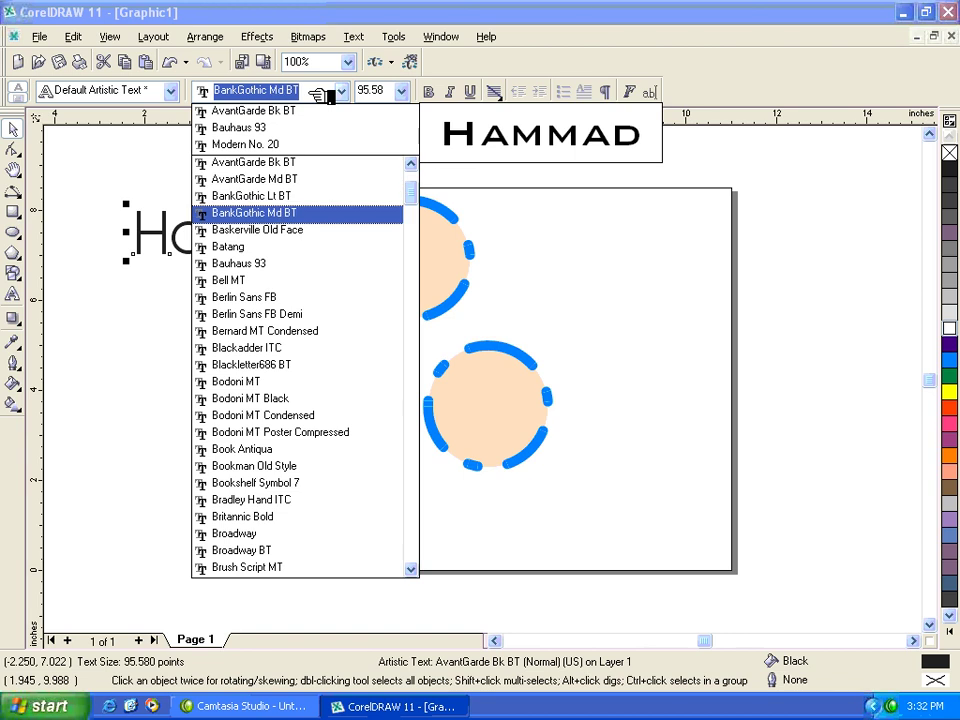
pyautogui.press('Down')
pyautogui.press('Down')
pyautogui.press('Down')
pyautogui.press('Down')
pyautogui.press('Up')
pyautogui.press('Return')
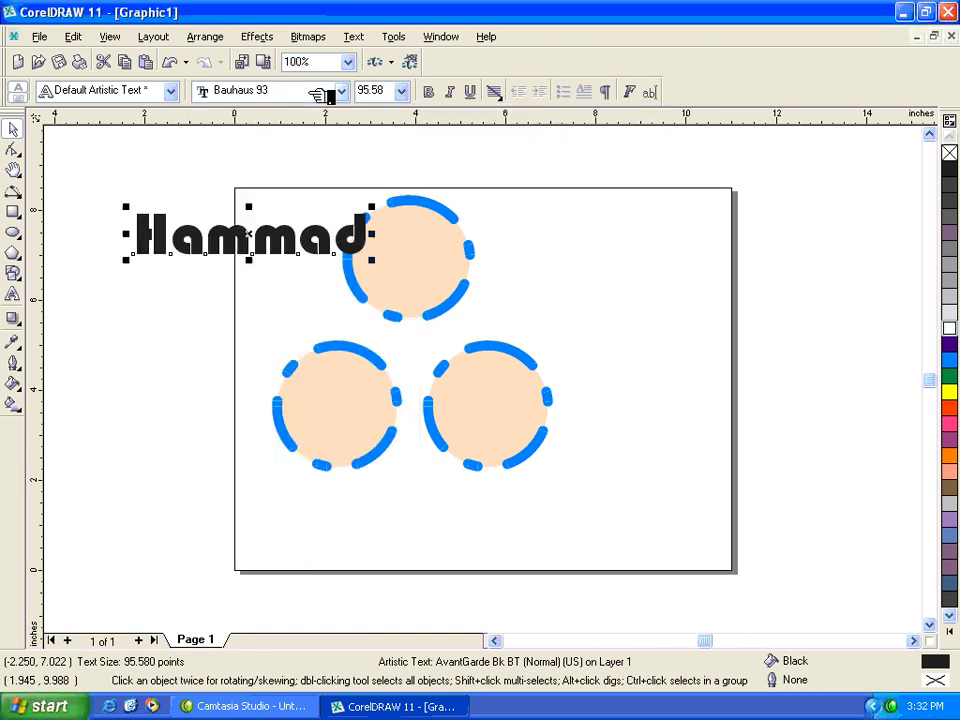
# - Set the artistic text's font size to 72 and scale the text up to about 125 points
pyautogui.click(403, 91)
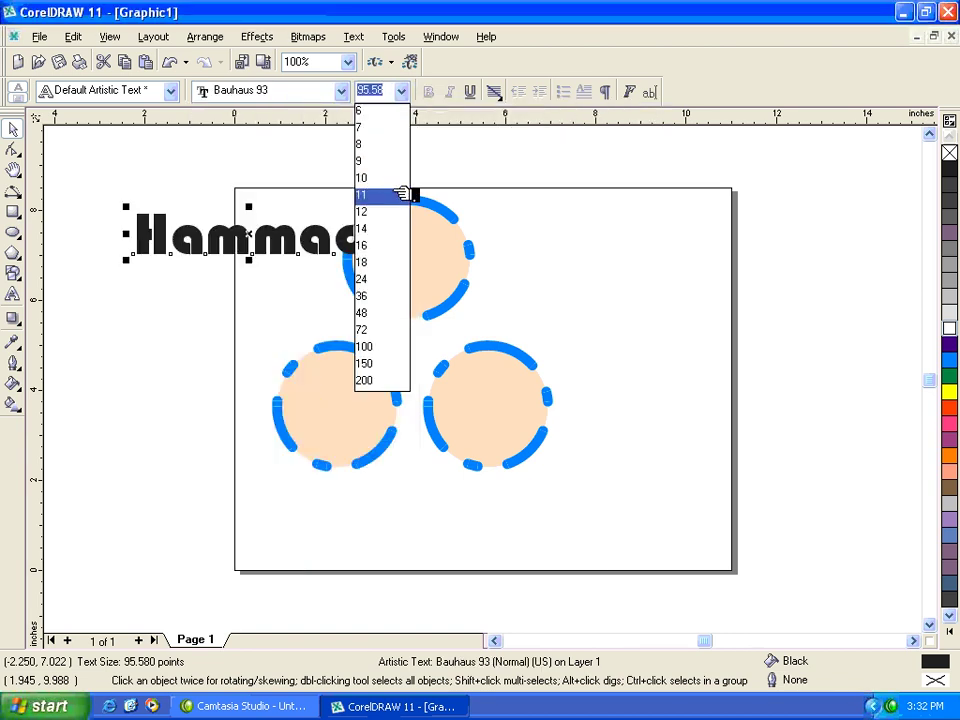
pyautogui.click(392, 332)
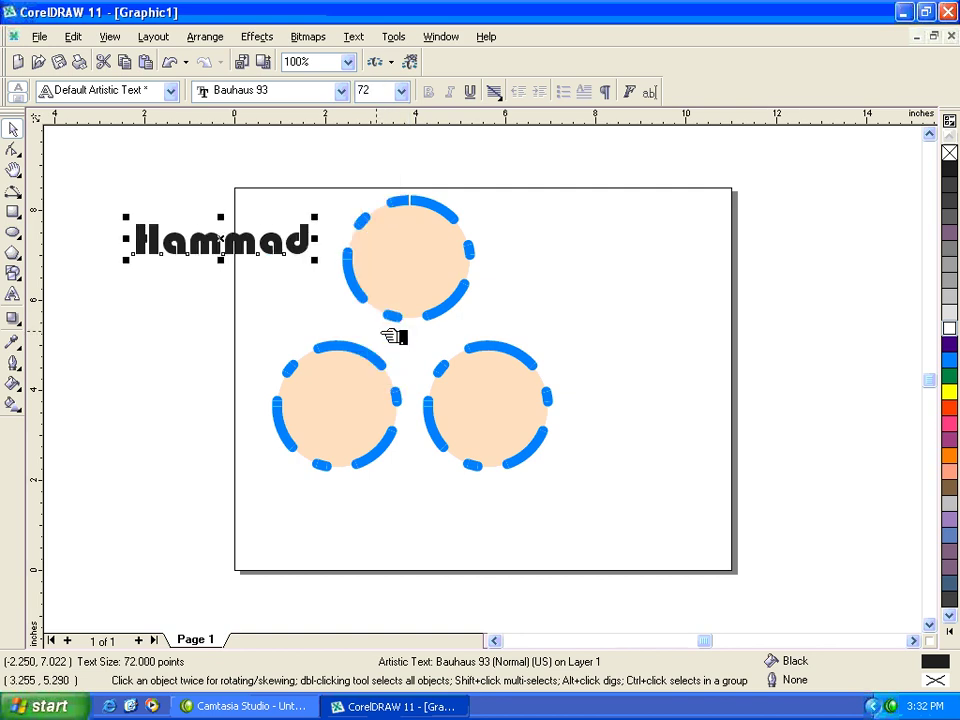
pyautogui.moveTo(318, 258); pyautogui.dragTo(458, 334)
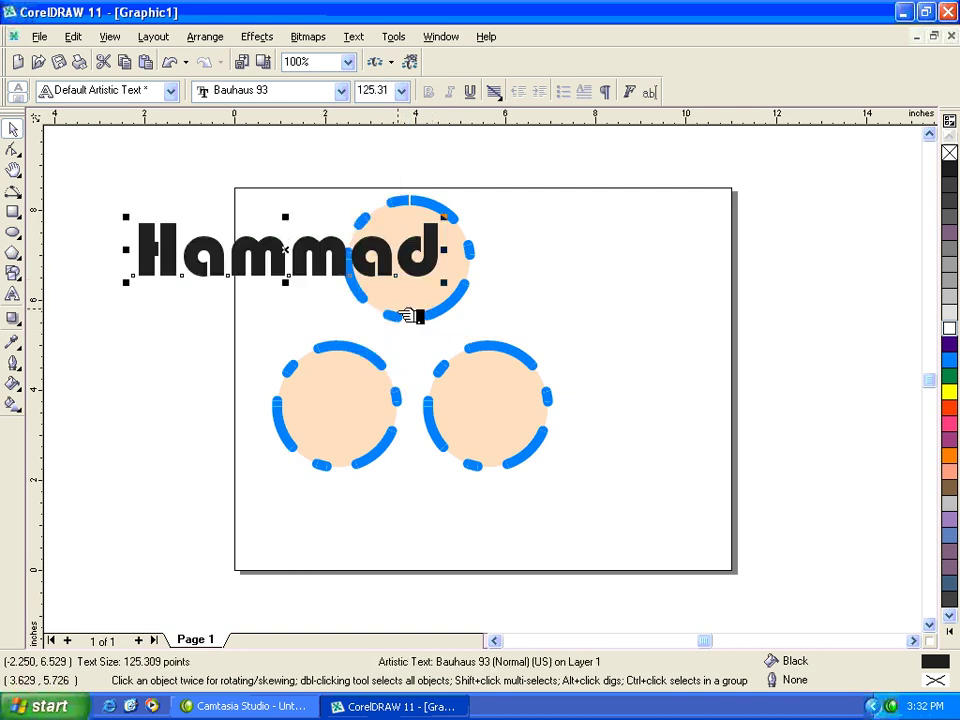
# - Move the upper circle to the right side of the page and place the large text fully inside the page above the circles
pyautogui.click(617, 351)
pyautogui.press('Tab')
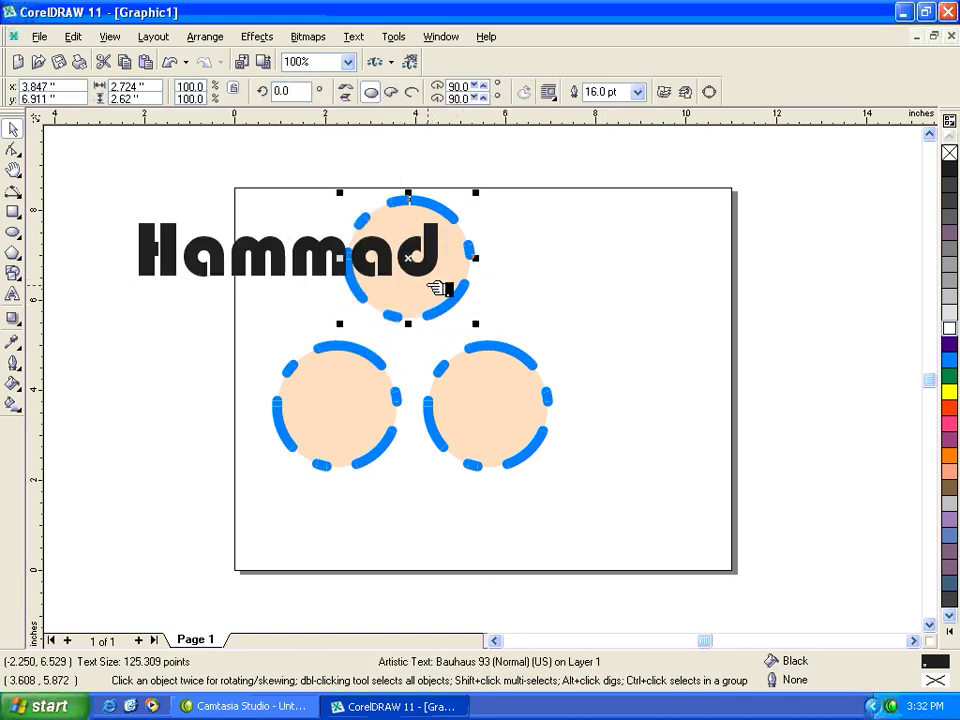
pyautogui.moveTo(439, 285); pyautogui.dragTo(673, 386)
pyautogui.moveTo(399, 261); pyautogui.dragTo(465, 266)
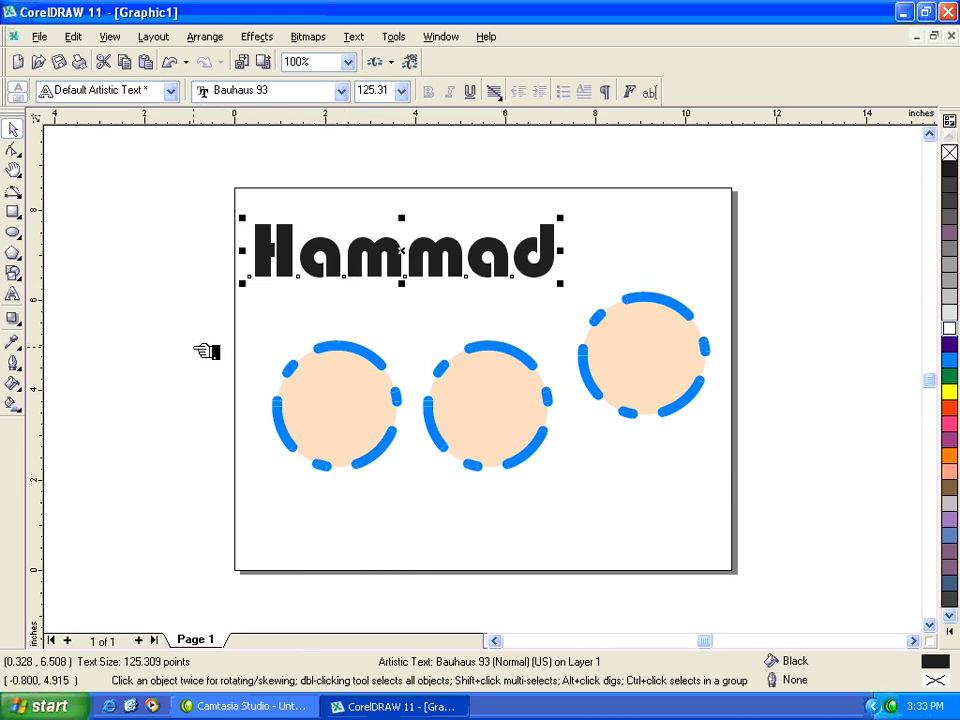
# - Give the artistic text a 4.0 pt outline in light yellow
pyautogui.press('F12')
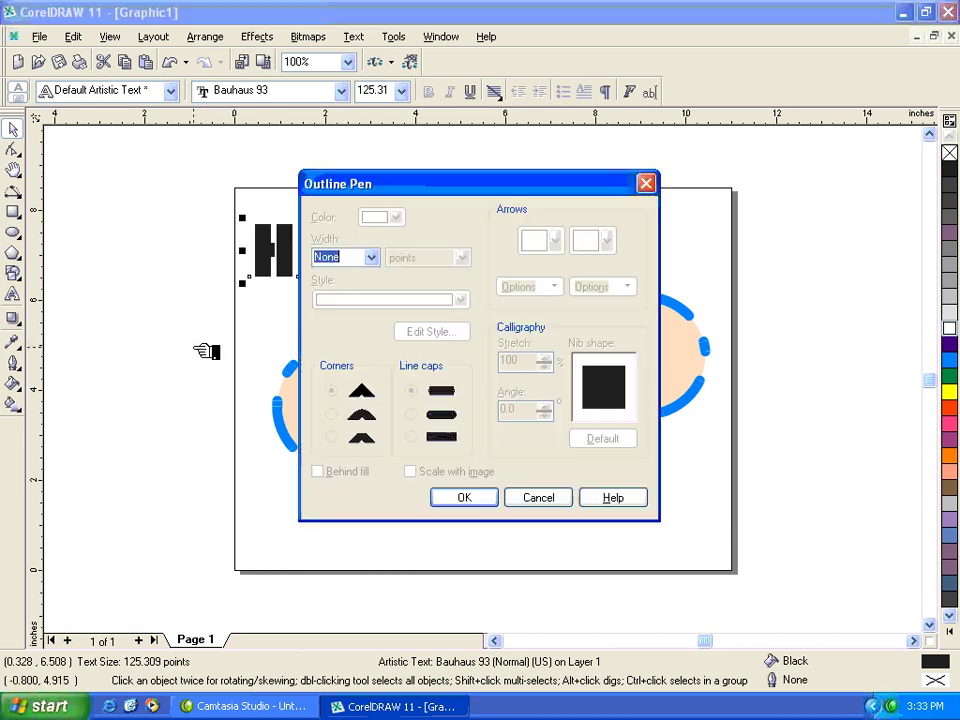
pyautogui.click(371, 257)
pyautogui.click(360, 330)
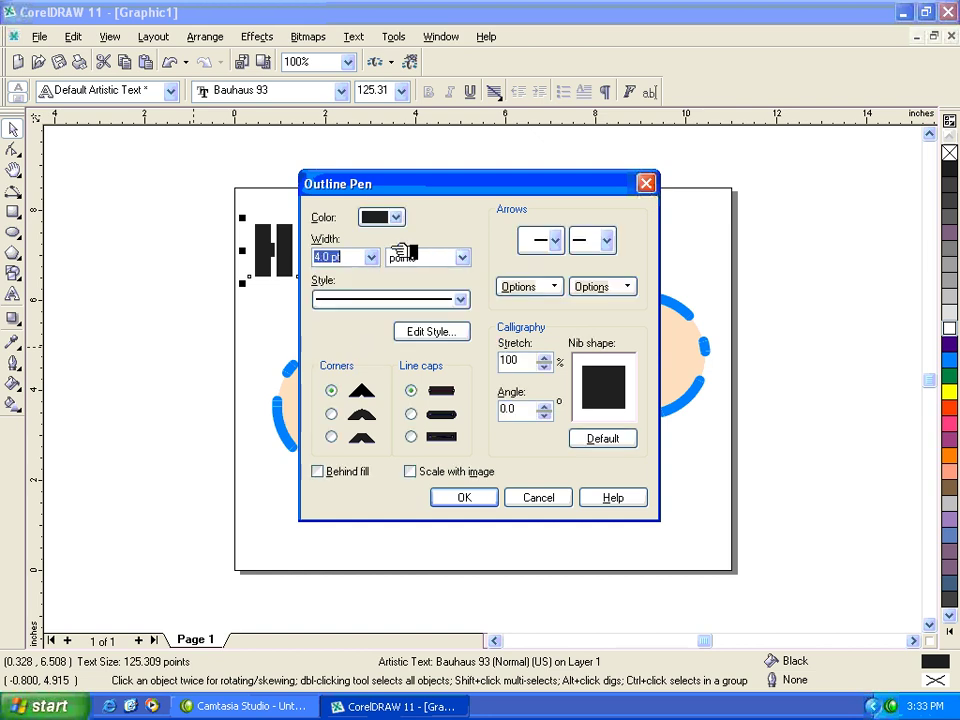
pyautogui.click(400, 218)
pyautogui.click(384, 271)
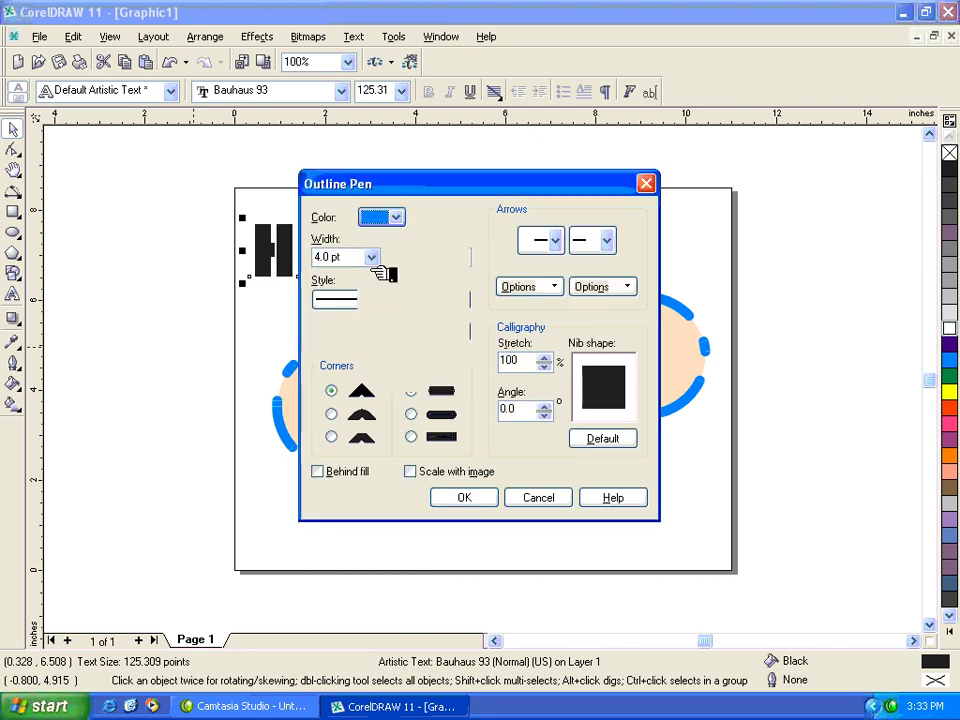
pyautogui.click(398, 219)
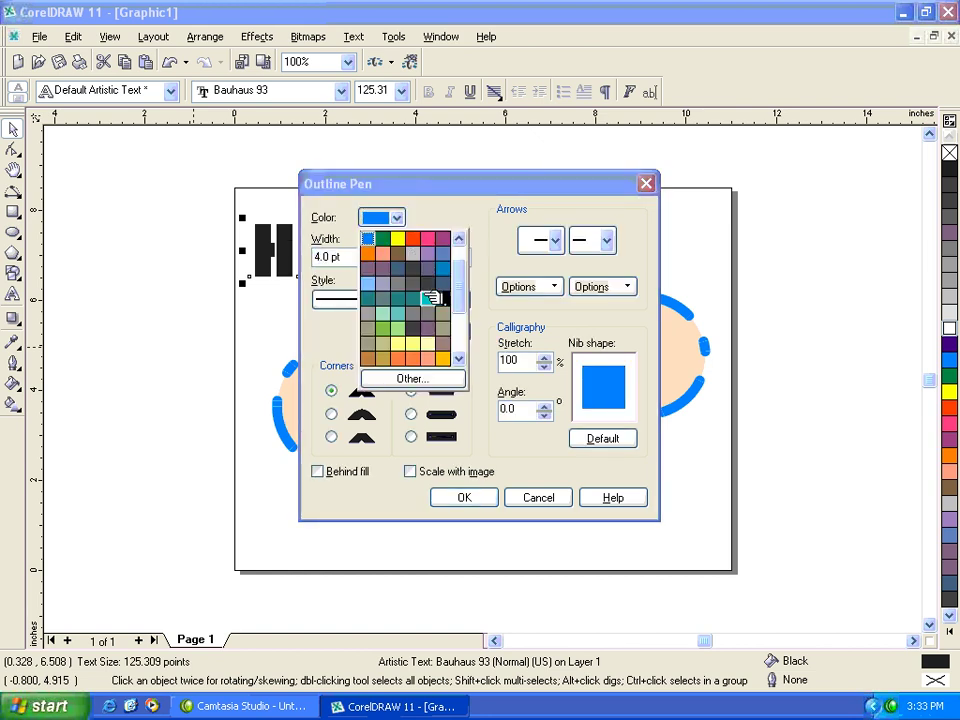
pyautogui.click(408, 346)
# - Choose a dash-dot line style for the text outline and apply the outline settings
pyautogui.click(461, 300)
pyautogui.scroll(-1, 467, 358)
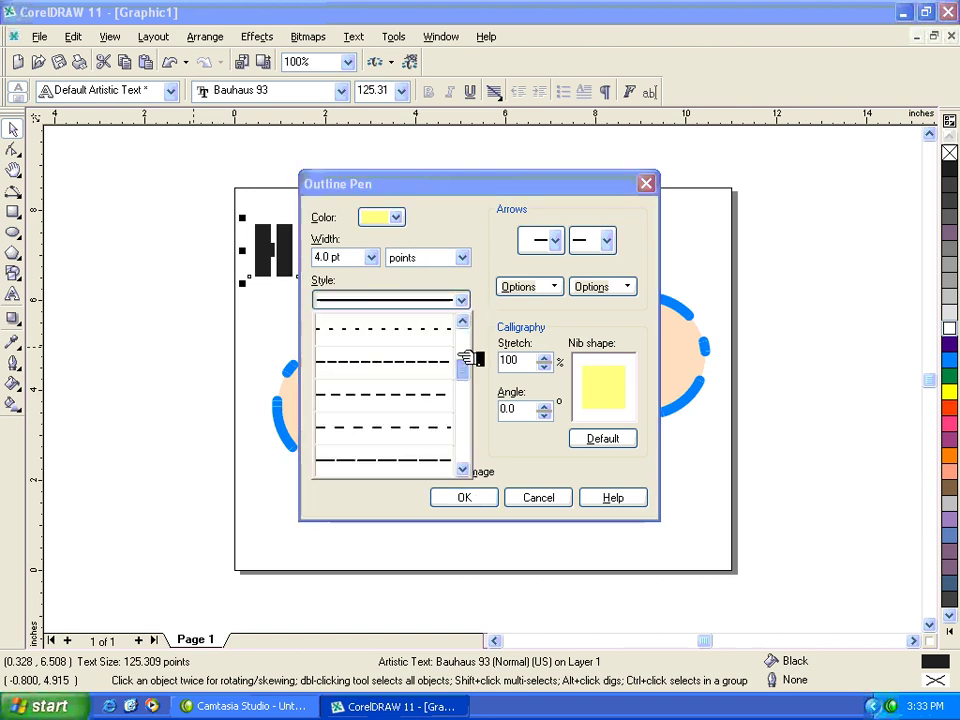
pyautogui.moveTo(467, 358); pyautogui.dragTo(471, 392)
pyautogui.click(420, 399)
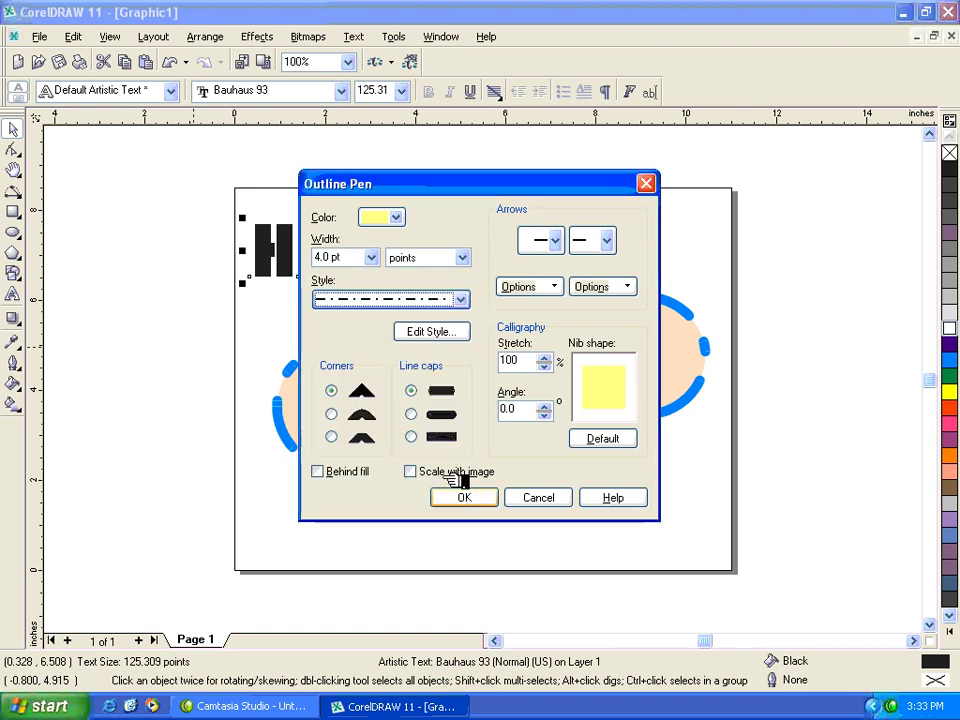
pyautogui.click(465, 497)
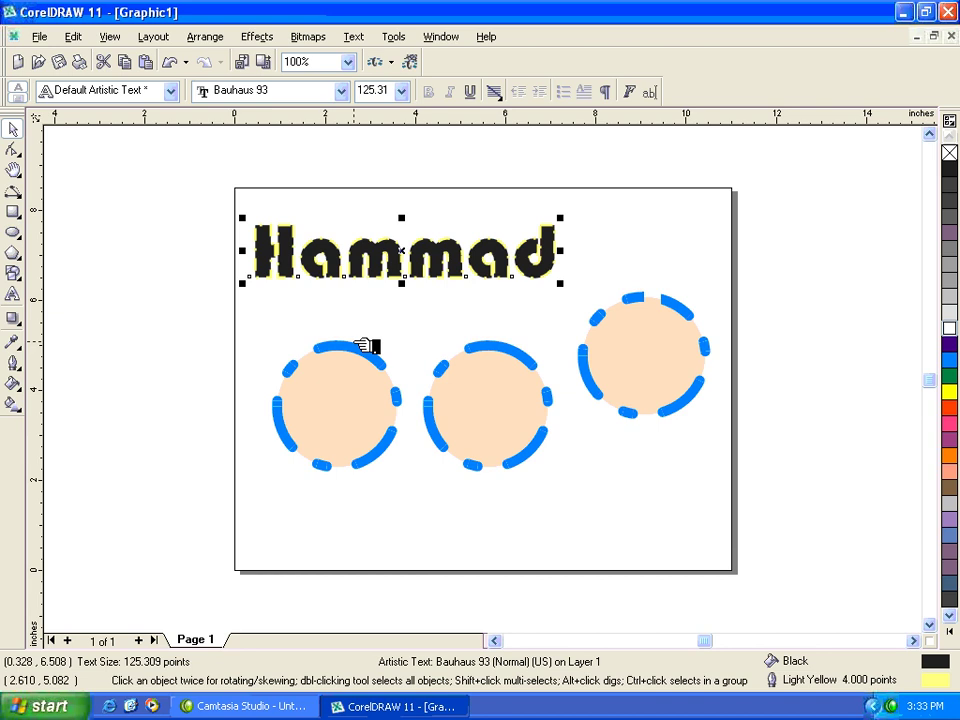
# - Increase the artistic text's outline width to 8.0 pt
pyautogui.press('F12')
pyautogui.click(371, 257)
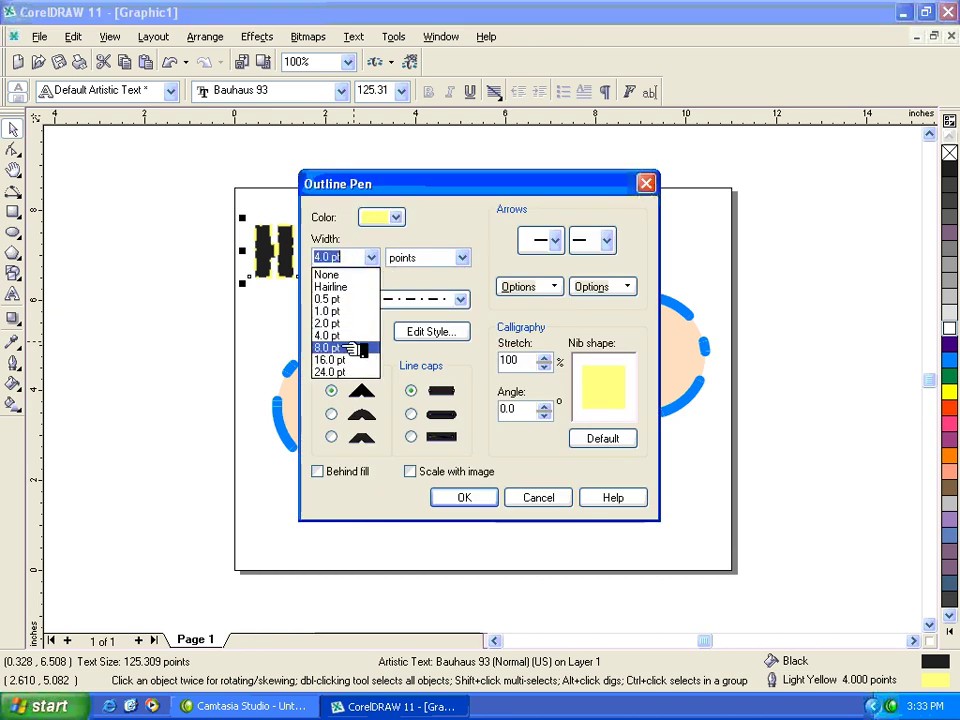
pyautogui.click(355, 348)
pyautogui.click(465, 497)
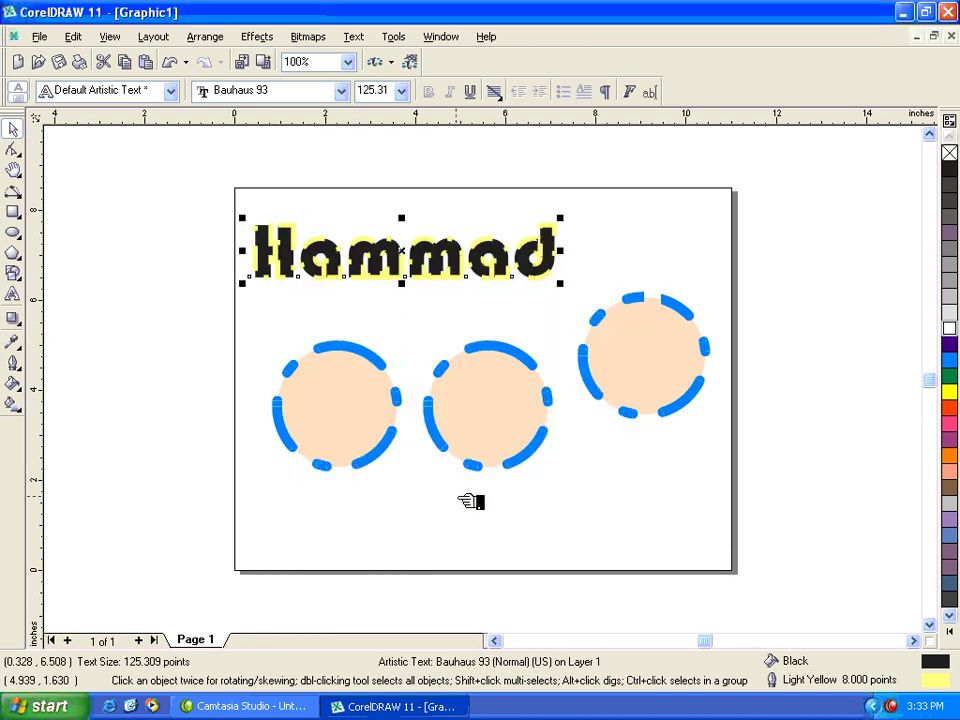
# - Try the Circular - Orange 02 fountain fill preset on the artistic text
pyautogui.click(13, 384)
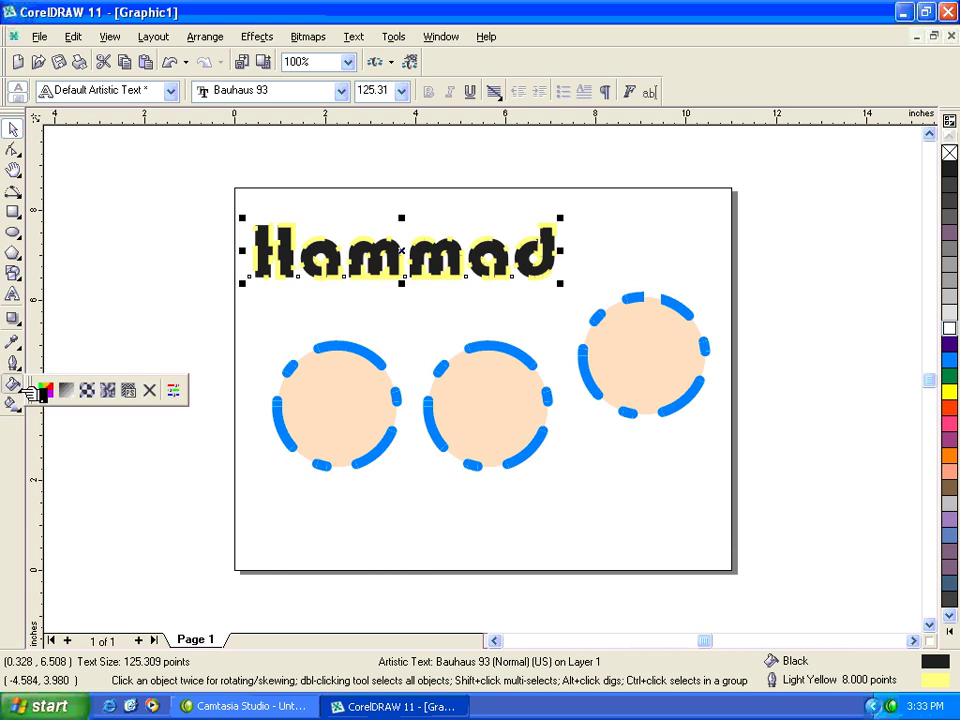
pyautogui.click(90, 390)
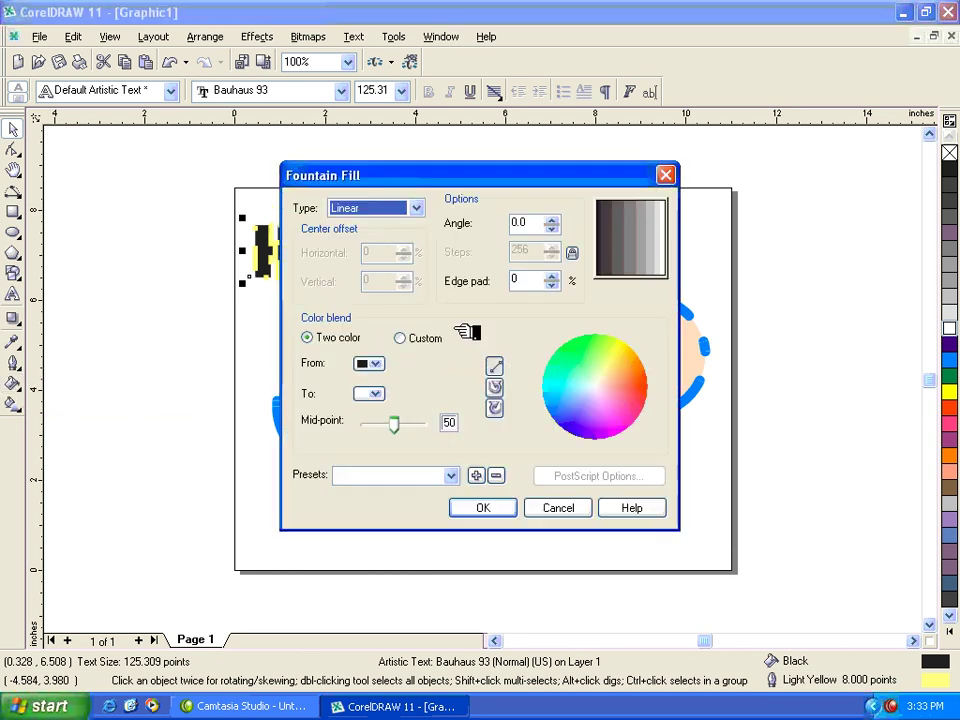
pyautogui.click(494, 387)
pyautogui.click(369, 364)
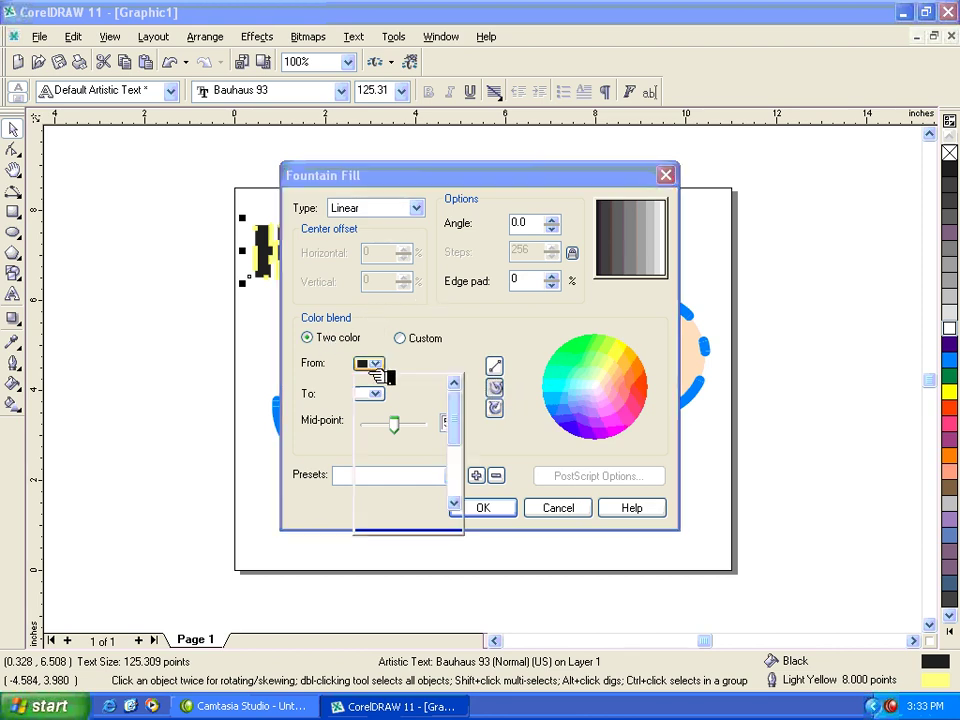
pyautogui.click(381, 429)
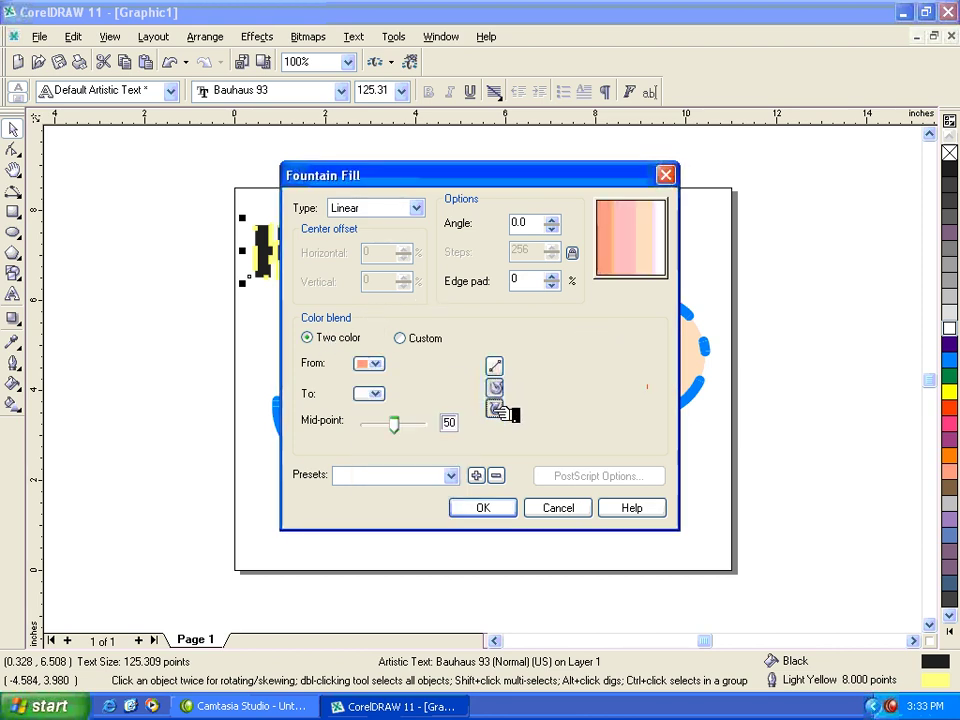
pyautogui.click(494, 407)
pyautogui.click(451, 475)
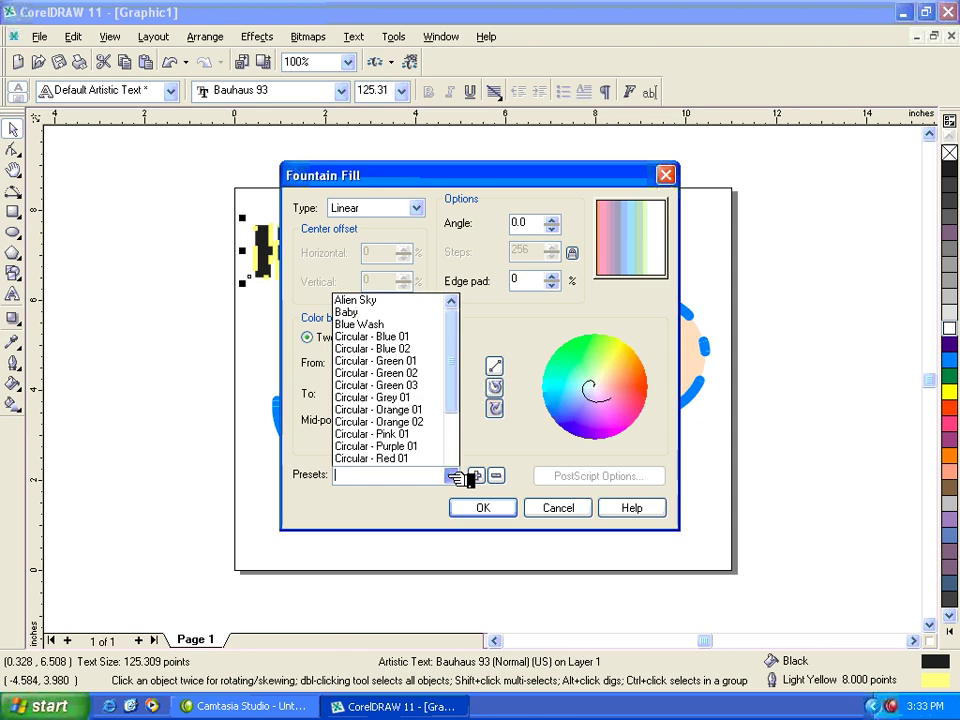
pyautogui.click(392, 234)
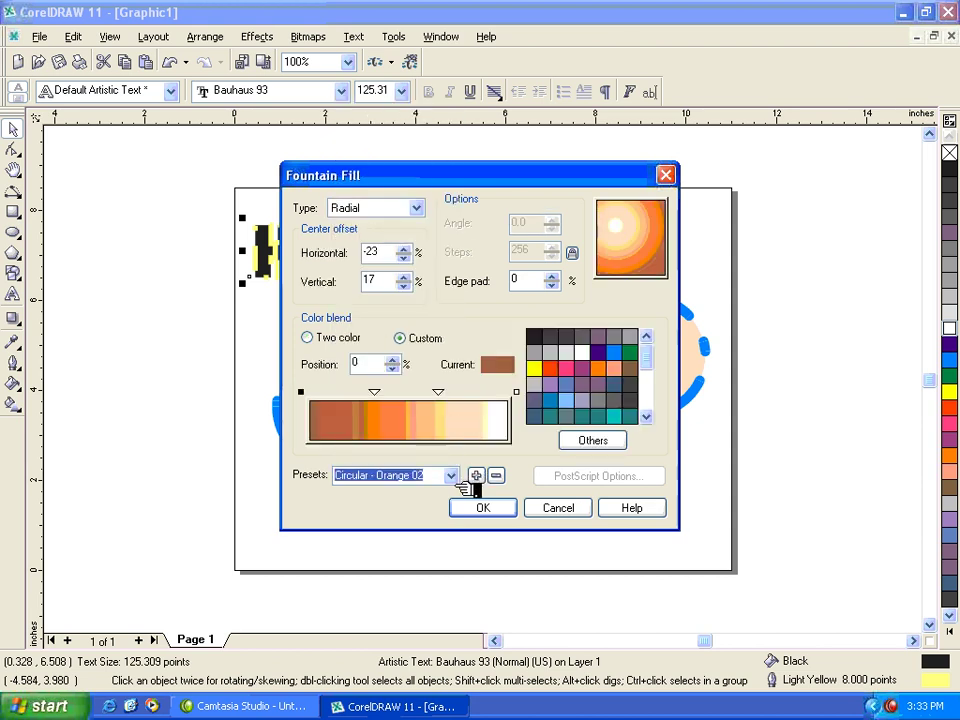
pyautogui.click(491, 510)
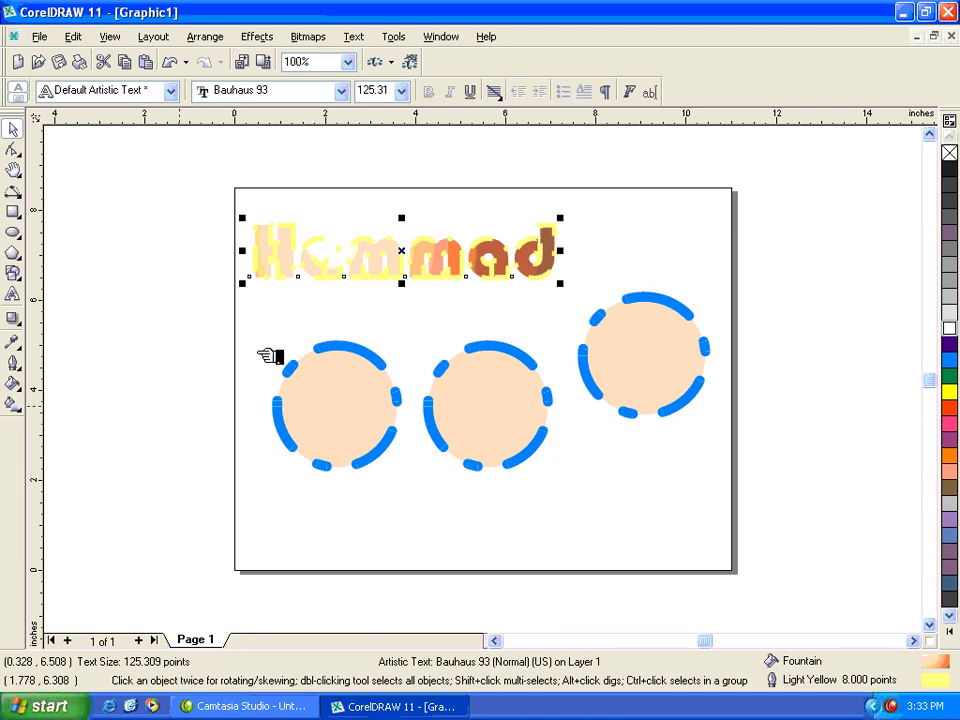
# - Fill the artistic text with a multicoloured fountain fill preset
pyautogui.click(12, 386)
pyautogui.click(66, 393)
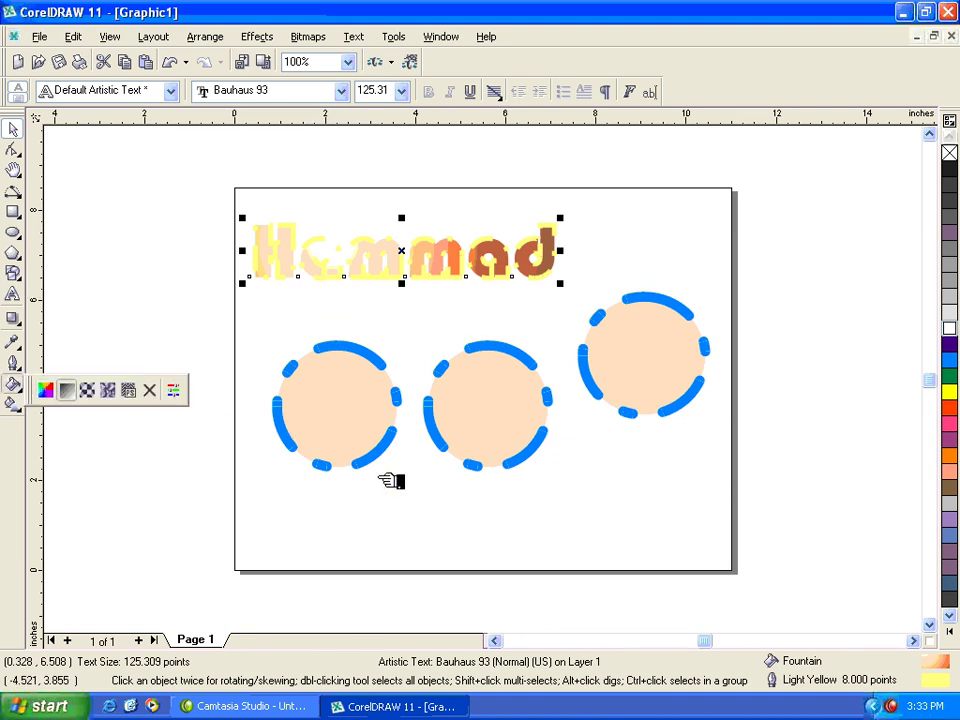
pyautogui.click(451, 476)
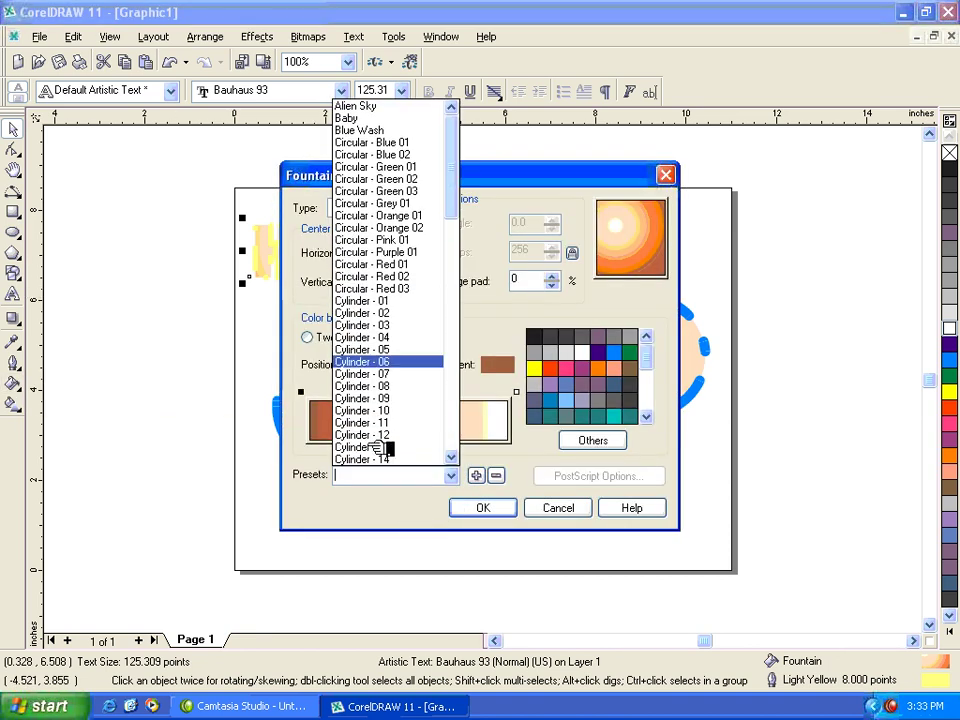
pyautogui.click(369, 315)
pyautogui.click(500, 510)
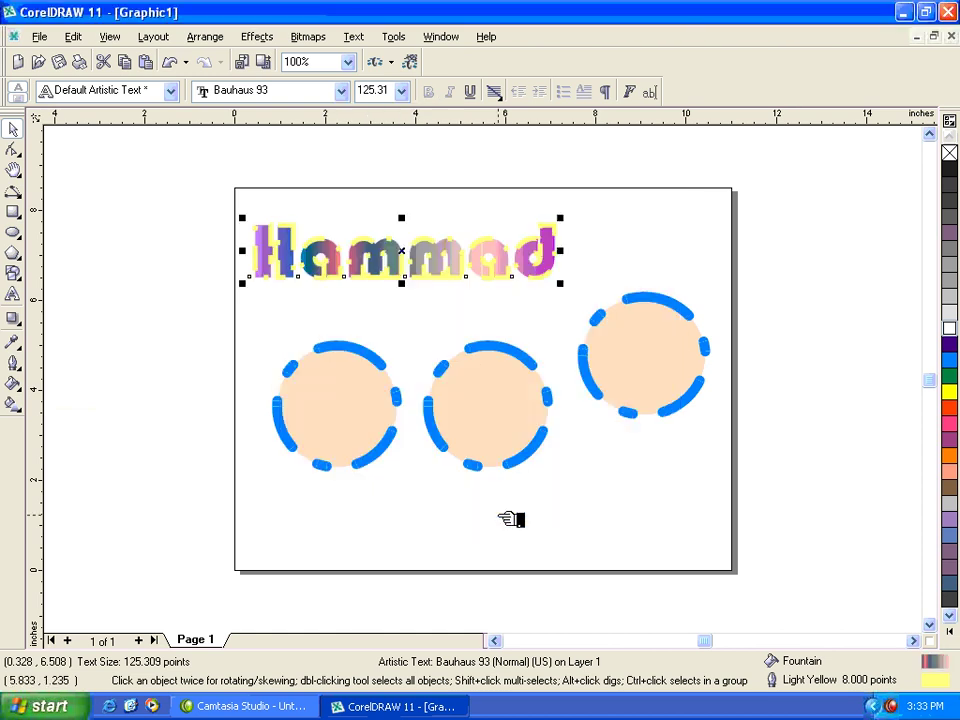
# - Add the artistic text "Cosmos" below the styled text and move it onto the page's left edge
pyautogui.moveTo(184, 178); pyautogui.dragTo(583, 304)
pyautogui.click(262, 256)
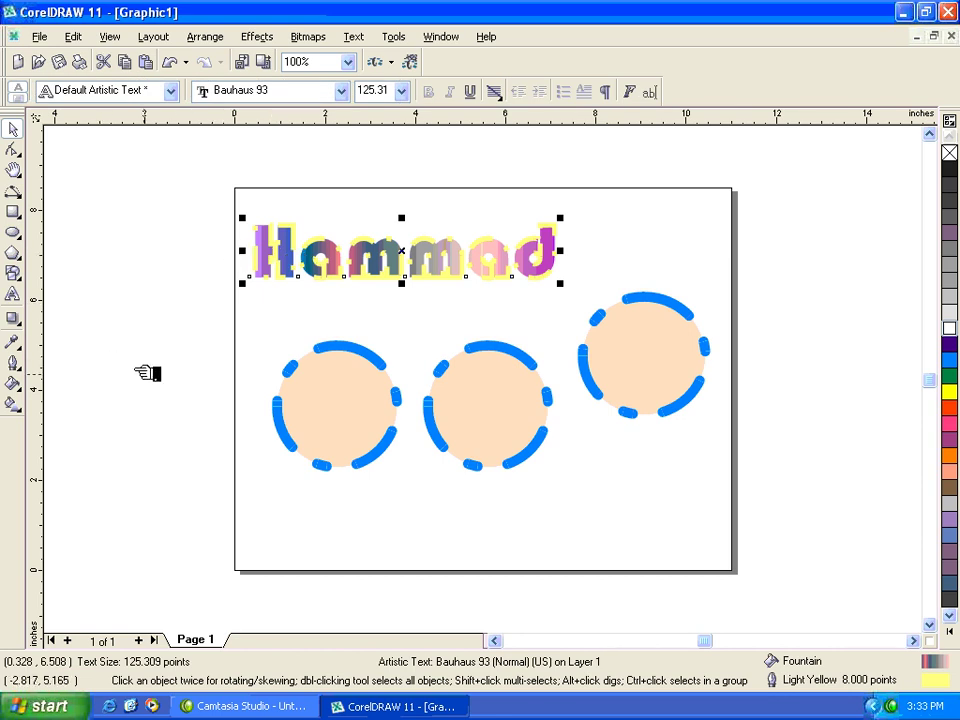
pyautogui.click(14, 297)
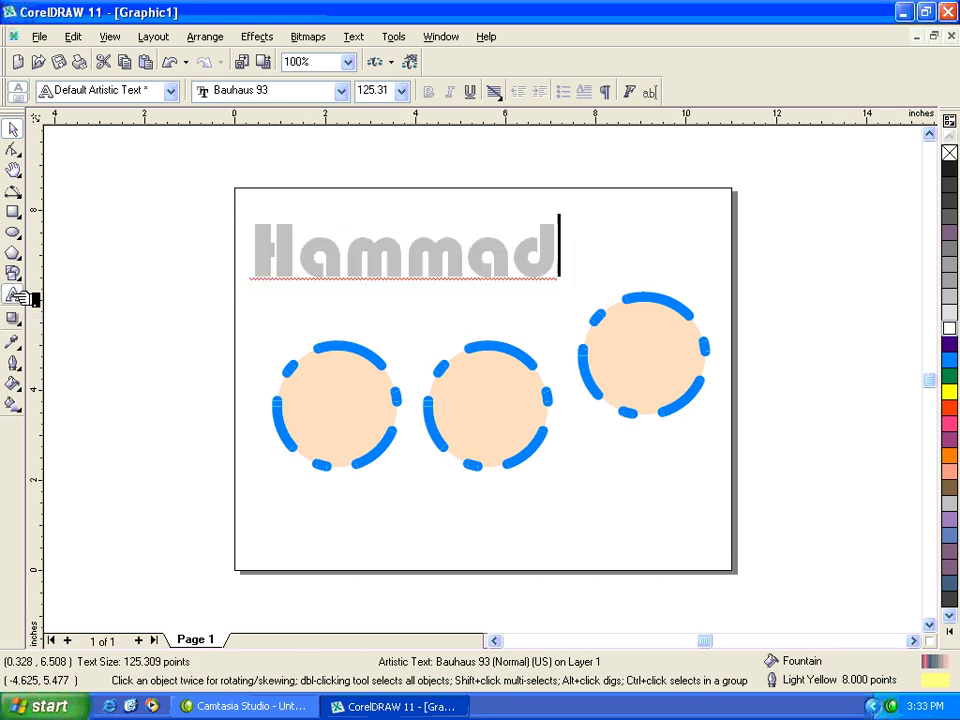
pyautogui.click(256, 344)
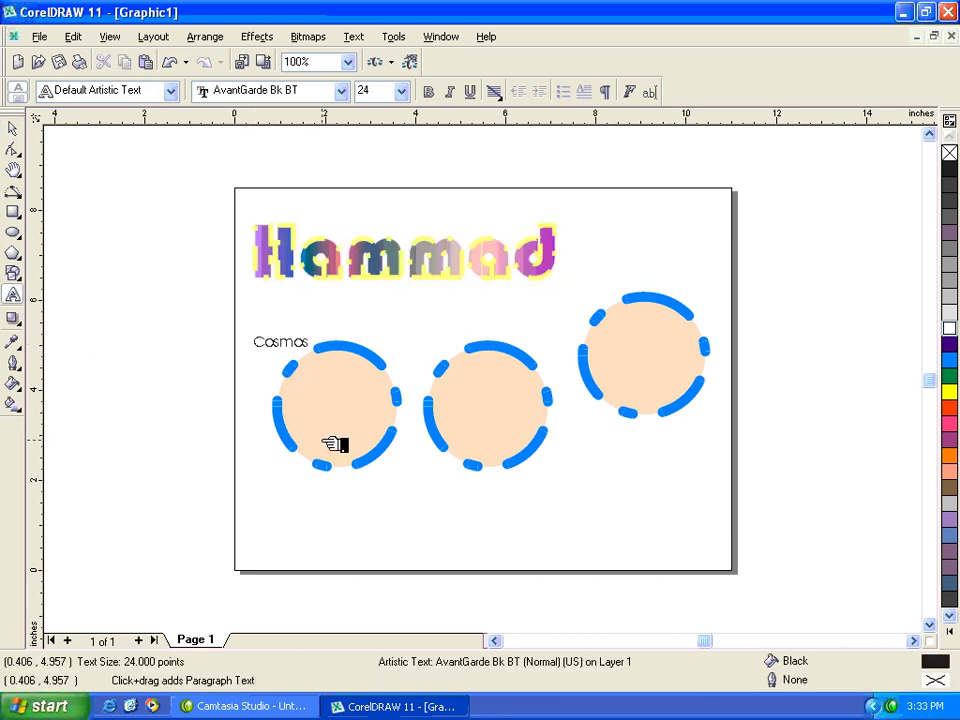
pyautogui.hotkey('ctrl', 'space')
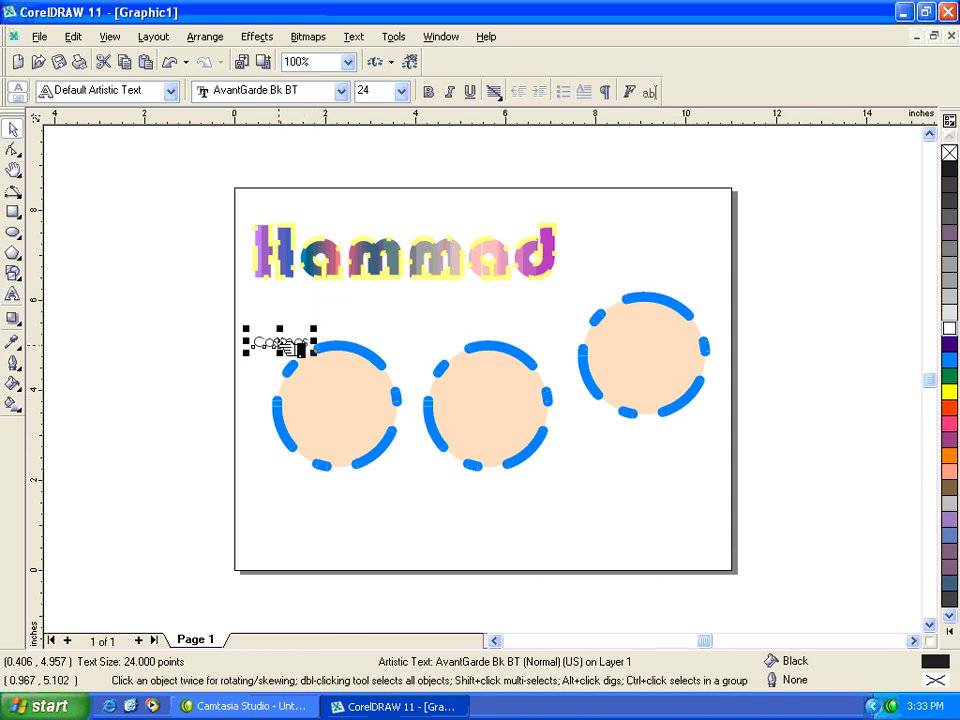
pyautogui.moveTo(298, 346); pyautogui.dragTo(236, 339)
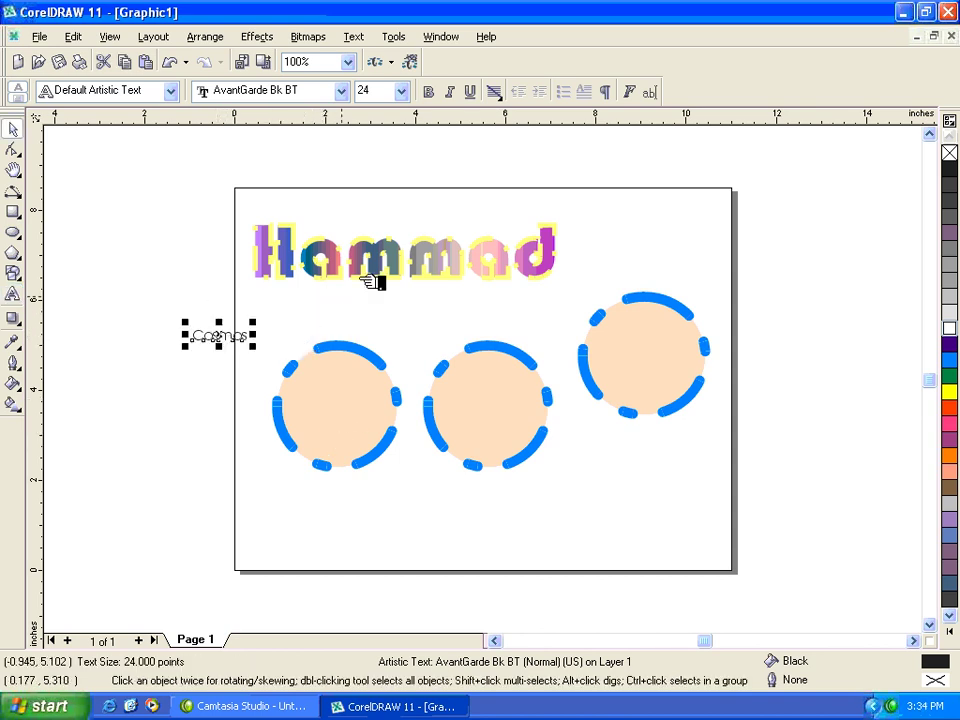
# - Copy the outline pen, outline color, fill and text properties from the multicoloured artistic text to the "Cosmos" text
pyautogui.click(337, 263)
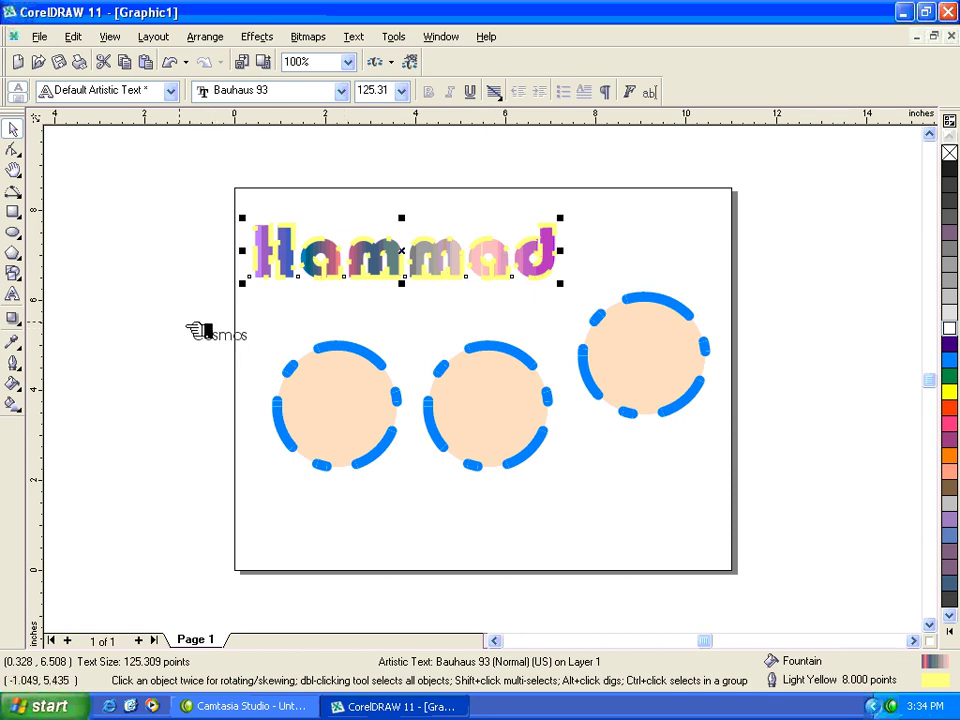
pyautogui.moveTo(178, 315); pyautogui.dragTo(296, 370)
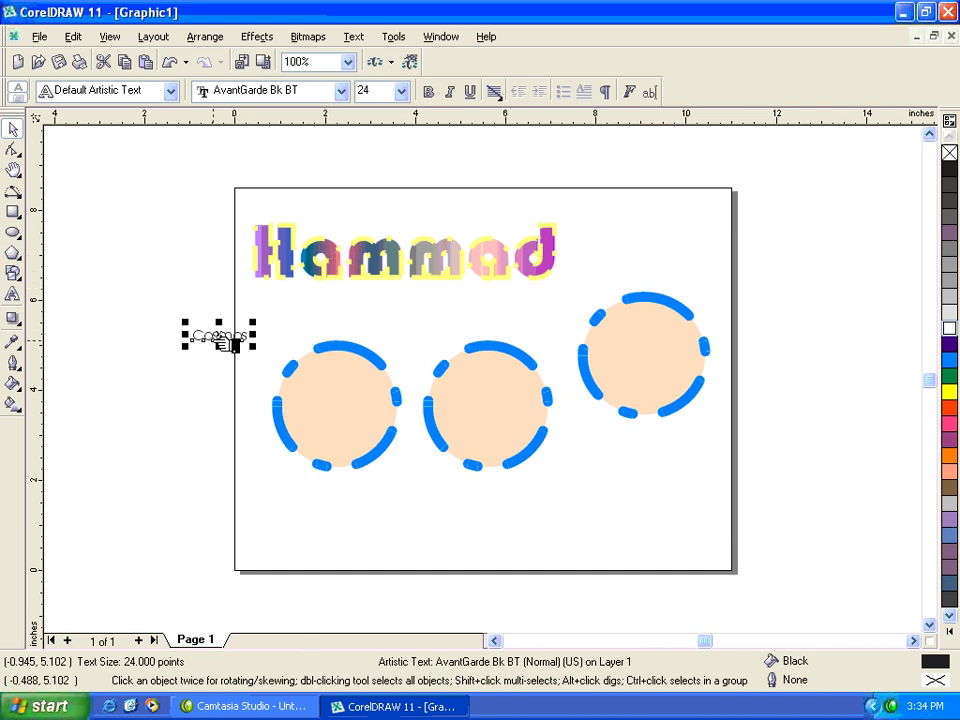
pyautogui.click(74, 37)
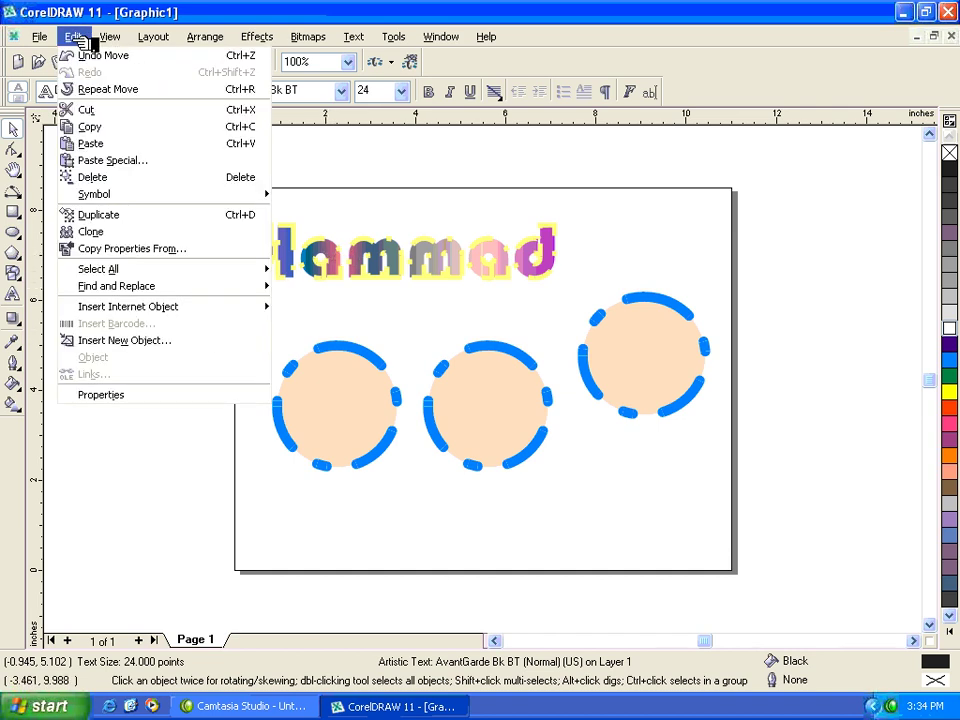
pyautogui.click(131, 248)
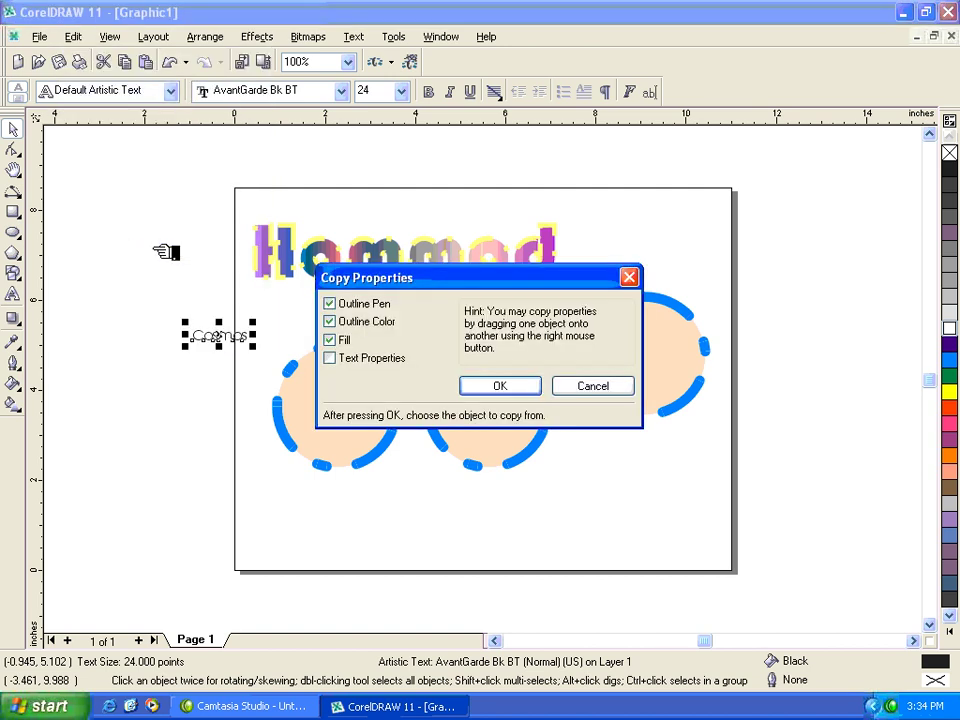
pyautogui.moveTo(424, 284); pyautogui.dragTo(503, 106)
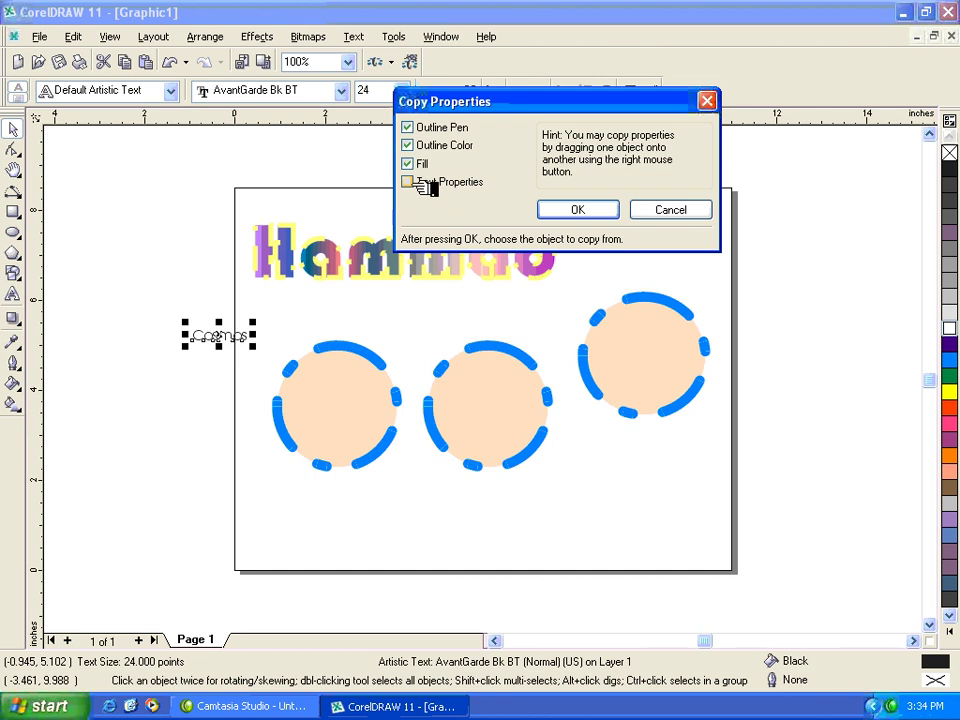
pyautogui.moveTo(484, 105); pyautogui.dragTo(383, 151)
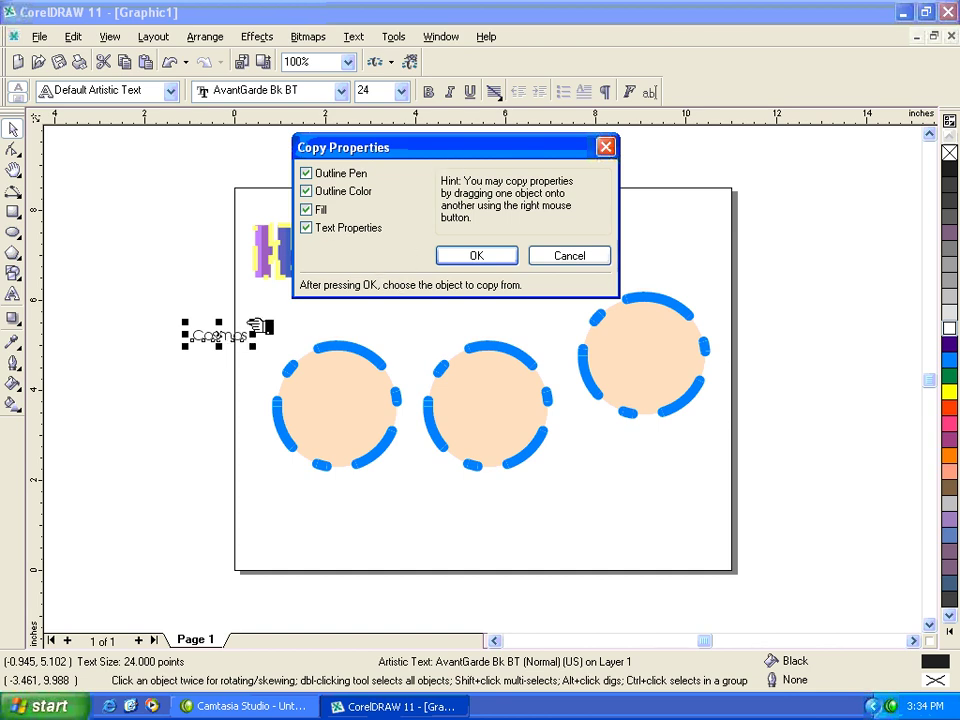
pyautogui.click(477, 256)
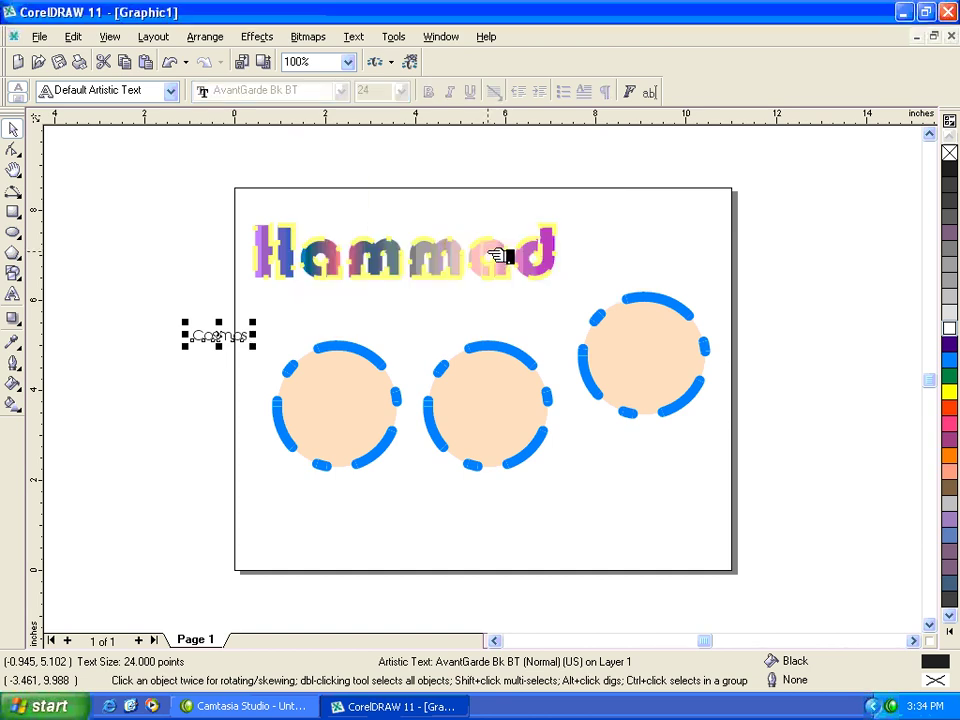
pyautogui.click(298, 243)
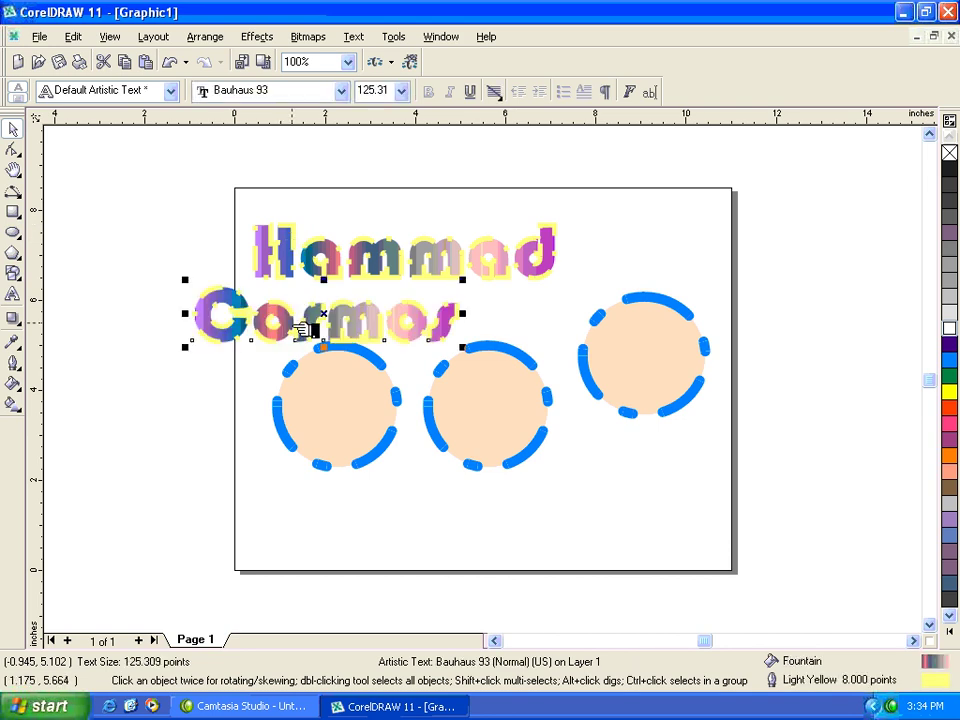
# - Select the upper text and the "Cosmos" text alternately to compare their font and size
pyautogui.click(312, 255)
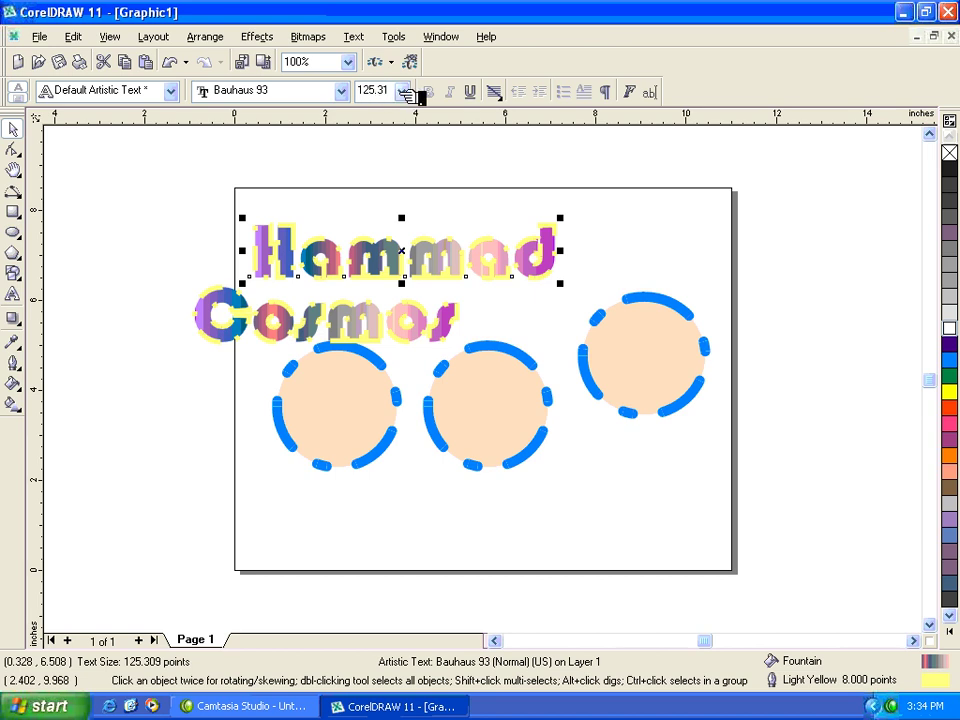
pyautogui.click(249, 303)
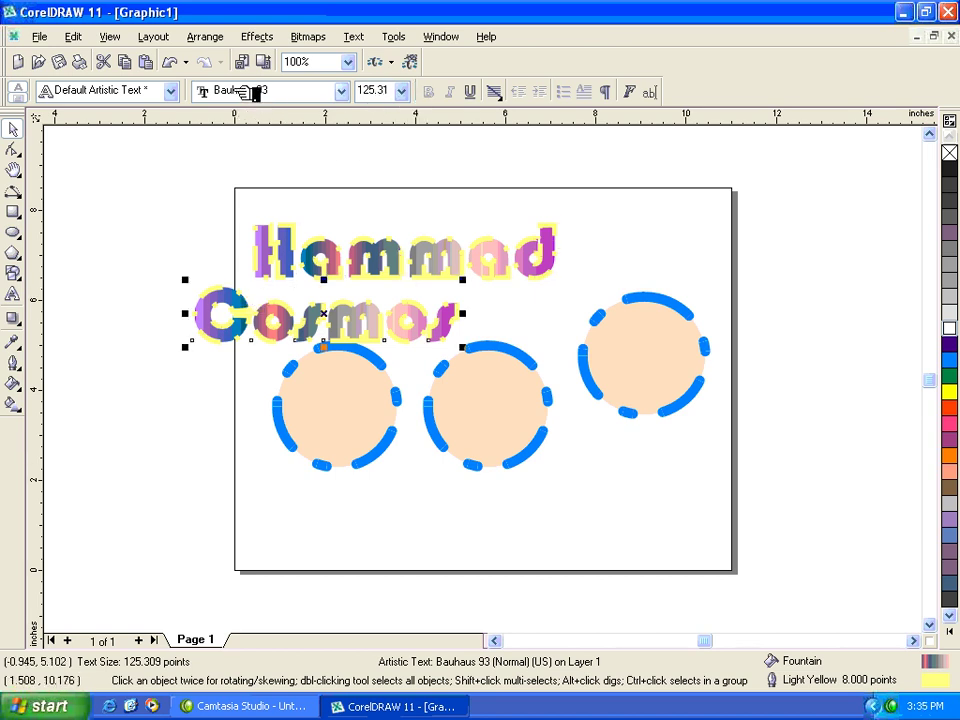
pyautogui.click(297, 240)
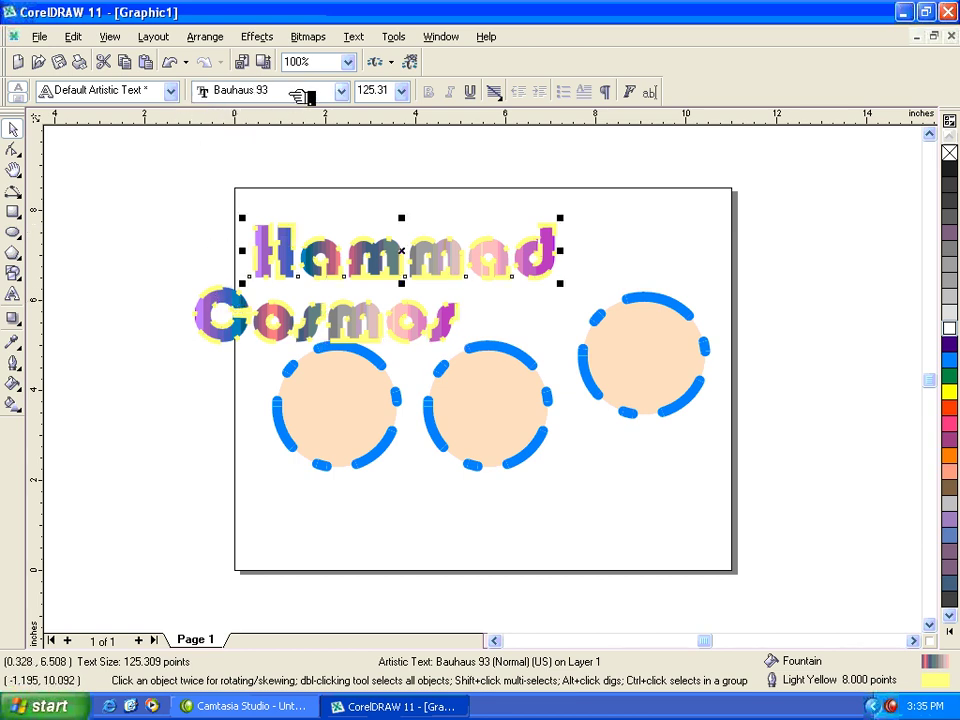
pyautogui.click(85, 37)
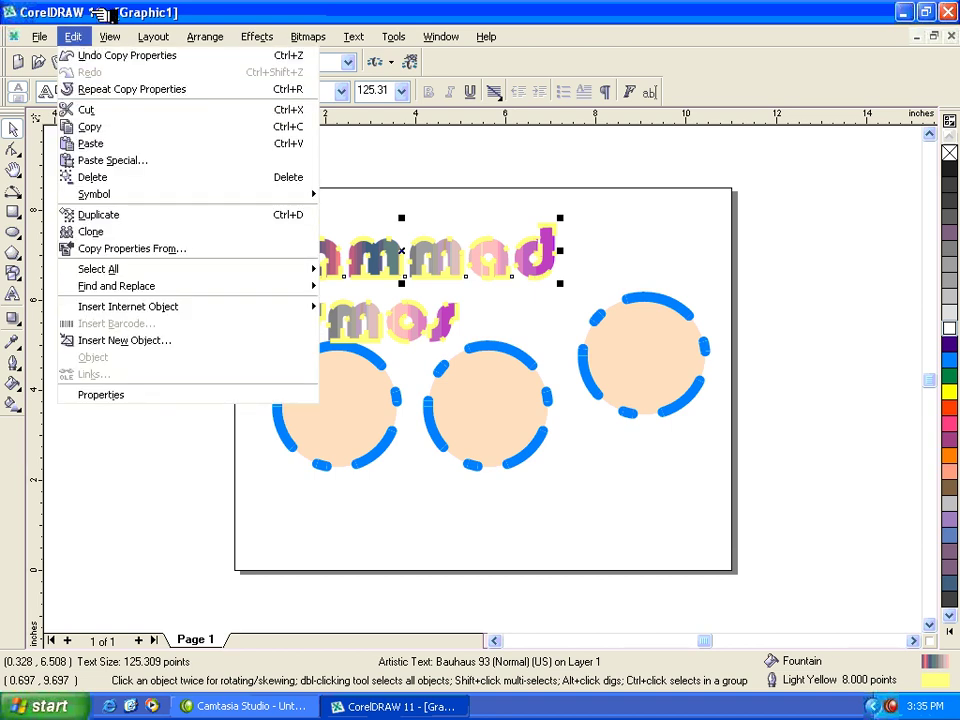
pyautogui.click(100, 14)
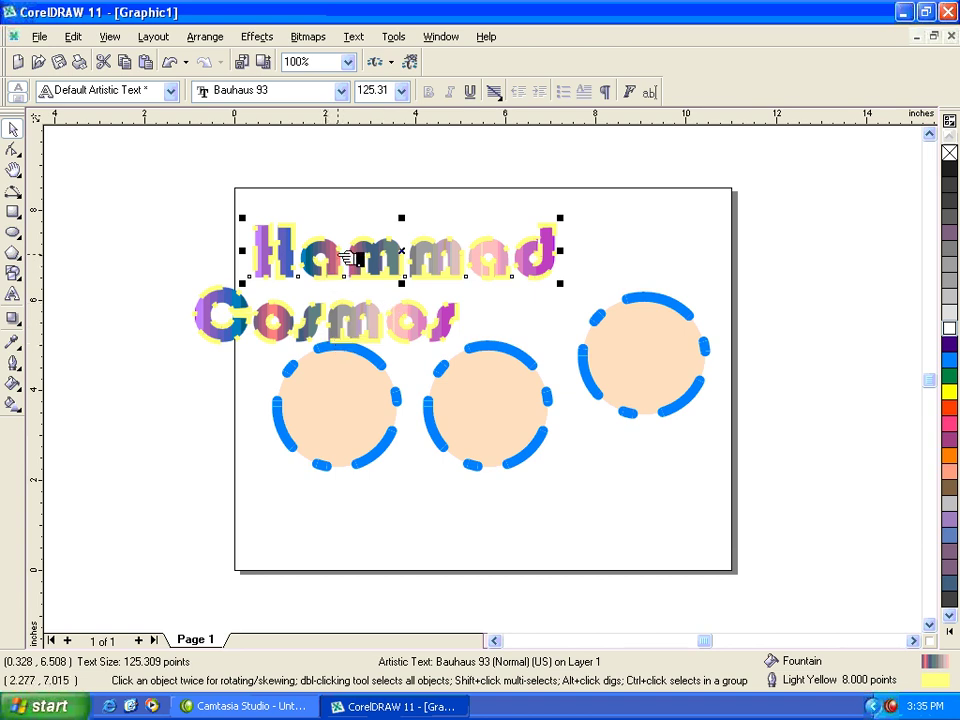
# - Reapply all four copied property types from the upper artistic text to the "Cosmos" text
pyautogui.click(215, 327)
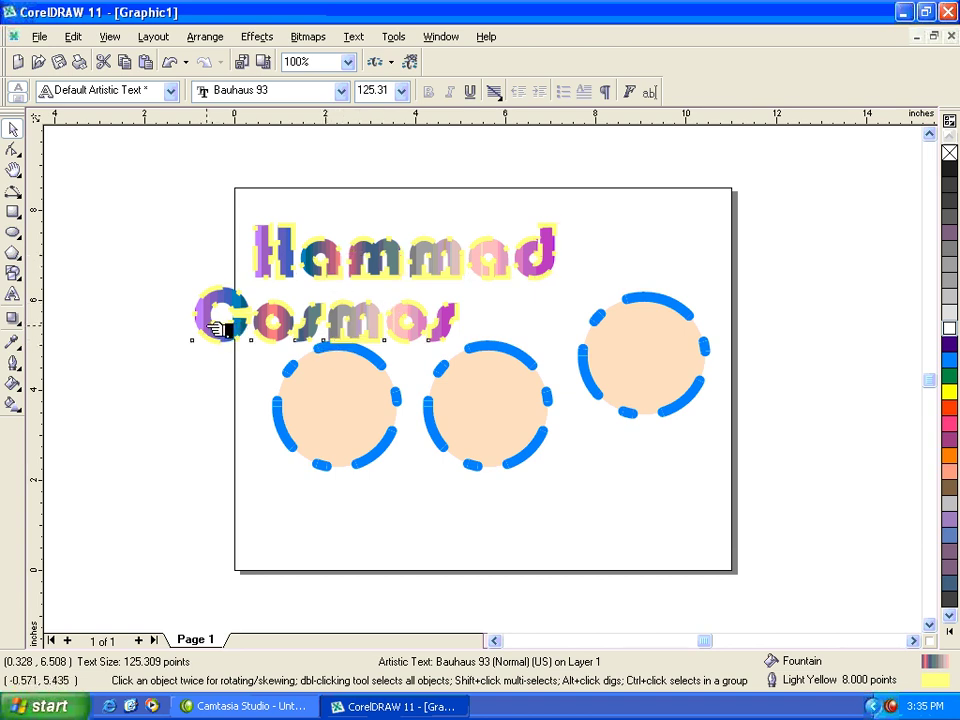
pyautogui.click(88, 36)
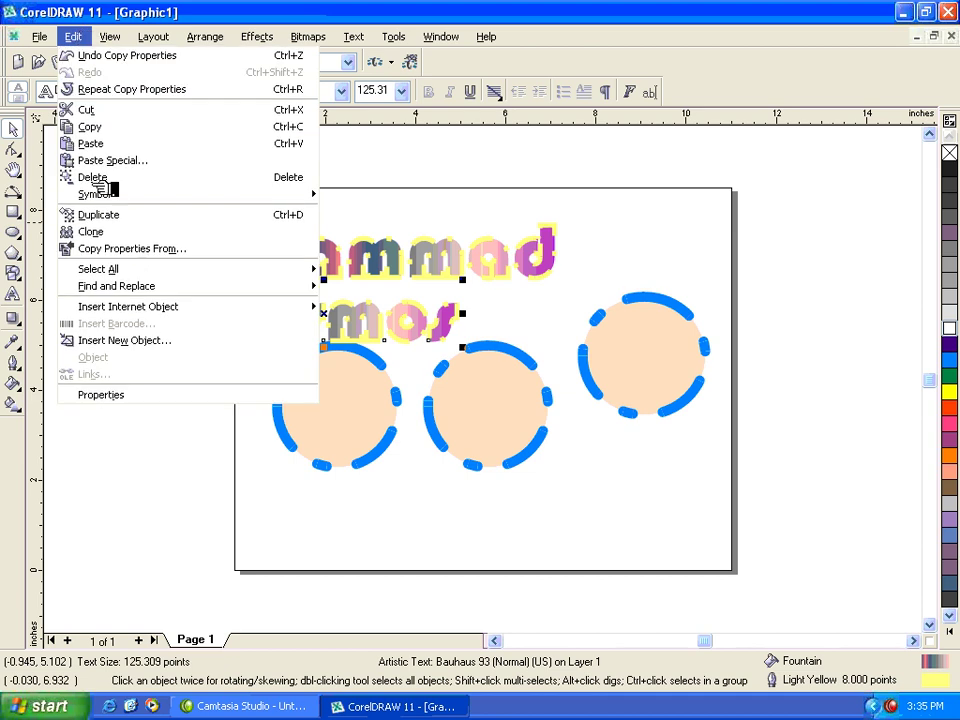
pyautogui.click(130, 250)
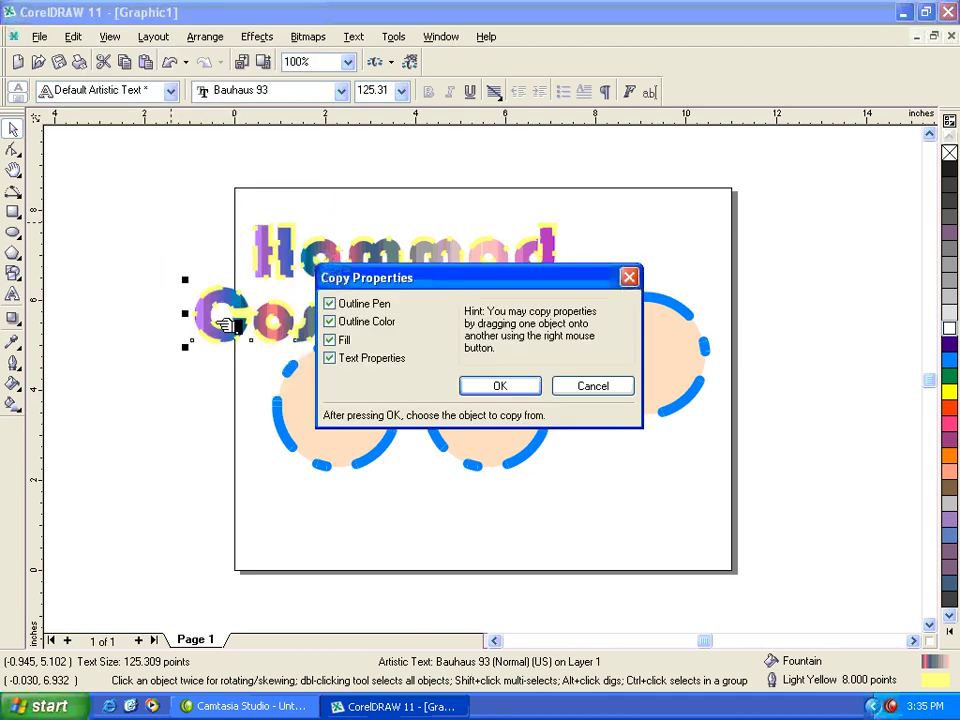
pyautogui.click(498, 385)
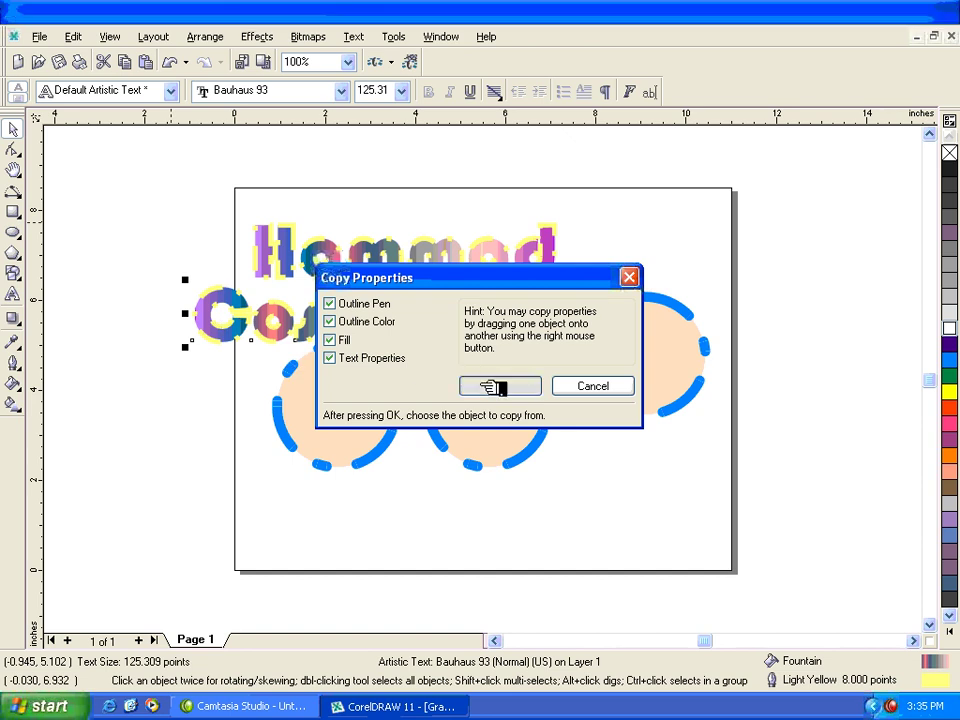
pyautogui.click(398, 266)
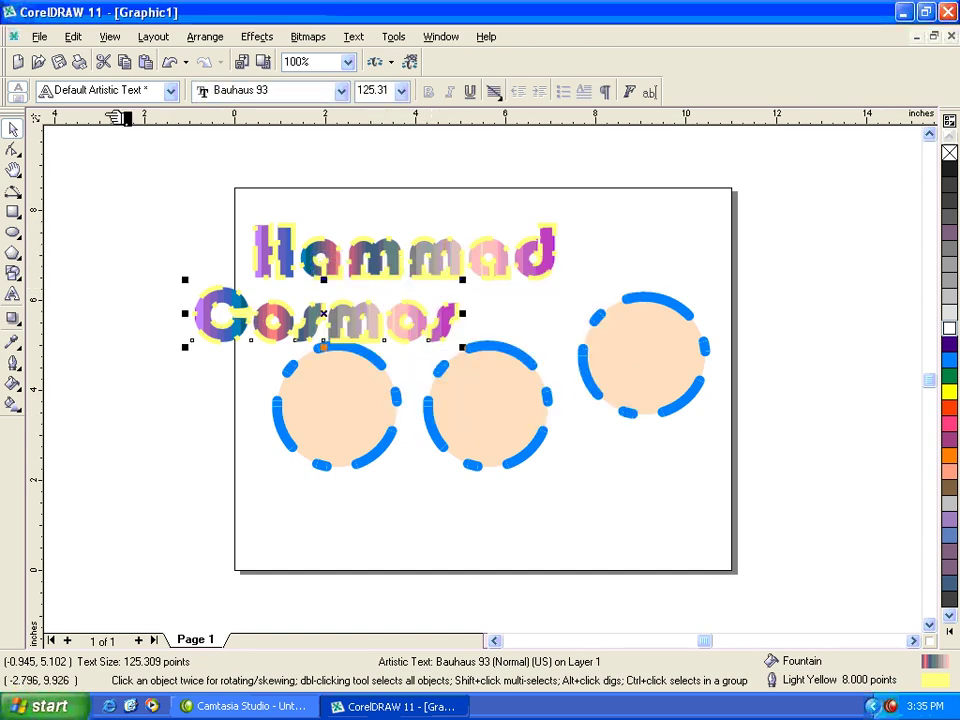
# - Select all objects in the drawing, delete them, and undo the deletion
pyautogui.click(75, 37)
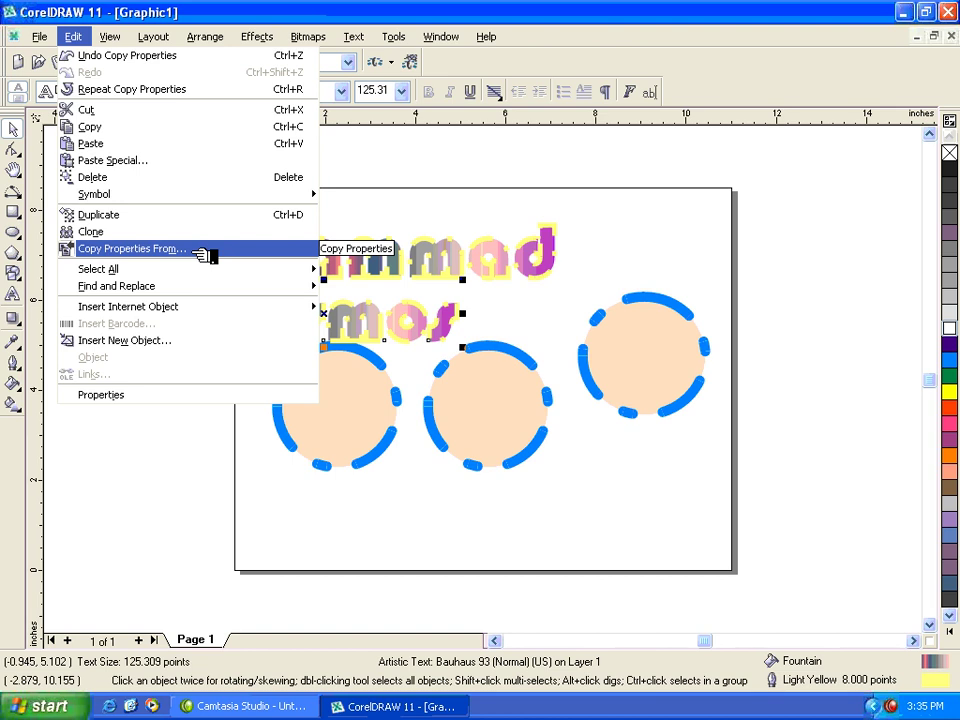
pyautogui.moveTo(197, 275)
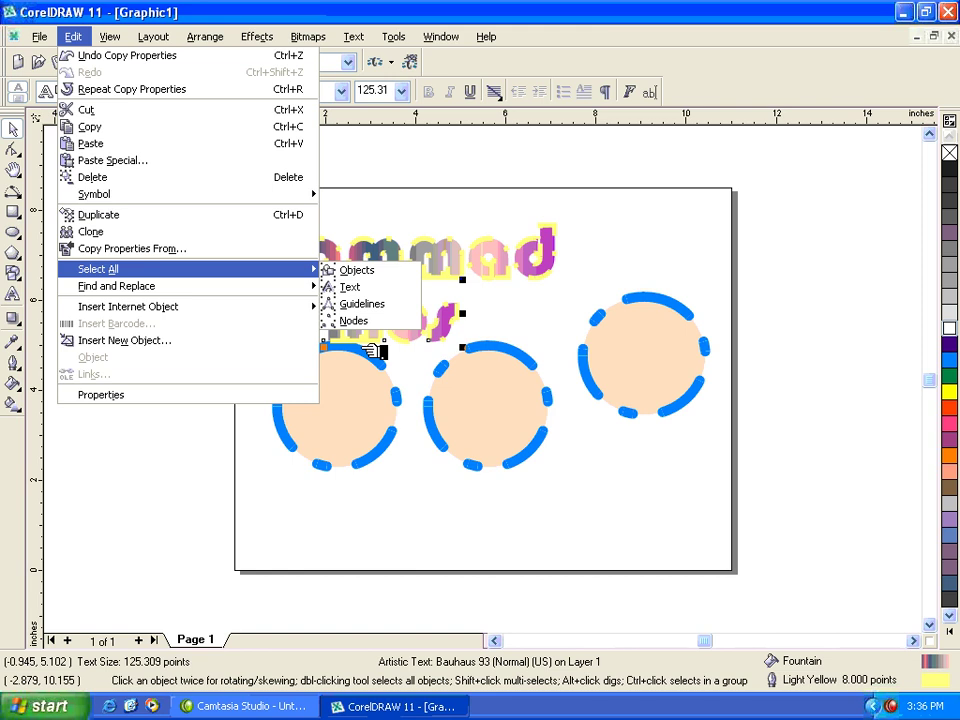
pyautogui.click(365, 278)
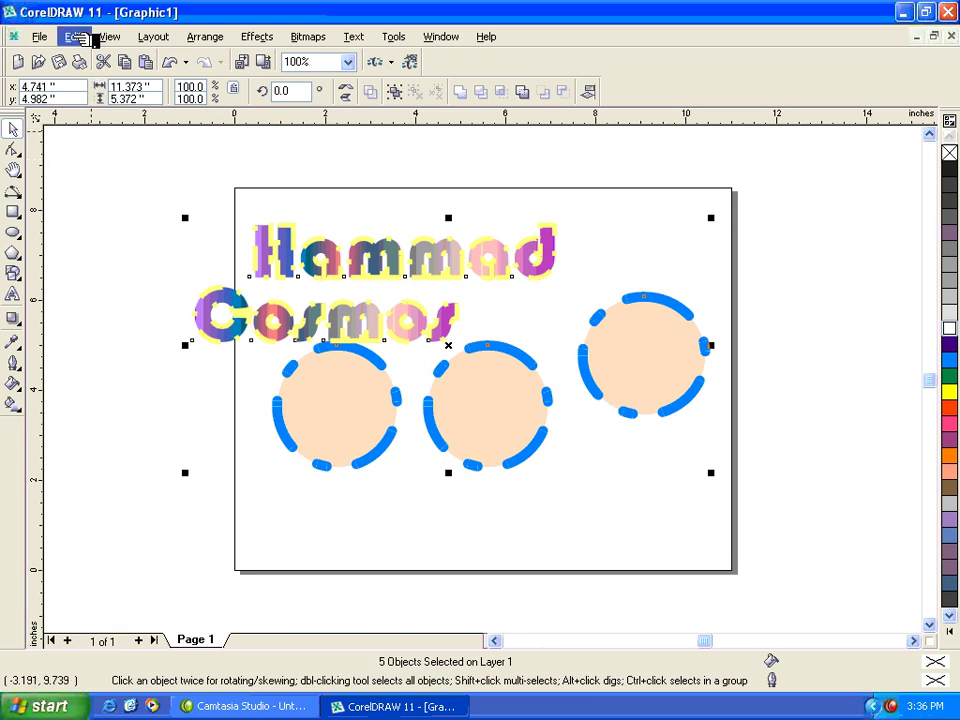
pyautogui.click(73, 36)
pyautogui.click(92, 177)
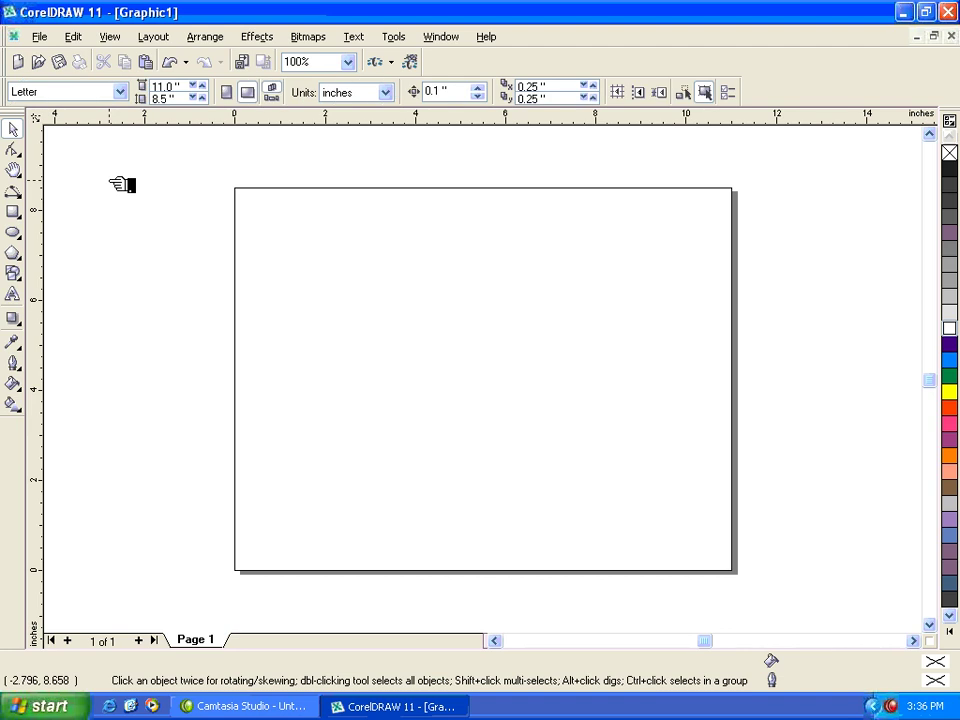
pyautogui.hotkey('ctrl', 'z')
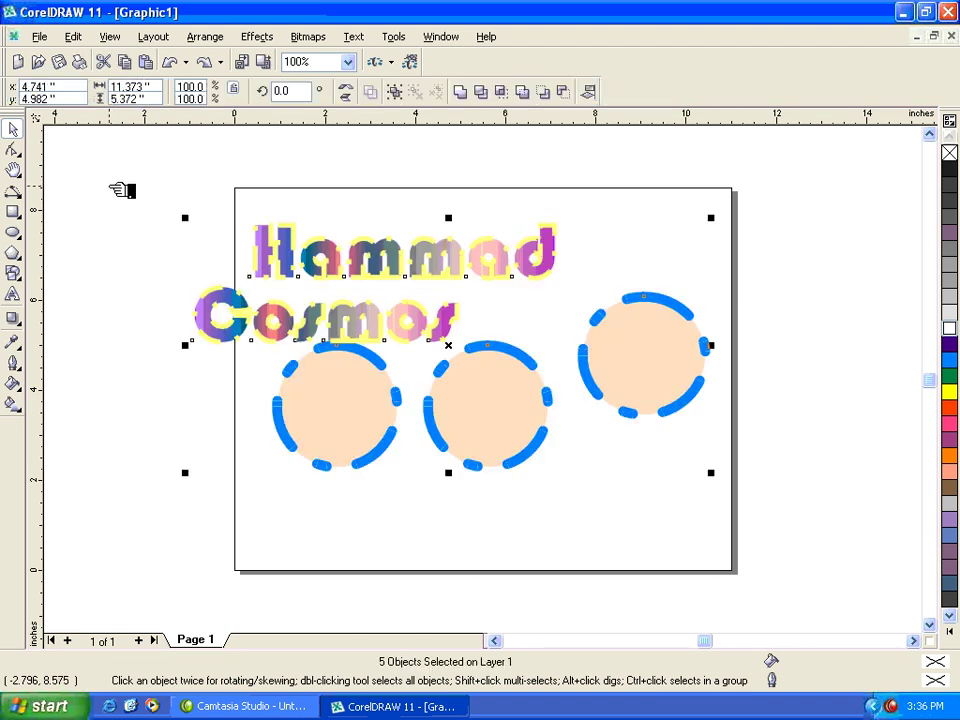
pyautogui.press('Escape')
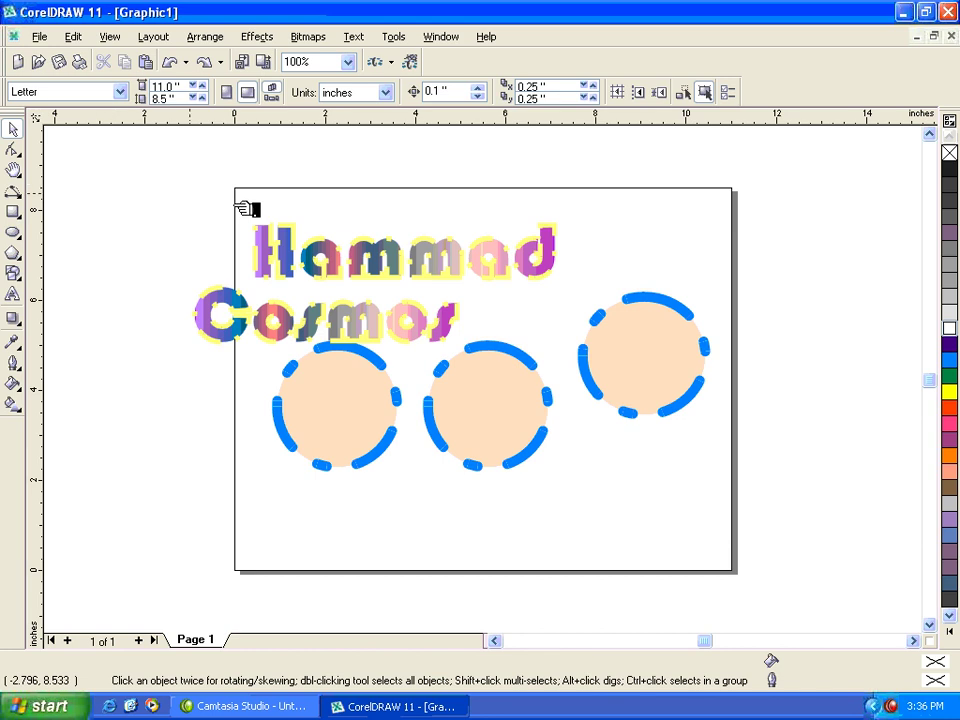
# - Create four duplicates of the upper artistic text, spread above it and over the "Cosmos" text and circles
pyautogui.moveTo(427, 262); pyautogui.dragTo(493, 208)
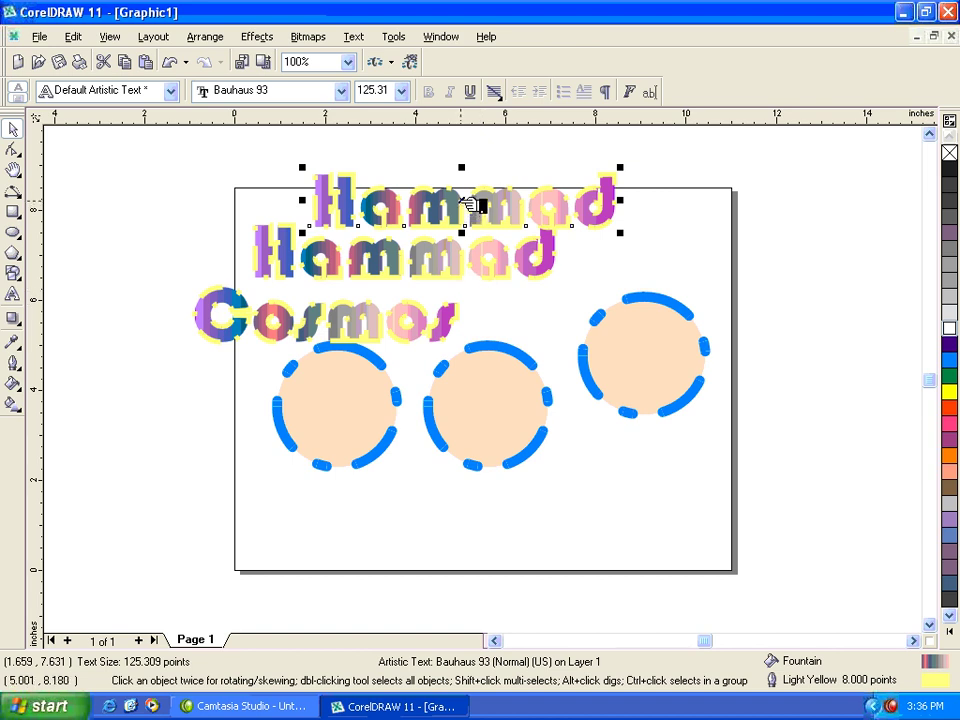
pyautogui.moveTo(474, 206); pyautogui.dragTo(430, 380)
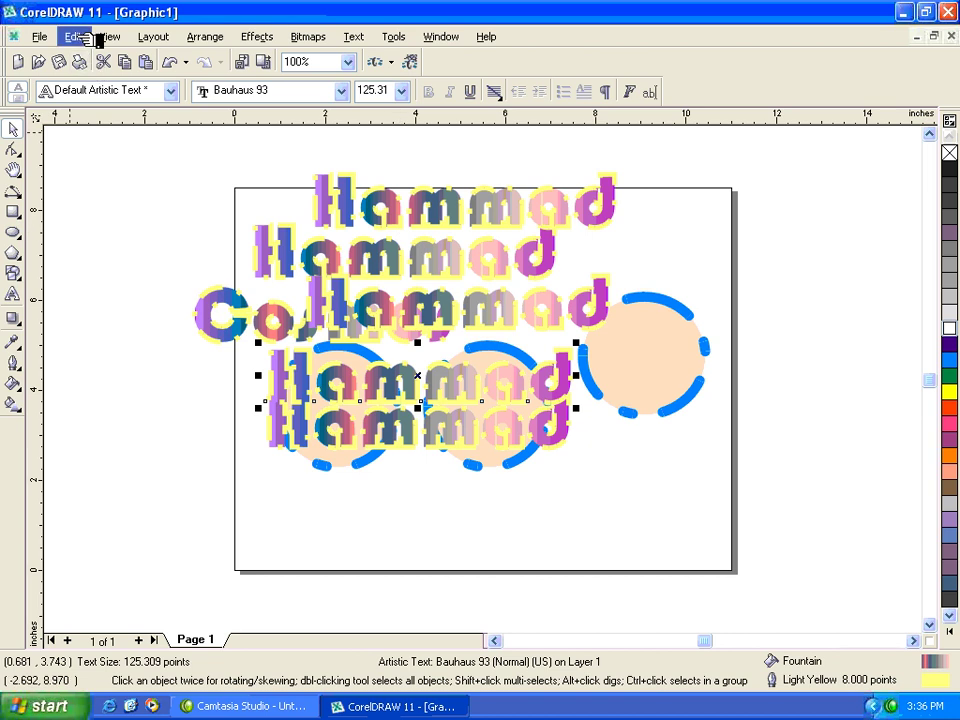
# - Select all text objects in the drawing and set their font size to 16
pyautogui.click(78, 37)
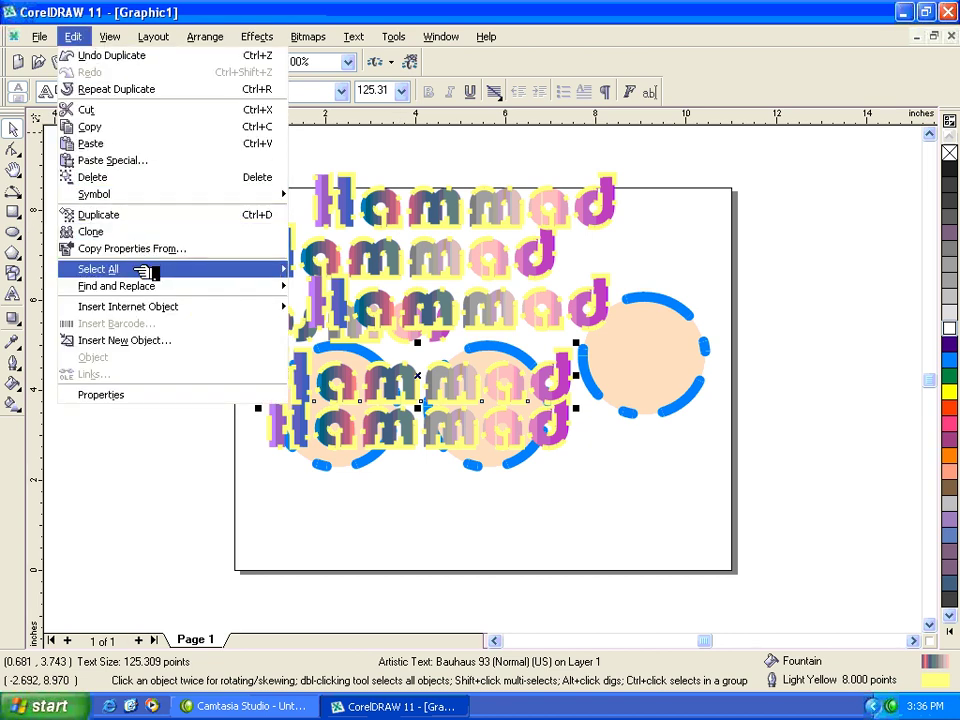
pyautogui.moveTo(110, 270)
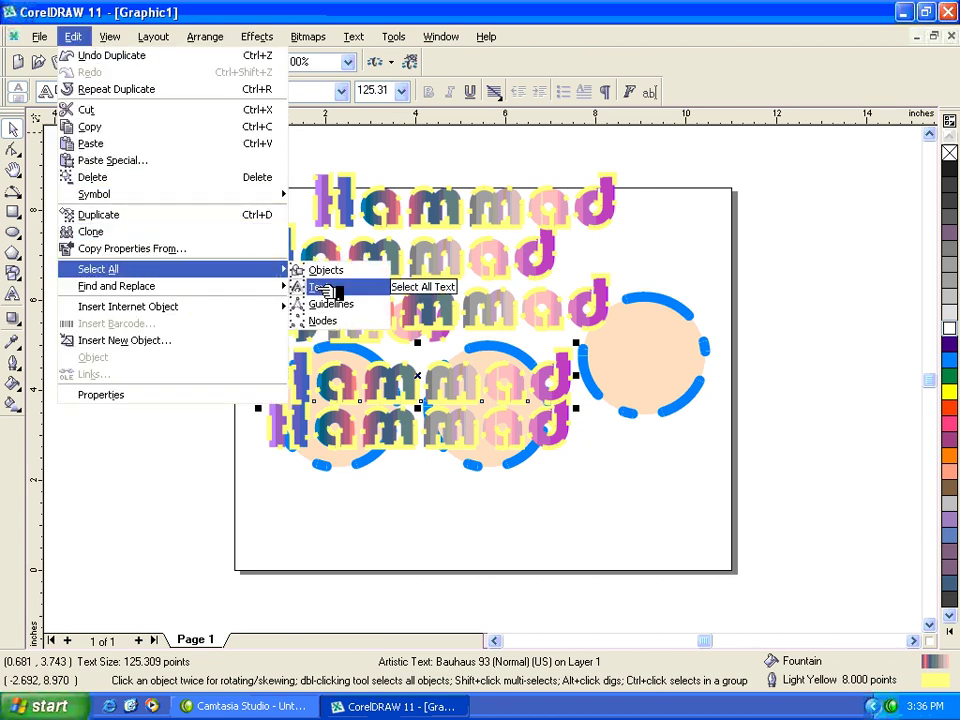
pyautogui.click(322, 289)
pyautogui.click(403, 92)
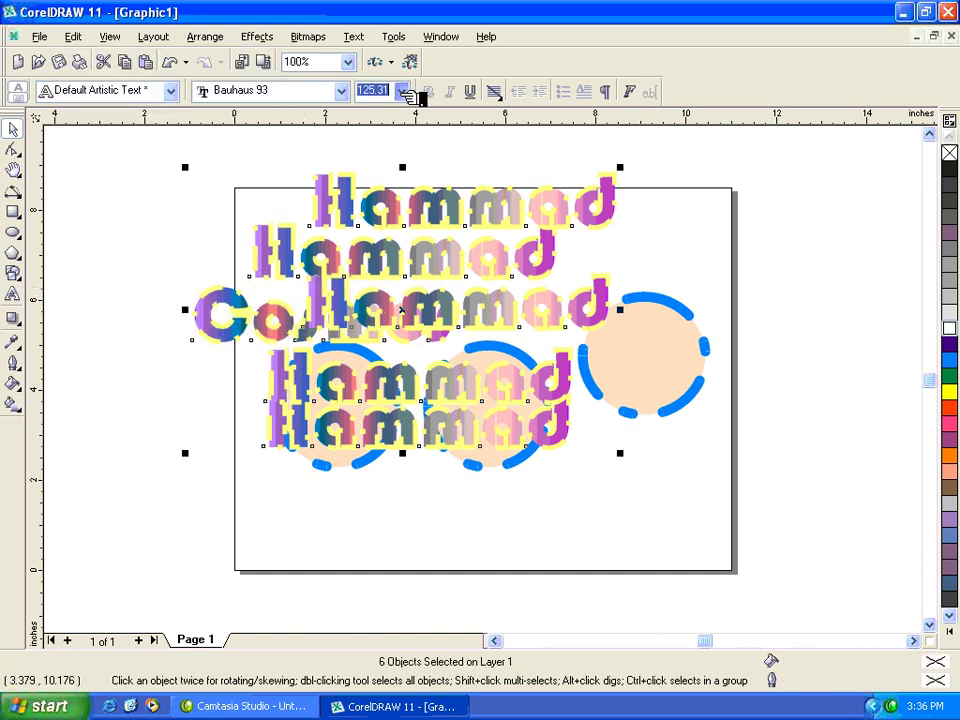
pyautogui.click(381, 245)
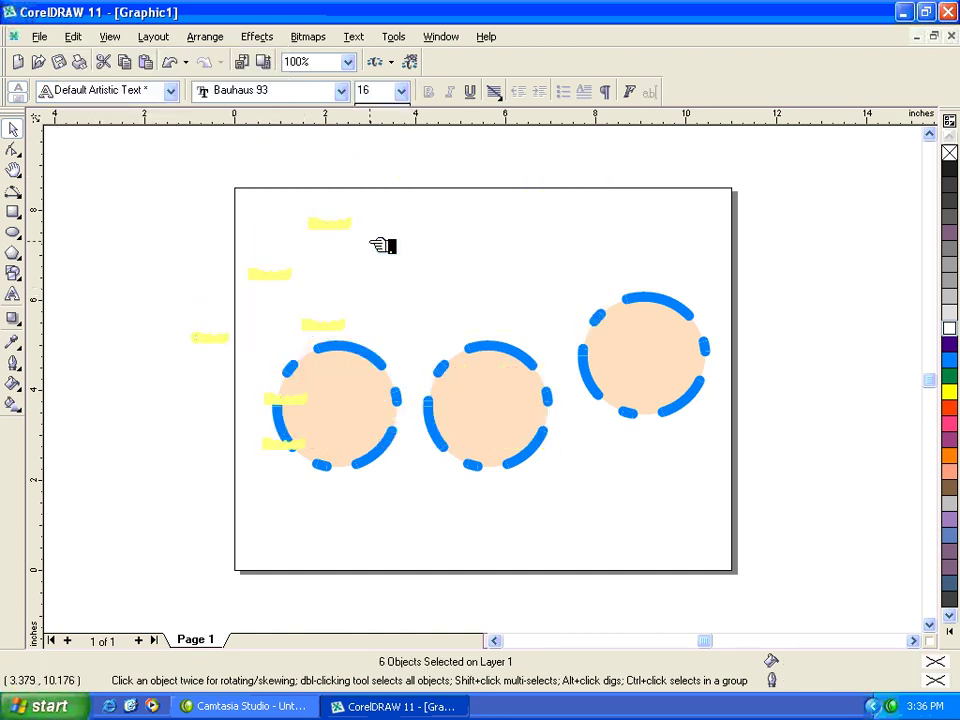
# - Enlarge all the selected texts through font sizes 36 and 48 up to 200
pyautogui.click(402, 91)
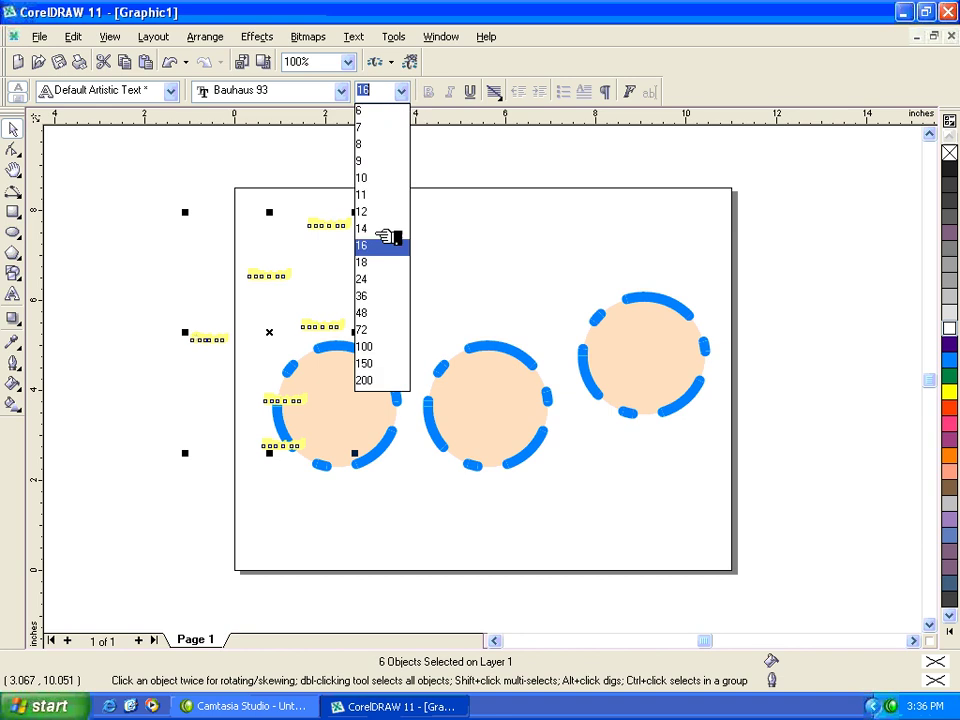
pyautogui.click(383, 299)
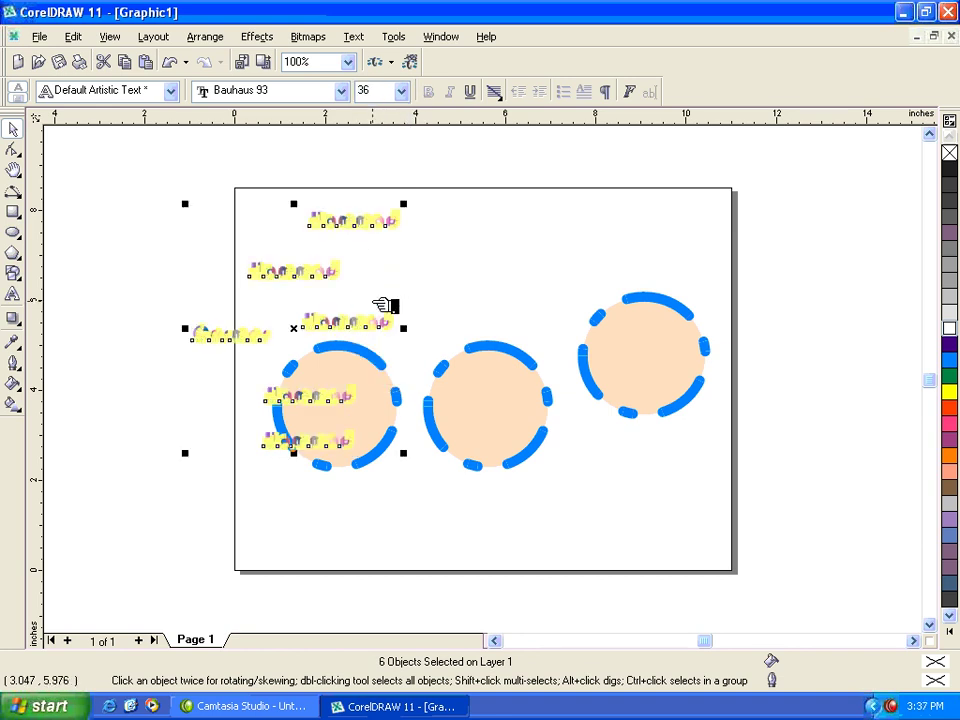
pyautogui.click(402, 91)
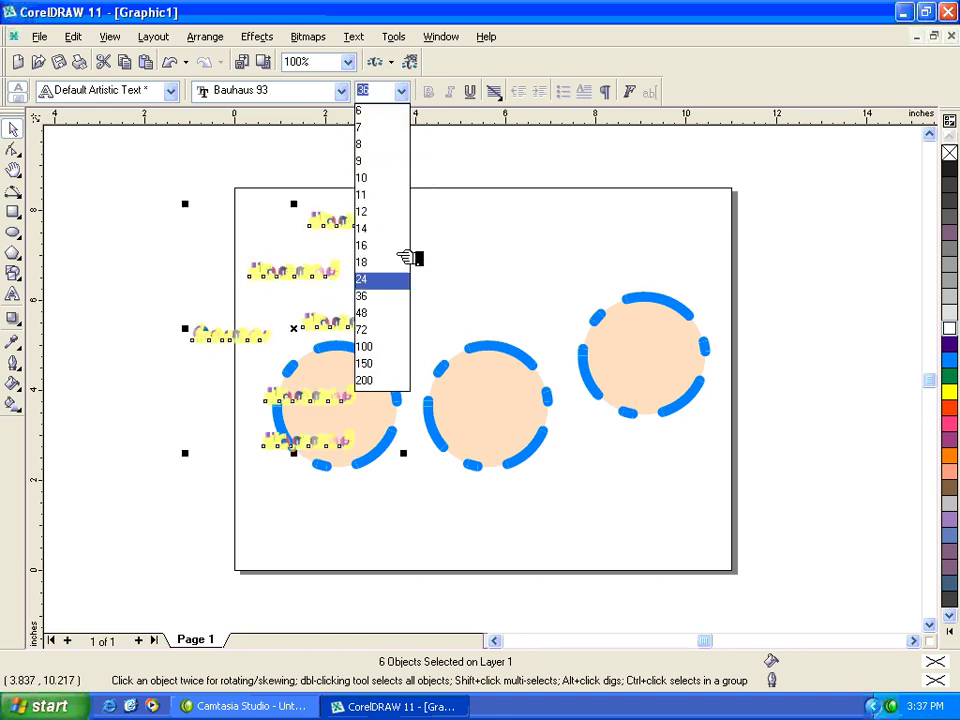
pyautogui.click(385, 312)
pyautogui.click(402, 91)
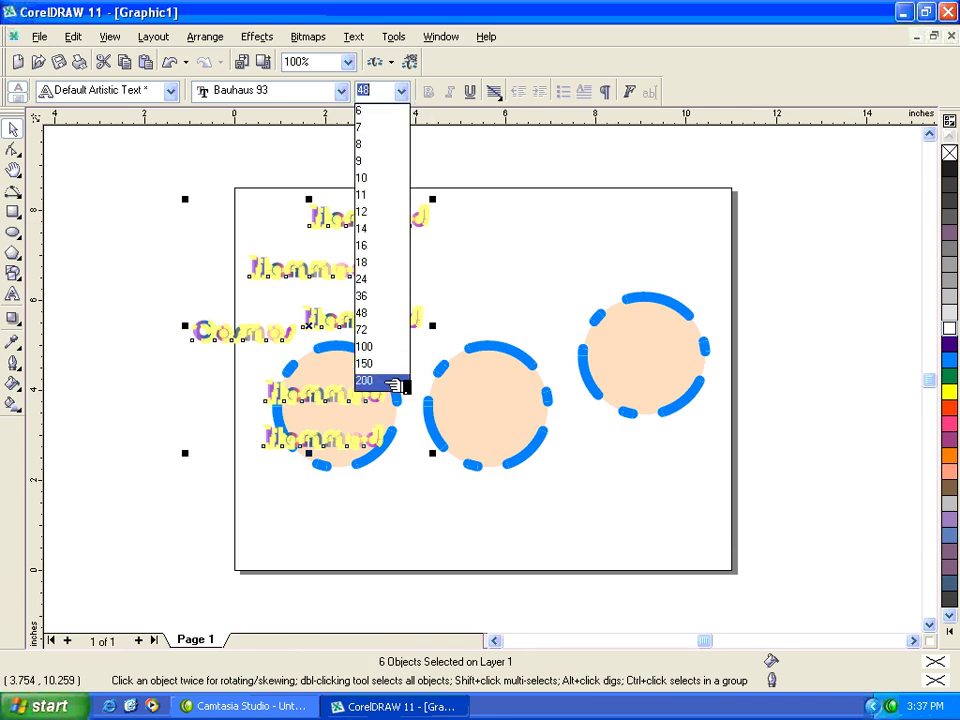
pyautogui.click(389, 382)
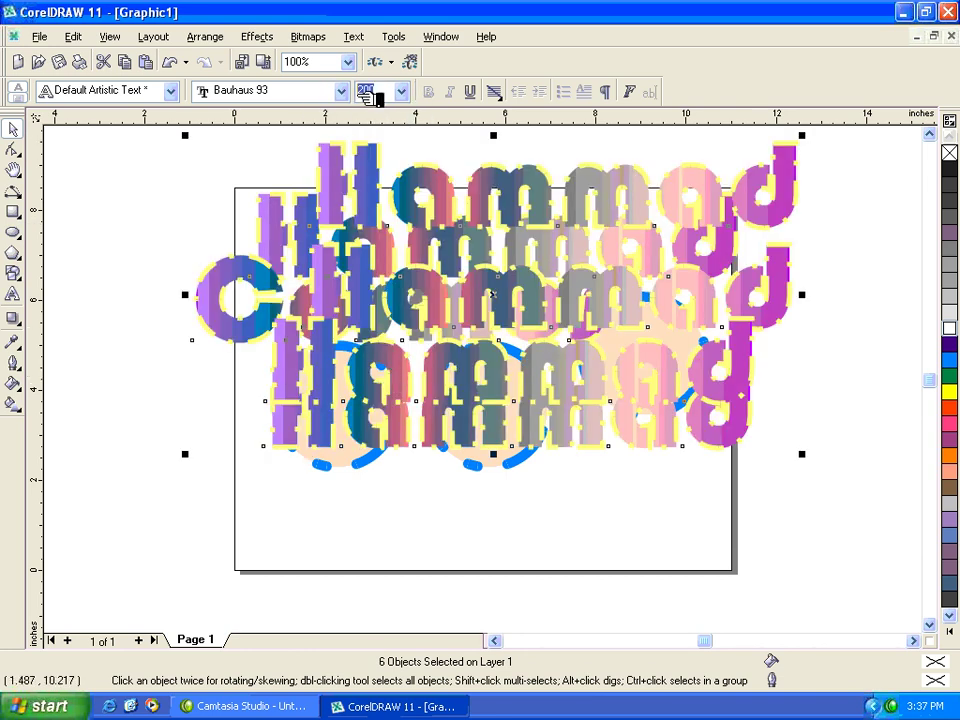
# - Set the font size of all selected texts to 100 and their font to Berlin Sans FB Demi
pyautogui.press('Return')
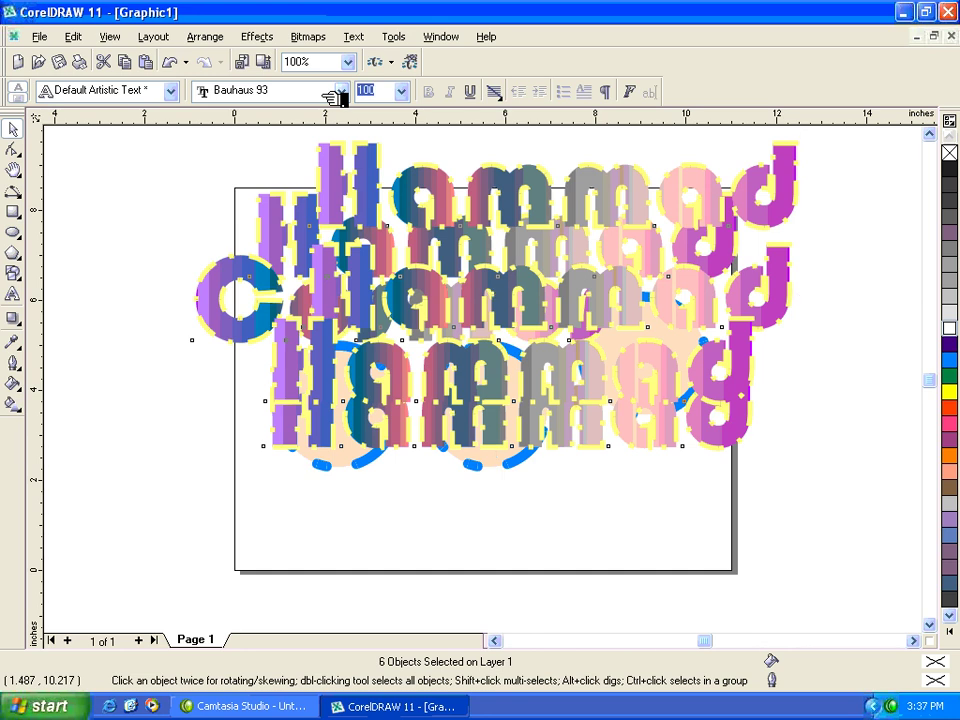
pyautogui.click(338, 92)
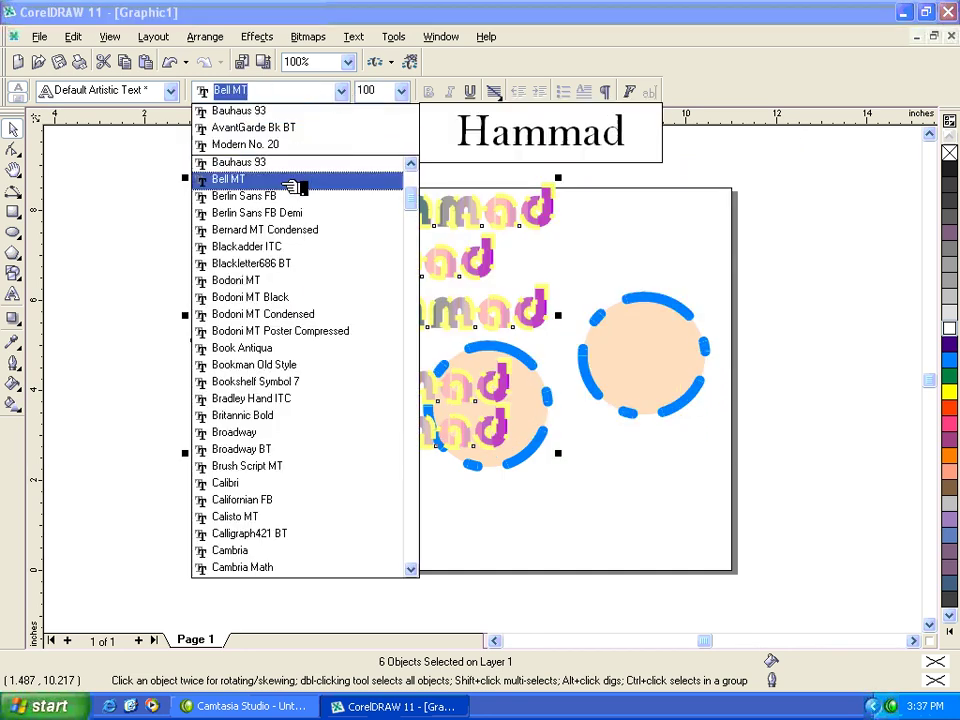
pyautogui.click(293, 213)
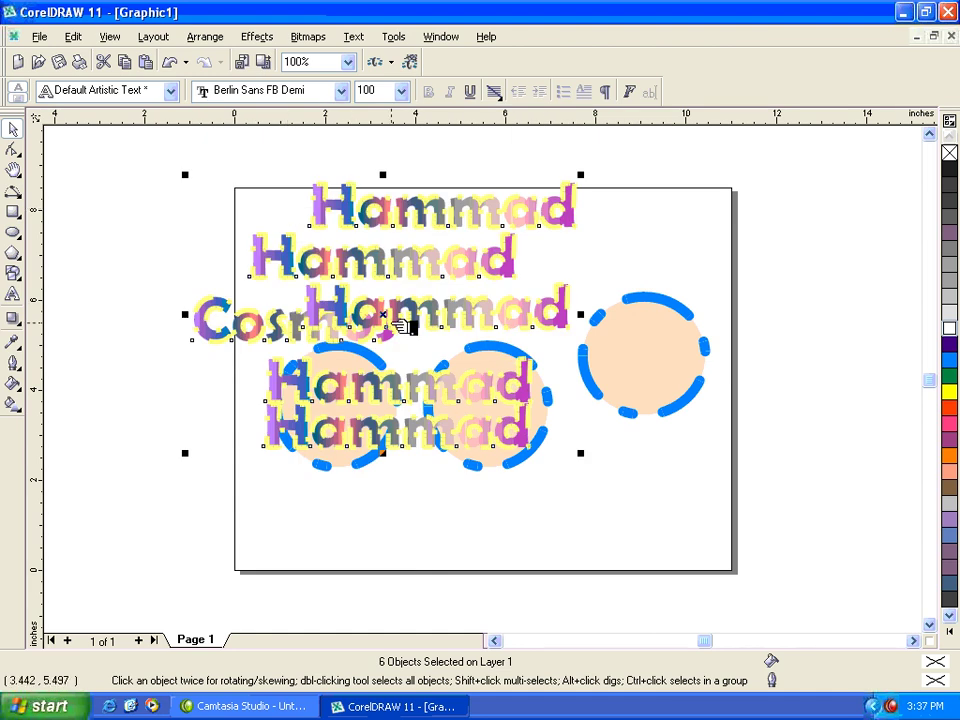
# - Add four horizontal guidelines about 1 inch apart and one vertical guideline, and align the "Cosmos" text and the text overlapping it to them
pyautogui.click(76, 38)
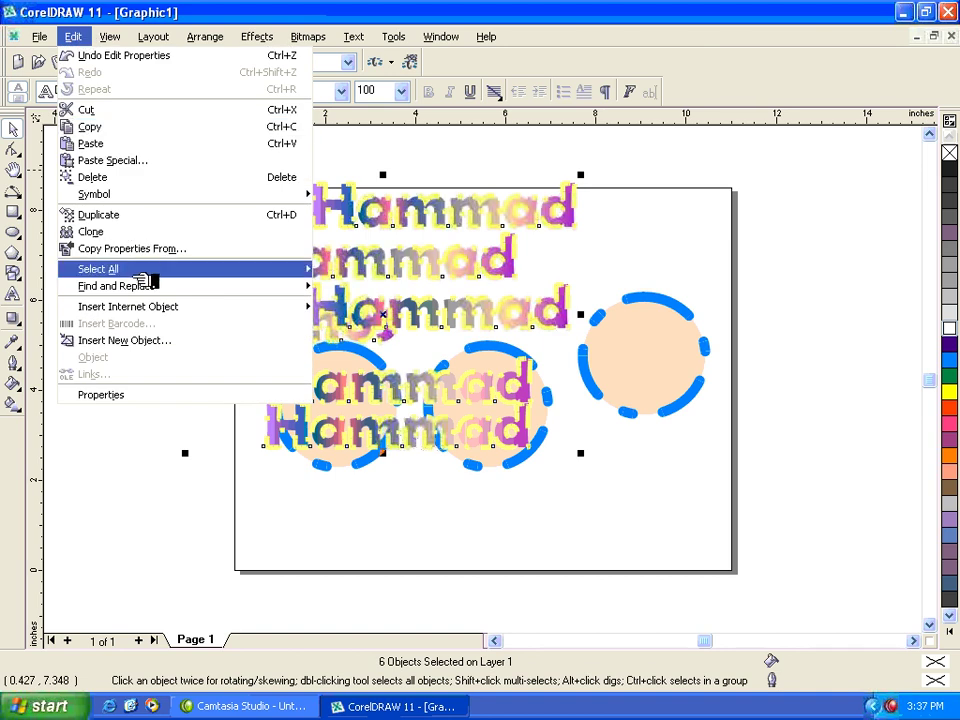
pyautogui.moveTo(189, 268)
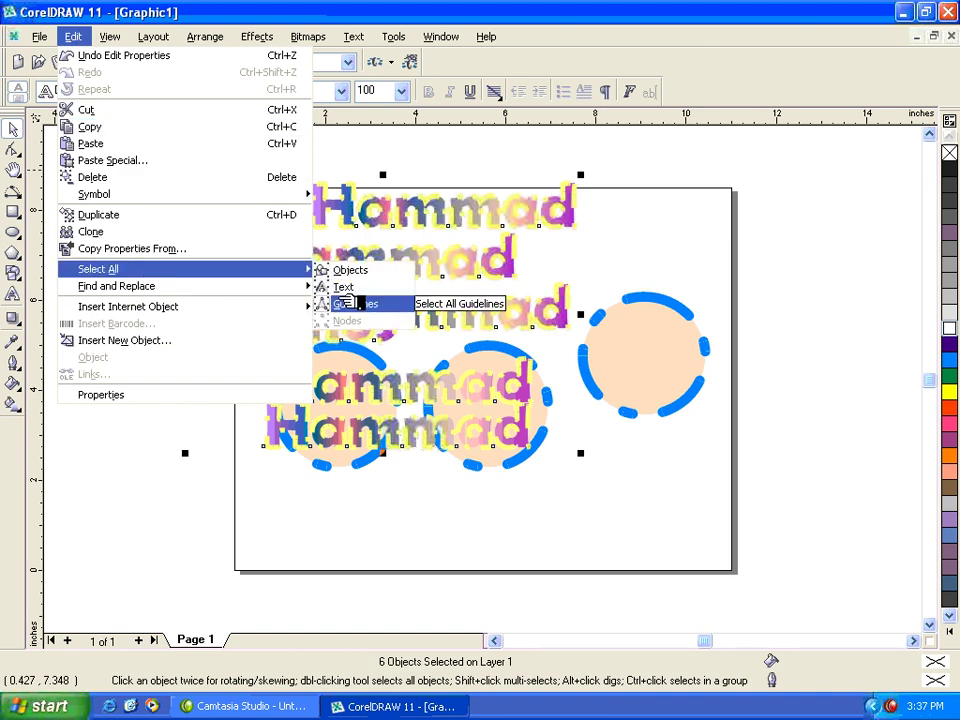
pyautogui.click(355, 160)
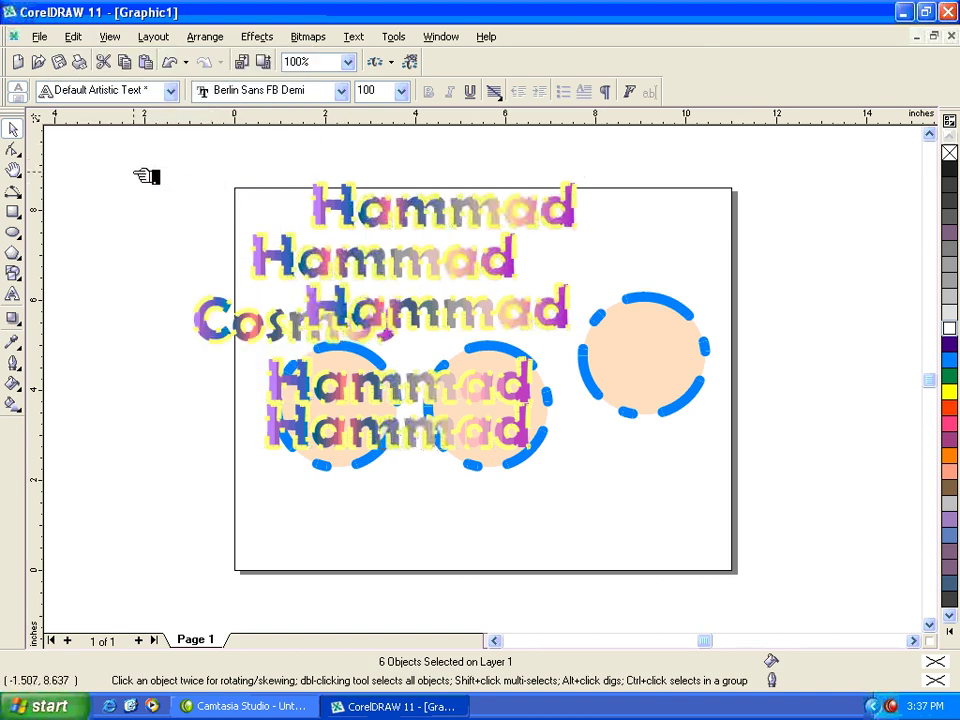
pyautogui.click(155, 197)
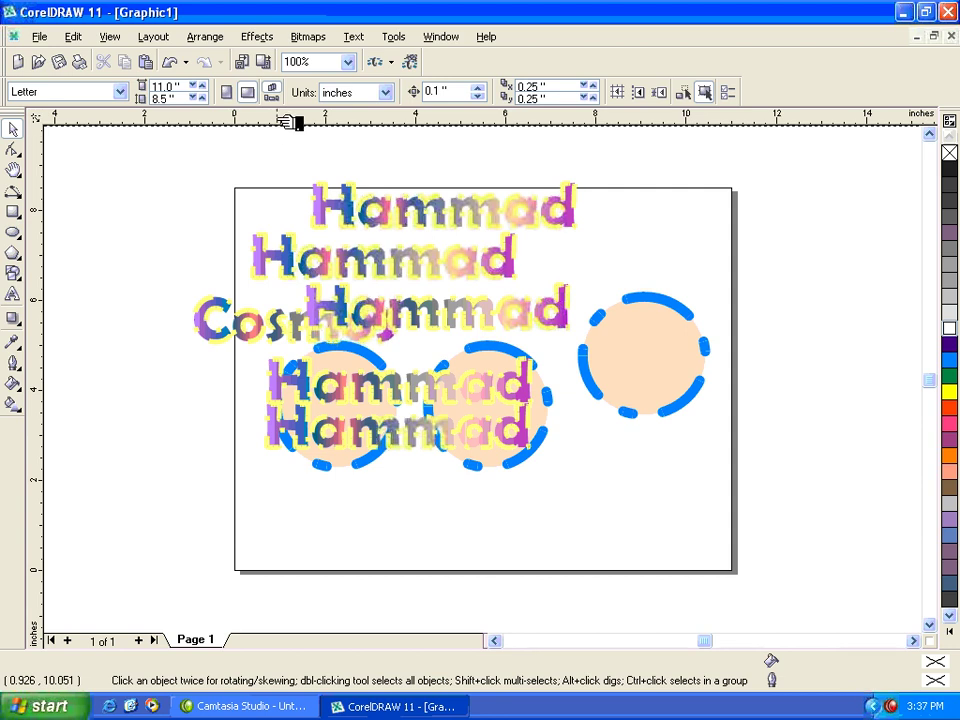
pyautogui.moveTo(288, 119); pyautogui.dragTo(286, 238)
pyautogui.moveTo(36, 251); pyautogui.dragTo(222, 283)
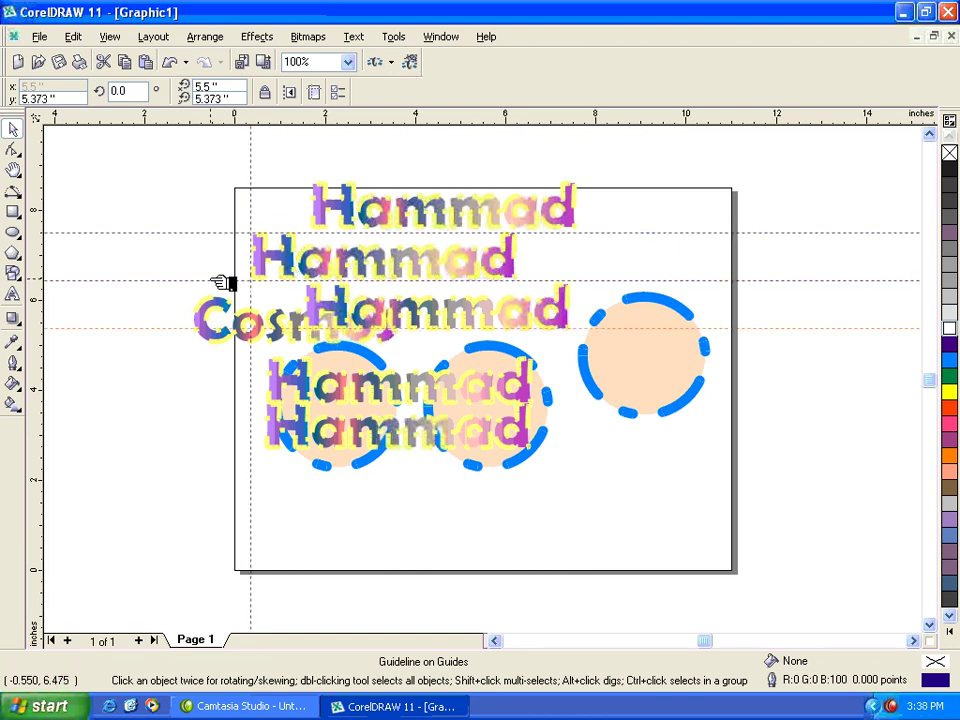
pyautogui.click(300, 313)
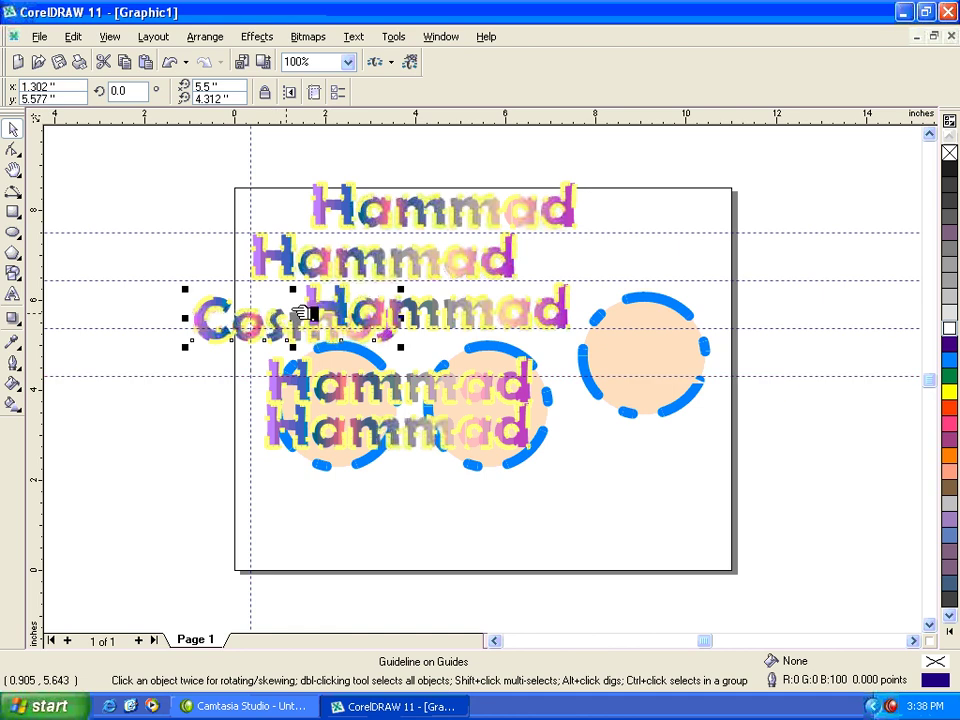
pyautogui.moveTo(300, 313); pyautogui.dragTo(273, 368)
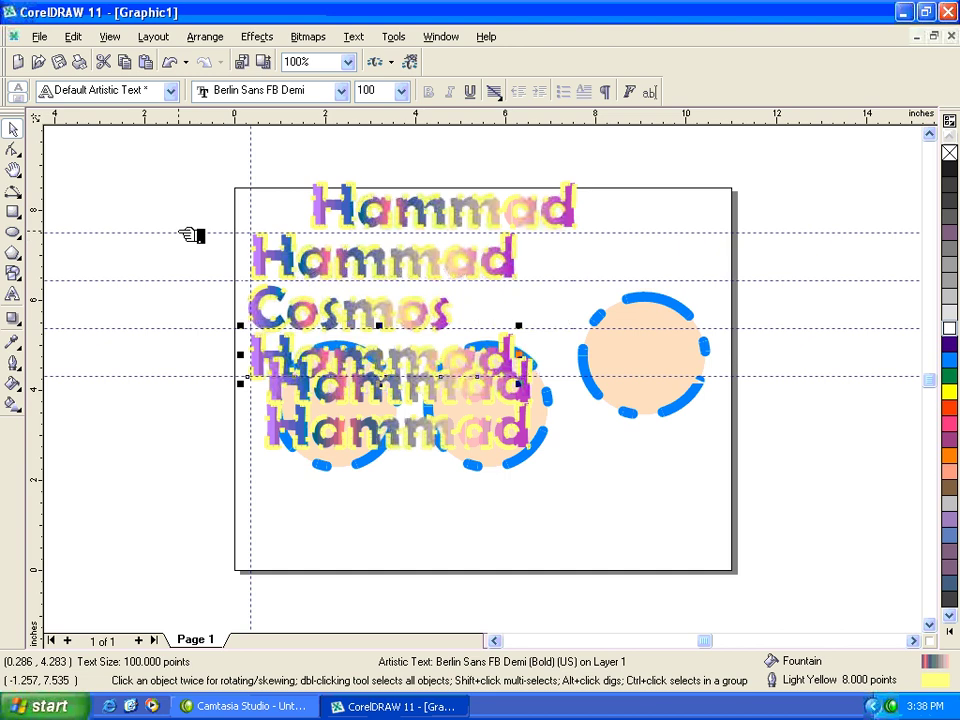
# - Duplicate a horizontal guideline to add four more between about 6 and 7.14 inches high
pyautogui.moveTo(192, 235); pyautogui.dragTo(197, 281)
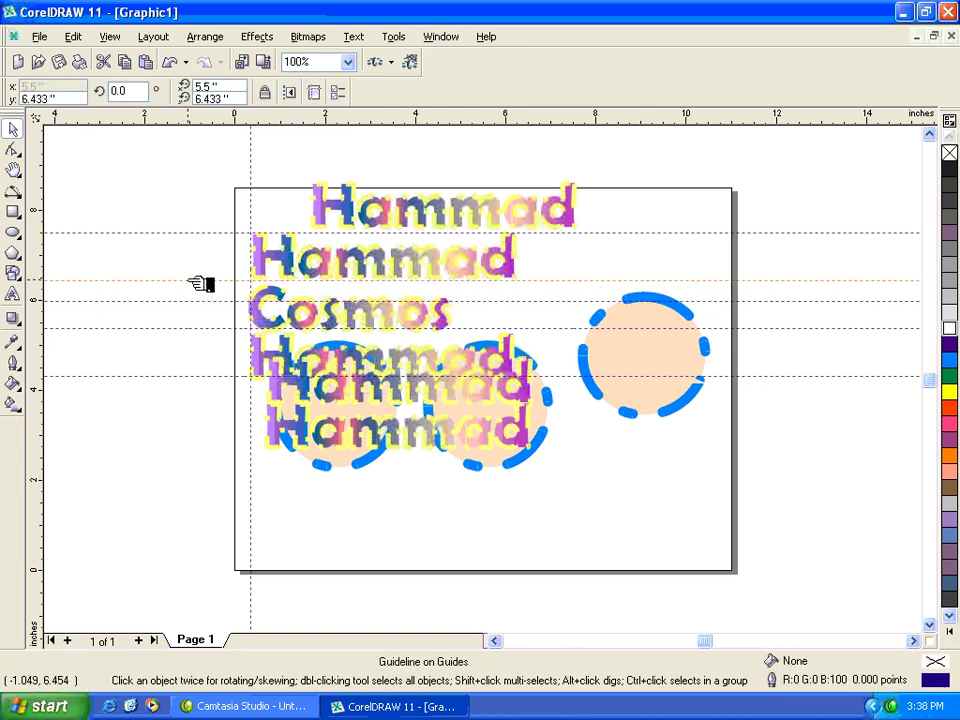
pyautogui.moveTo(197, 282); pyautogui.dragTo(209, 251)
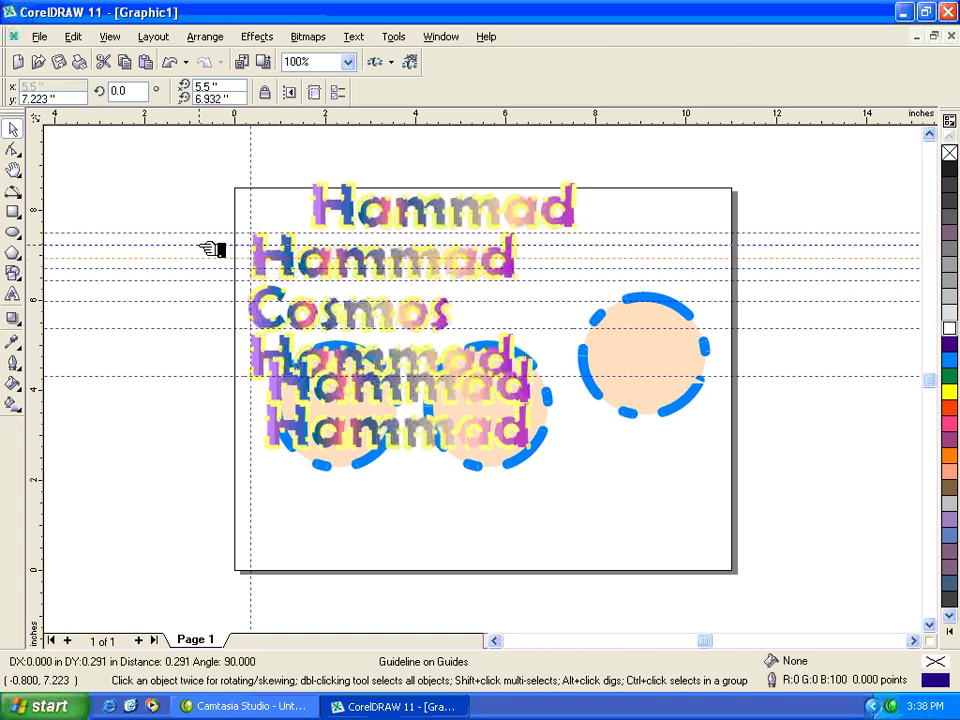
pyautogui.moveTo(200, 245)
pyautogui.mouseDown()
pyautogui.moveTo(228, 258)
pyautogui.moveTo(206, 250)
pyautogui.mouseUp()
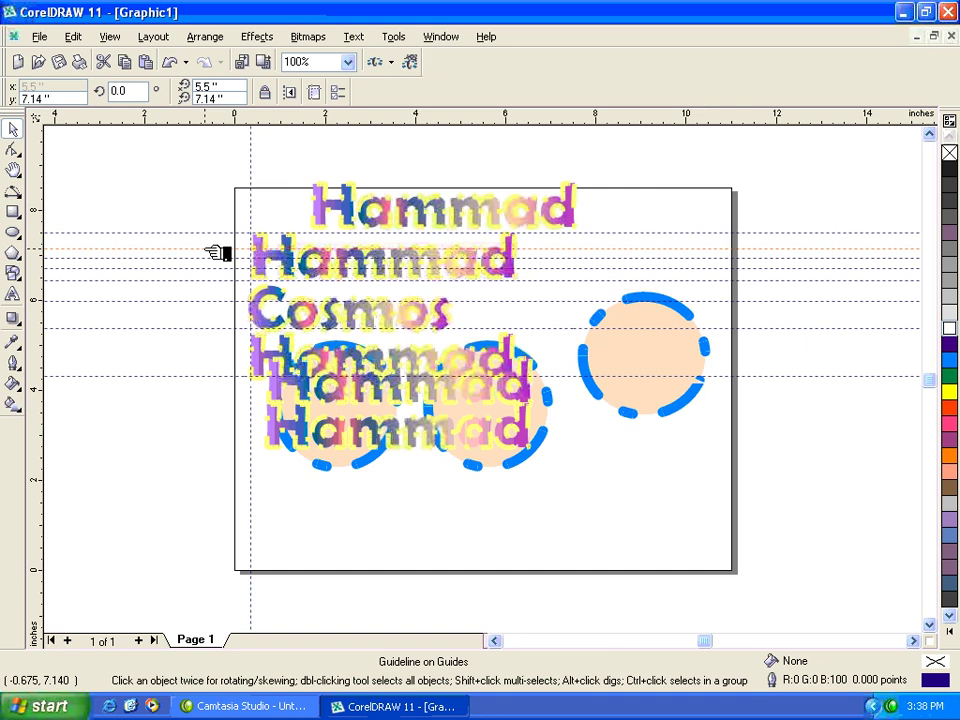
# - Select all guidelines in the drawing and delete them
pyautogui.click(76, 38)
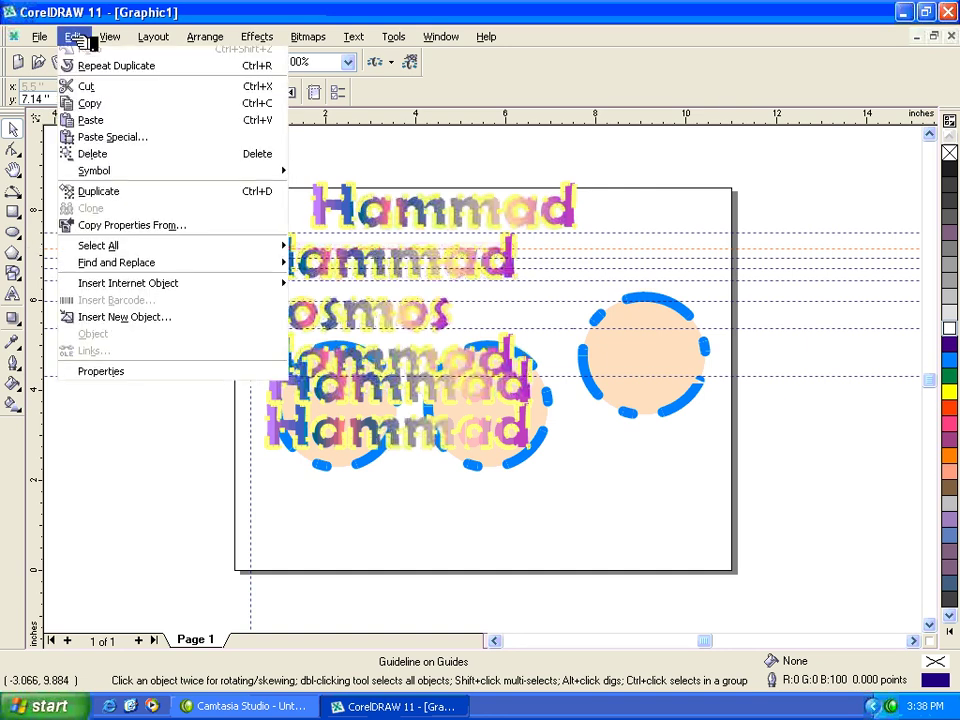
pyautogui.moveTo(139, 268)
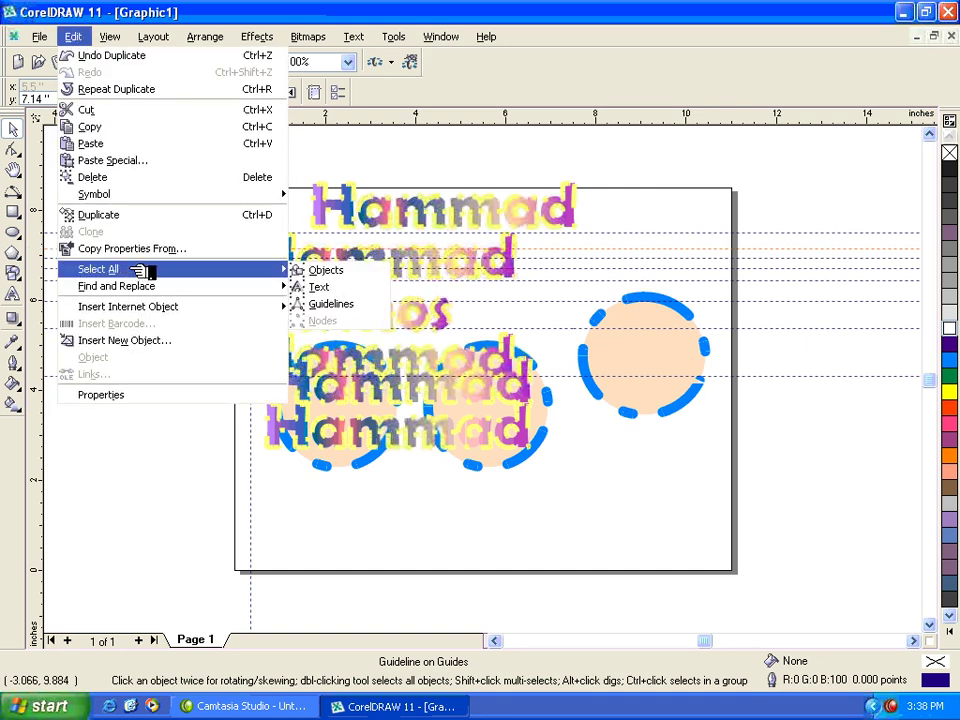
pyautogui.click(357, 307)
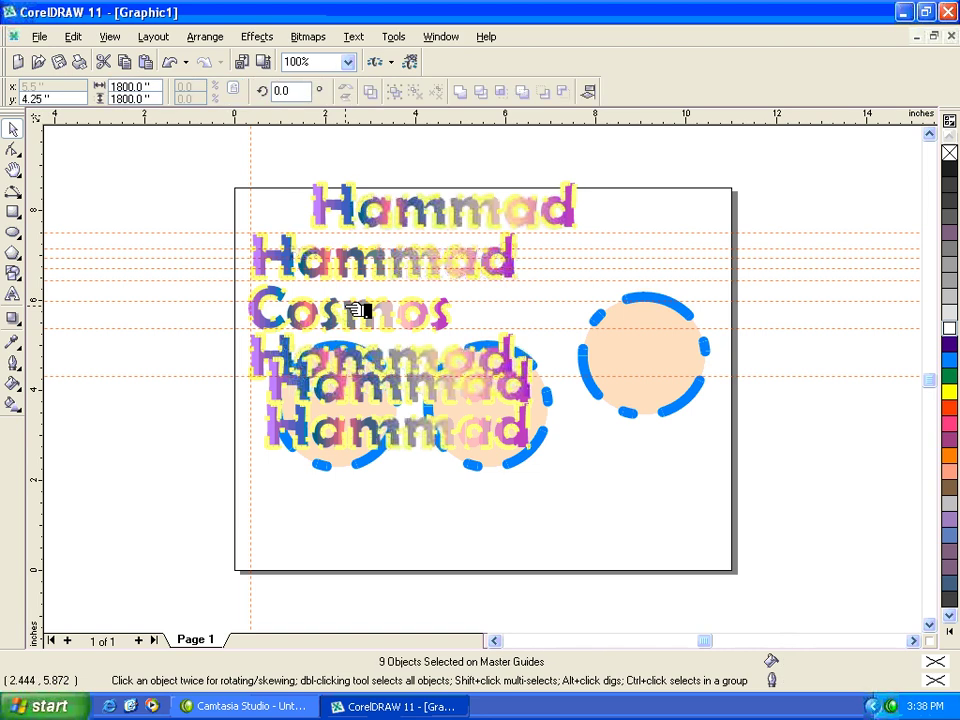
pyautogui.click(73, 36)
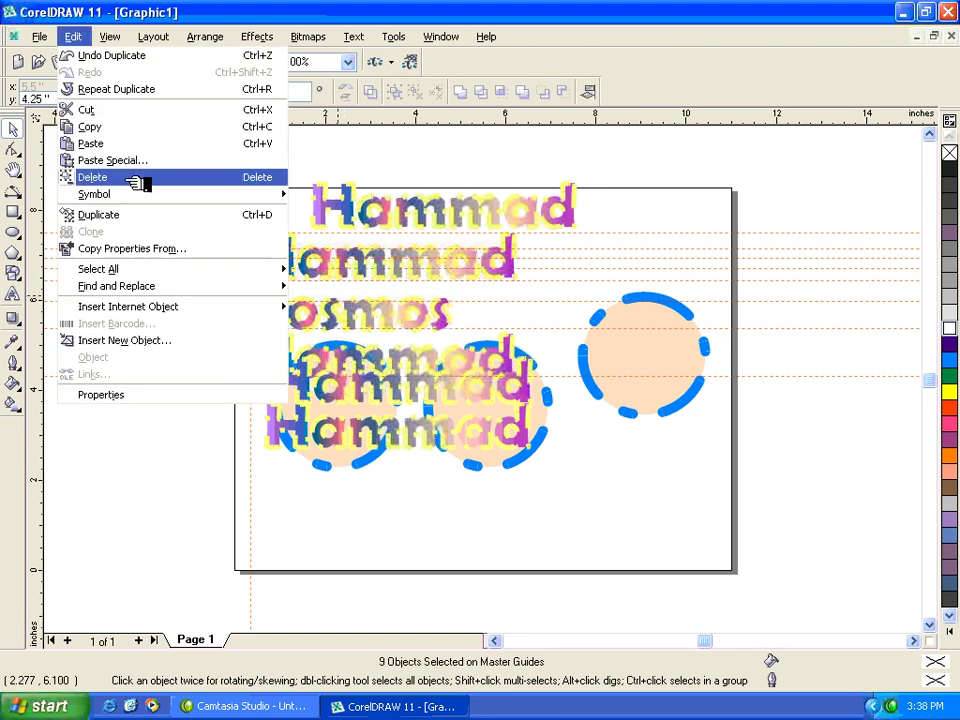
pyautogui.click(135, 178)
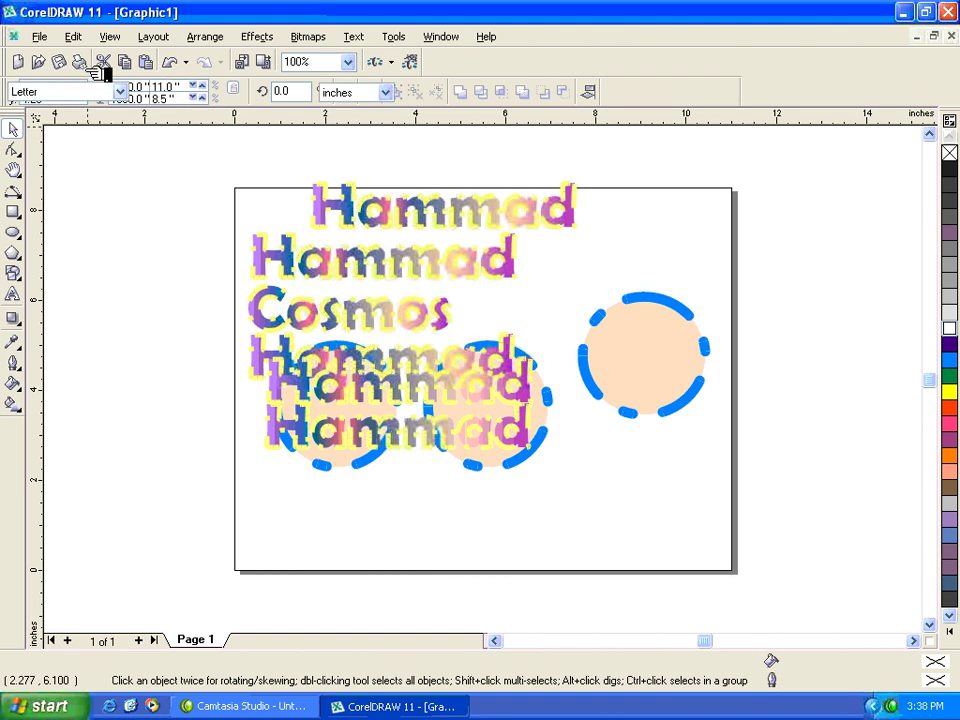
# - Delete the five lower texts together with the two circles behind them
pyautogui.click(84, 36)
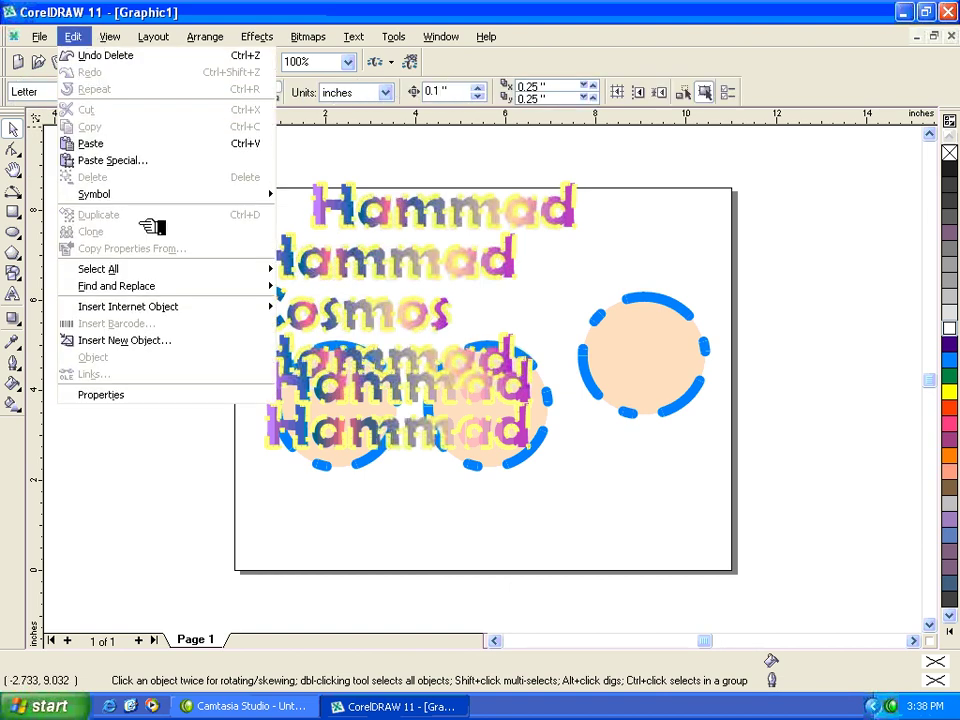
pyautogui.moveTo(231, 268)
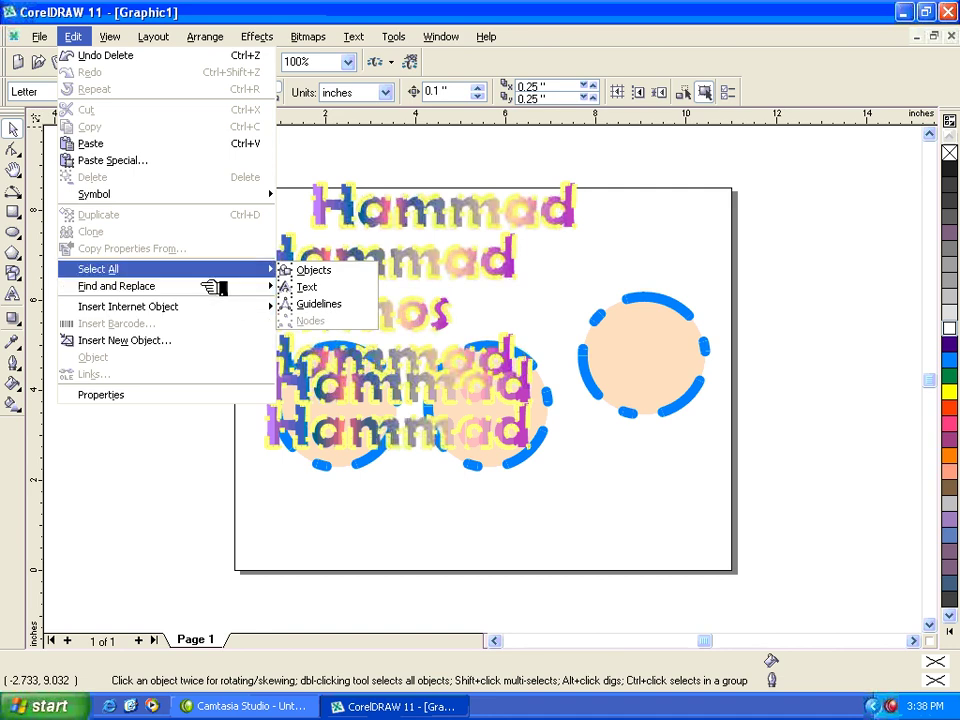
pyautogui.click(300, 208)
pyautogui.moveTo(208, 223); pyautogui.dragTo(580, 488)
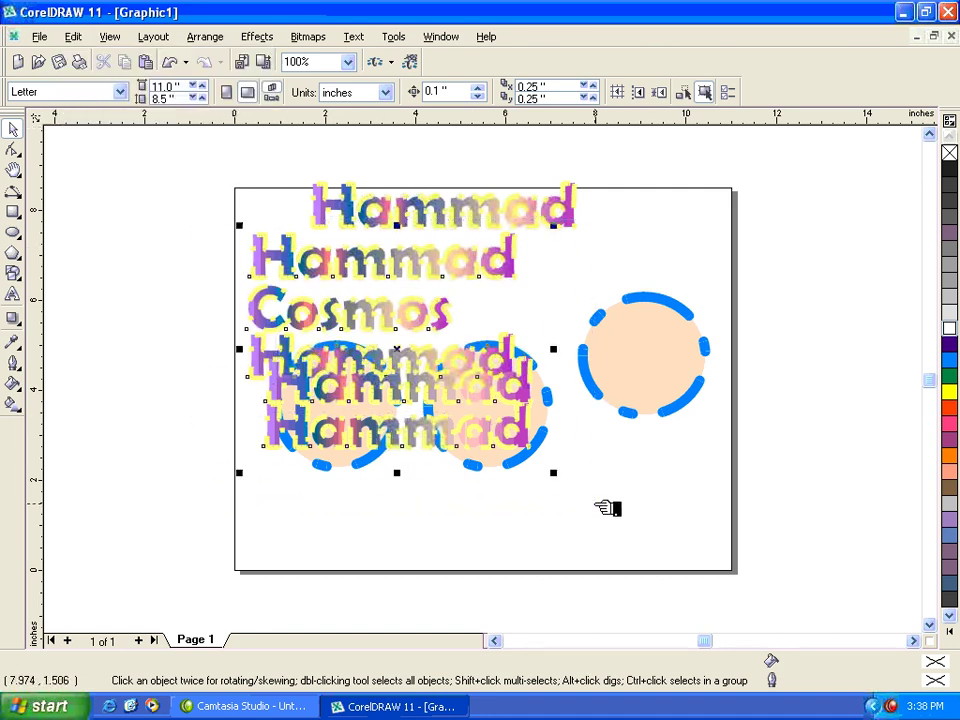
pyautogui.press('Delete')
# - Remove the outline of the remaining text by setting its width to None, and move the text to the page's upper-left area
pyautogui.click(427, 217)
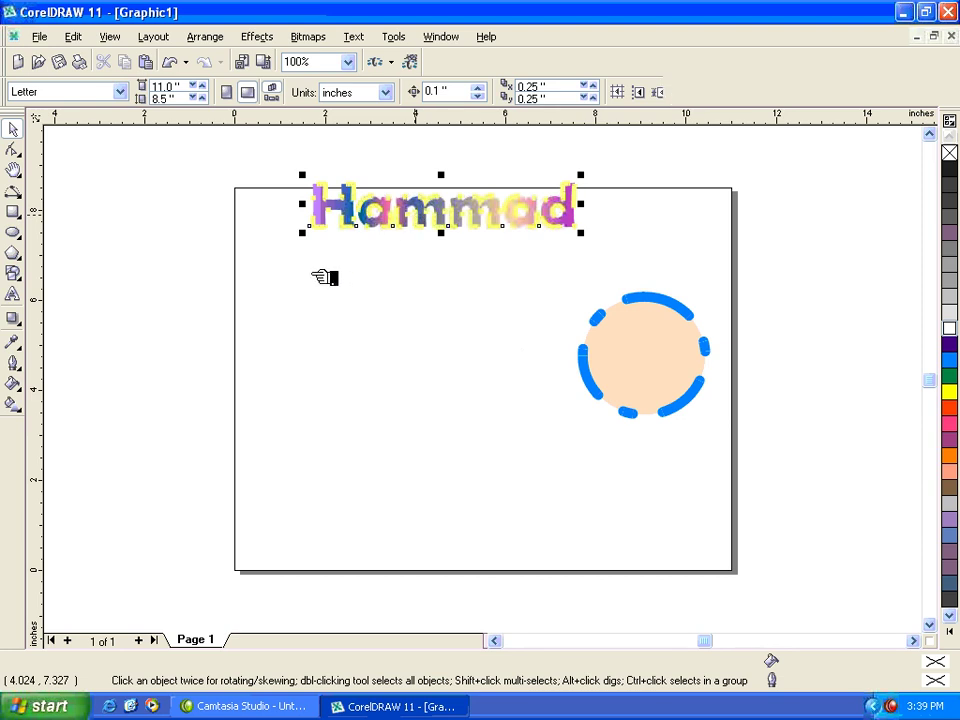
pyautogui.press('F12')
pyautogui.press('Home')
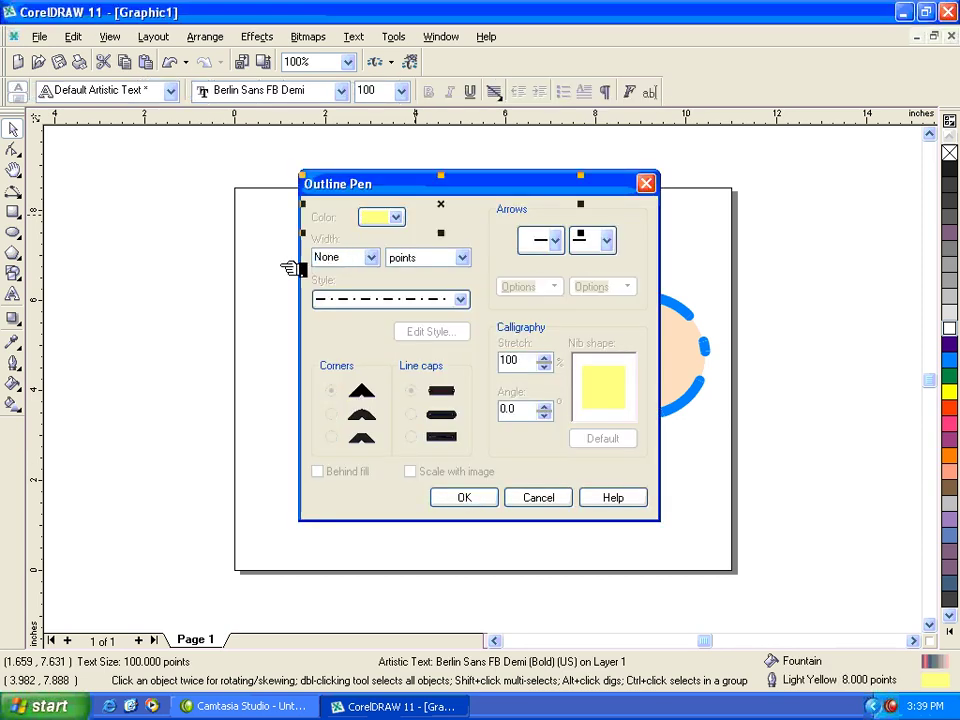
pyautogui.press('Return')
pyautogui.moveTo(398, 220); pyautogui.dragTo(326, 262)
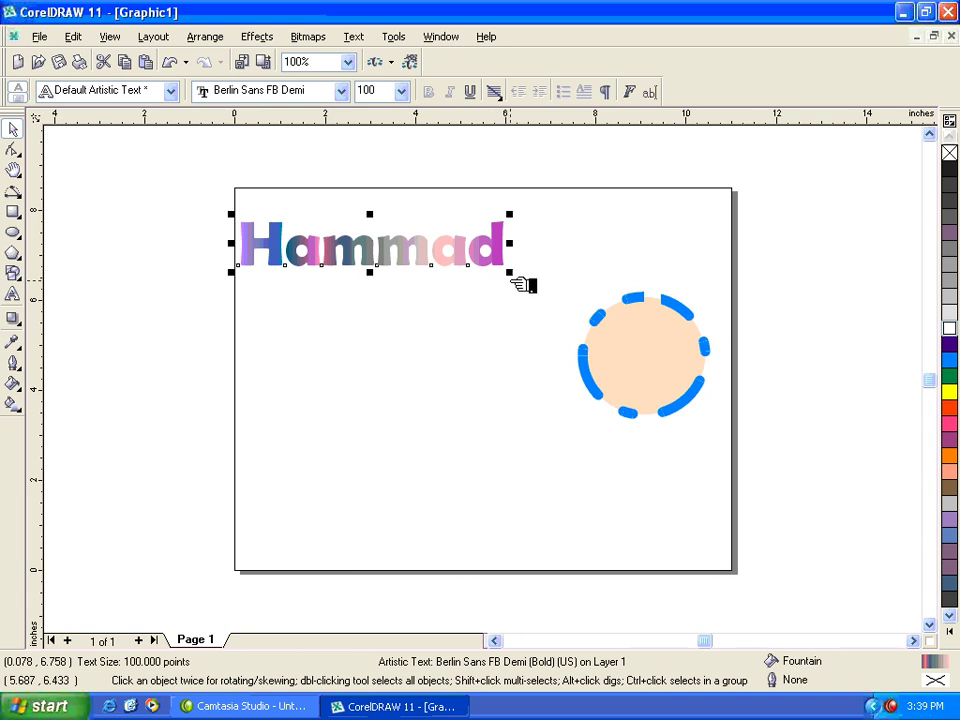
# - Try enlarging the text proportionally to about 148.7 points and undo the stretch
pyautogui.moveTo(510, 272); pyautogui.dragTo(647, 336)
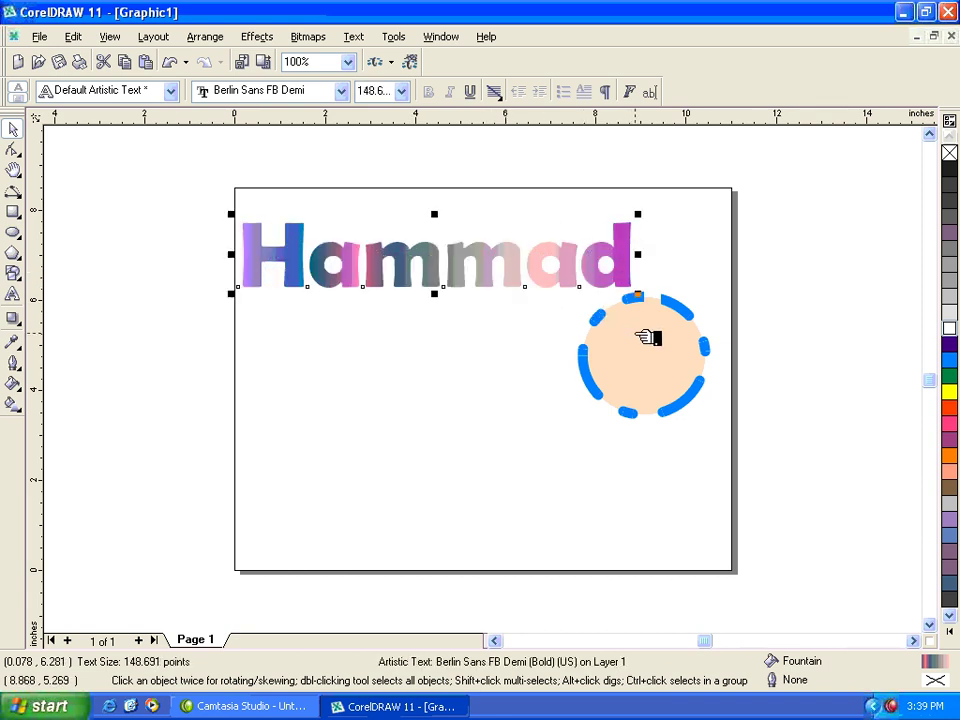
pyautogui.hotkey('ctrl', 'z')
# - Select all nodes of the text and widen its letter spacing to span most of the page width
pyautogui.click(90, 37)
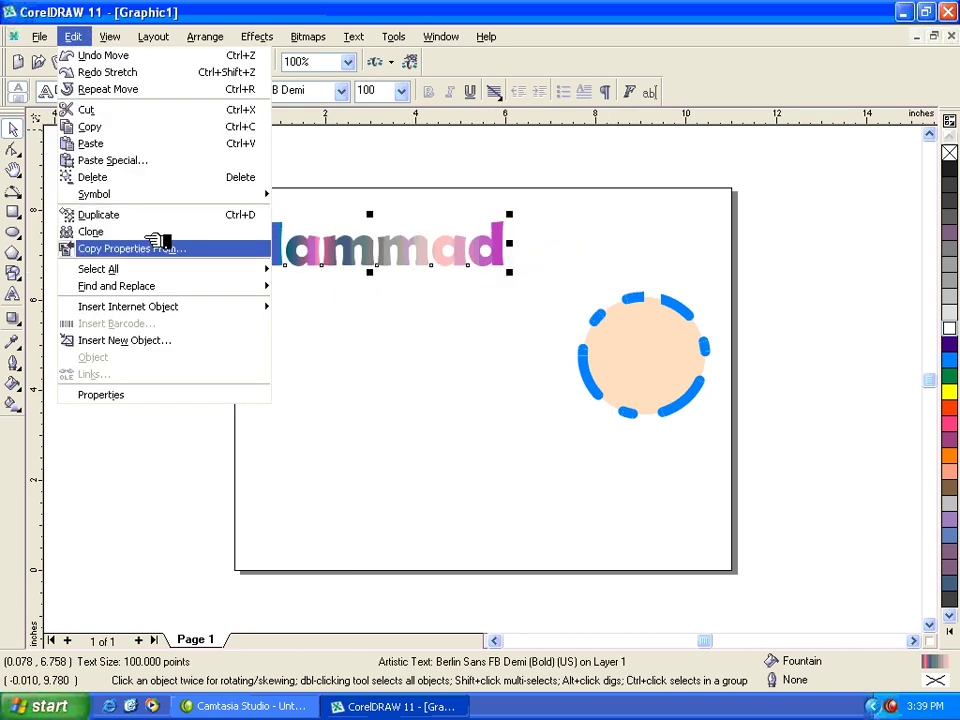
pyautogui.moveTo(188, 268)
pyautogui.click(292, 321)
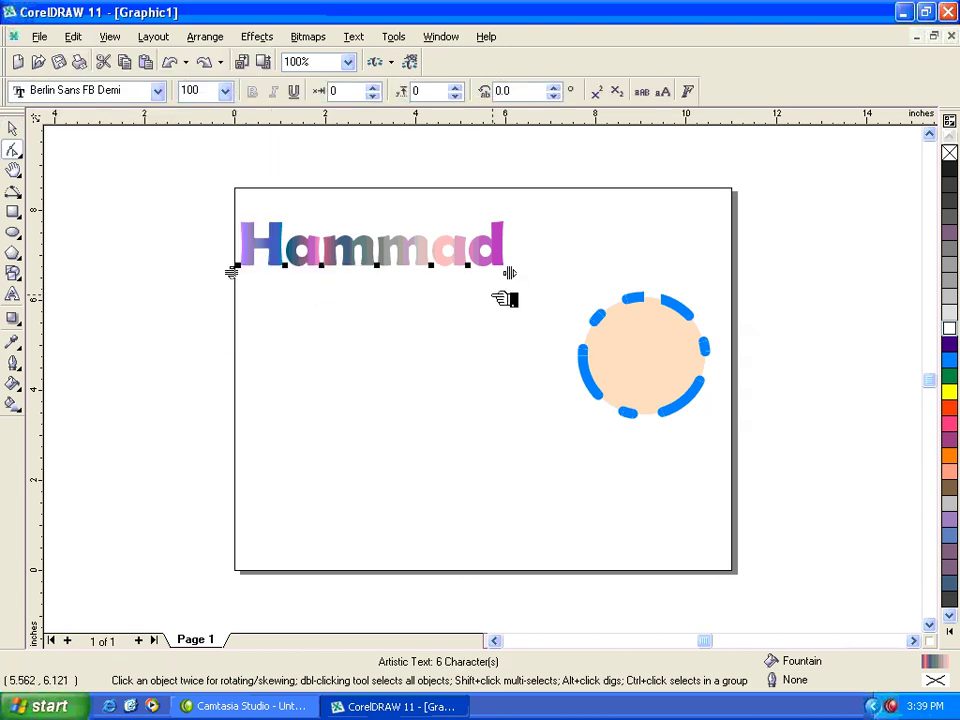
pyautogui.moveTo(519, 278); pyautogui.dragTo(600, 276)
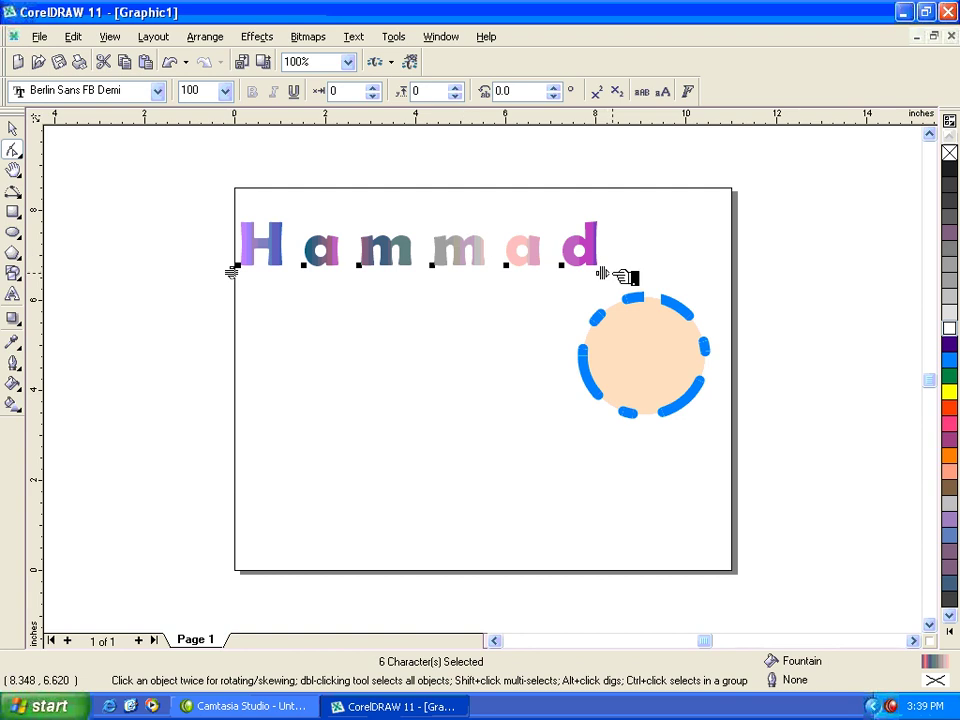
pyautogui.moveTo(604, 273); pyautogui.dragTo(642, 274)
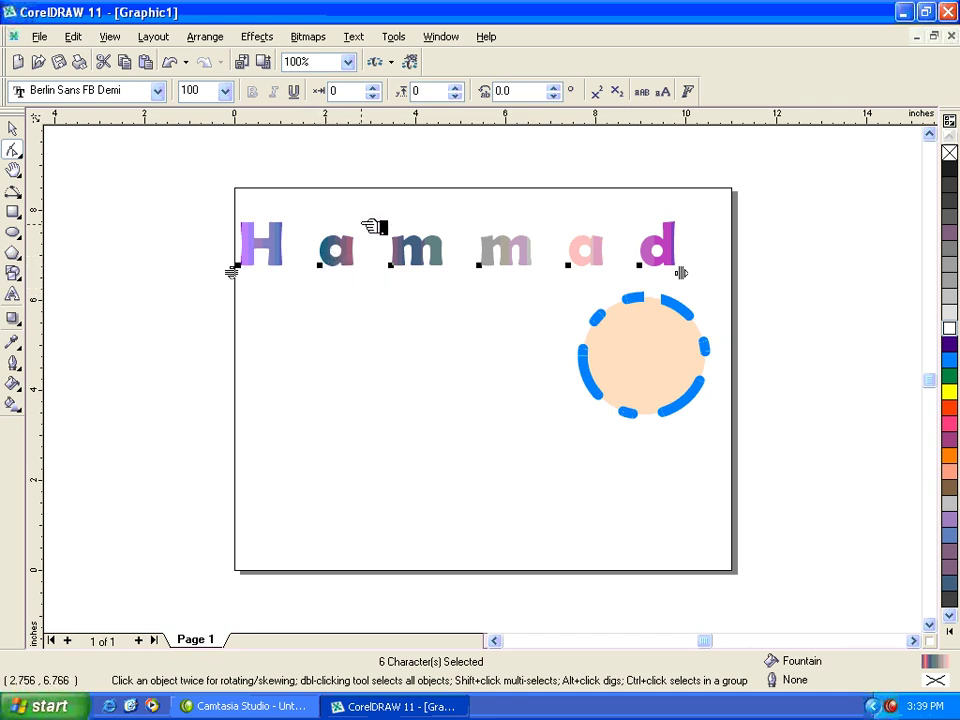
# - Shift single letters by their nodes: the second down by 27, the fifth up, and the fourth left by 37
pyautogui.click(362, 300)
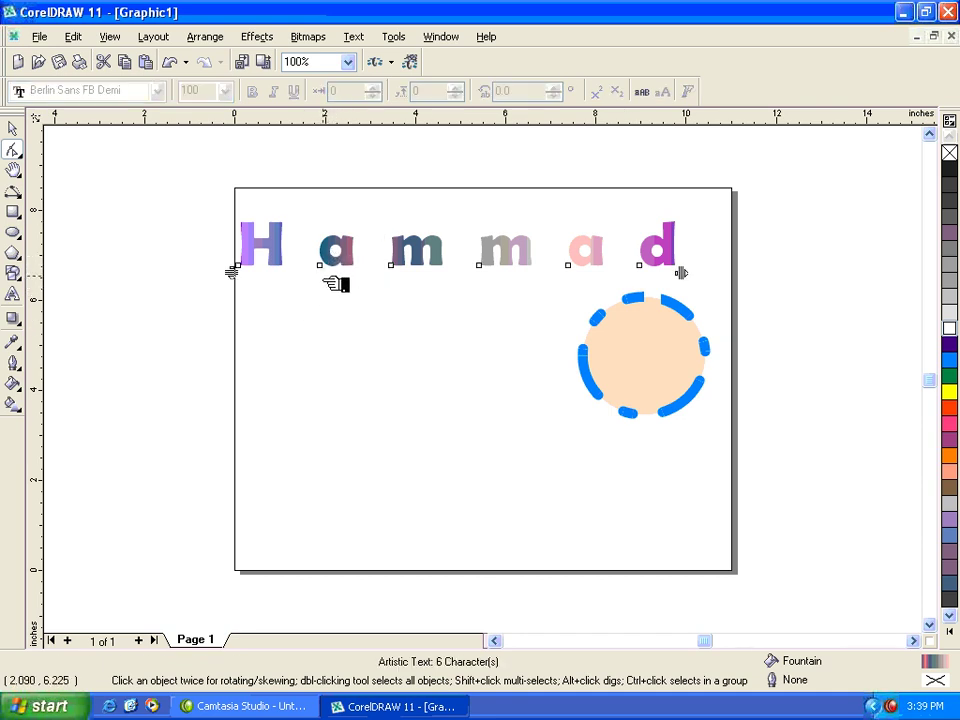
pyautogui.moveTo(321, 266); pyautogui.dragTo(323, 284)
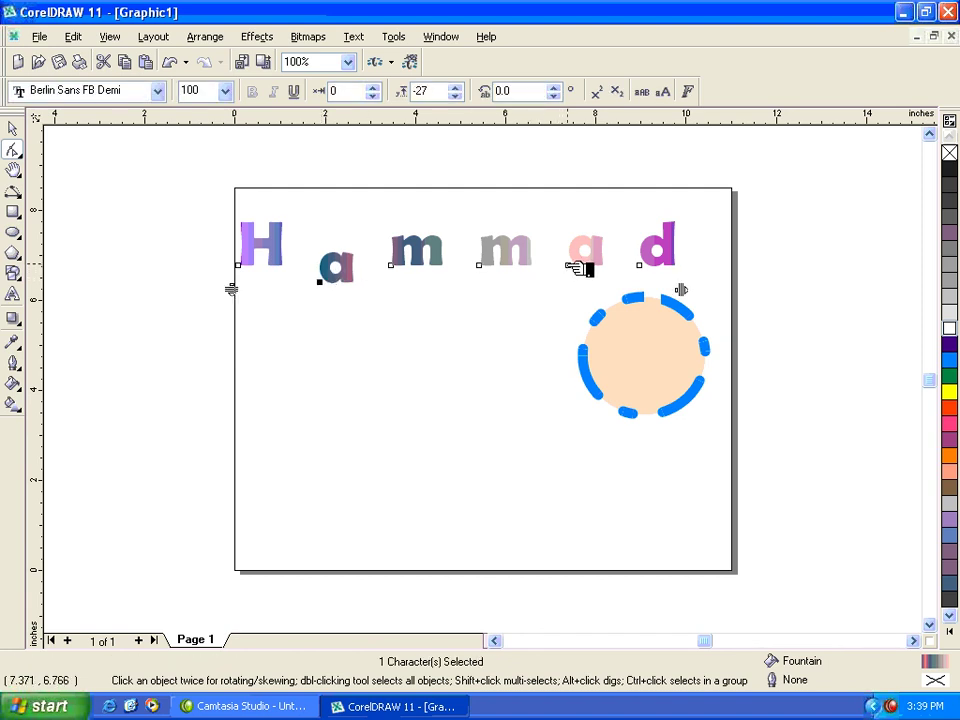
pyautogui.moveTo(580, 268)
pyautogui.mouseDown()
pyautogui.moveTo(572, 296)
pyautogui.moveTo(572, 246)
pyautogui.mouseUp()
pyautogui.moveTo(490, 268); pyautogui.dragTo(470, 268)
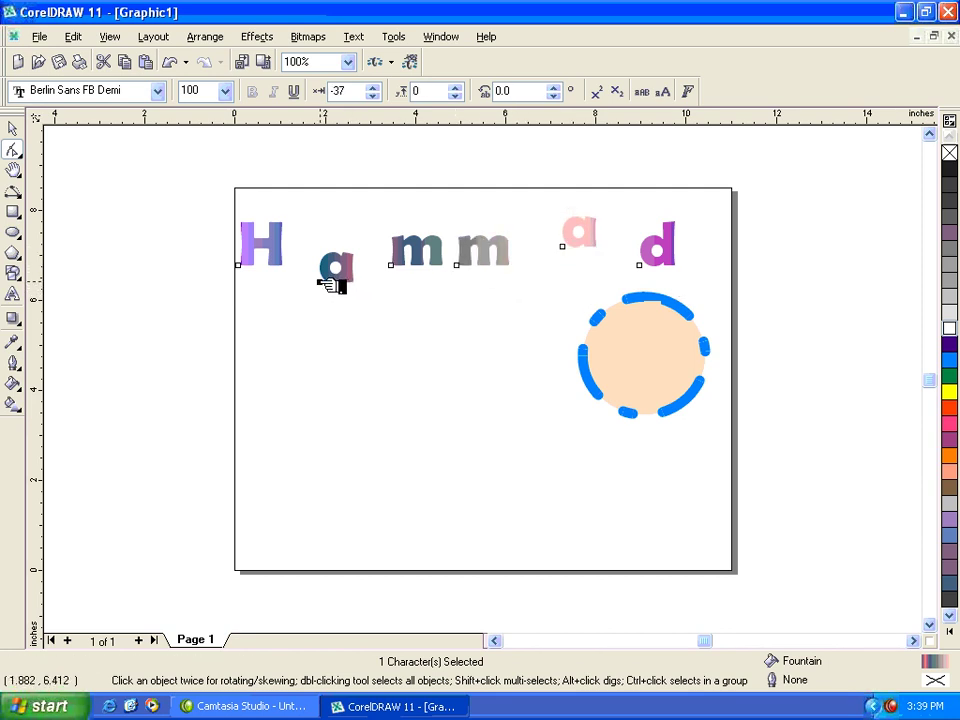
# - Move the second and fifth letters back near the baseline, closer to the middle letters, and tighten the whole text's letter spacing
pyautogui.moveTo(330, 285); pyautogui.dragTo(357, 266)
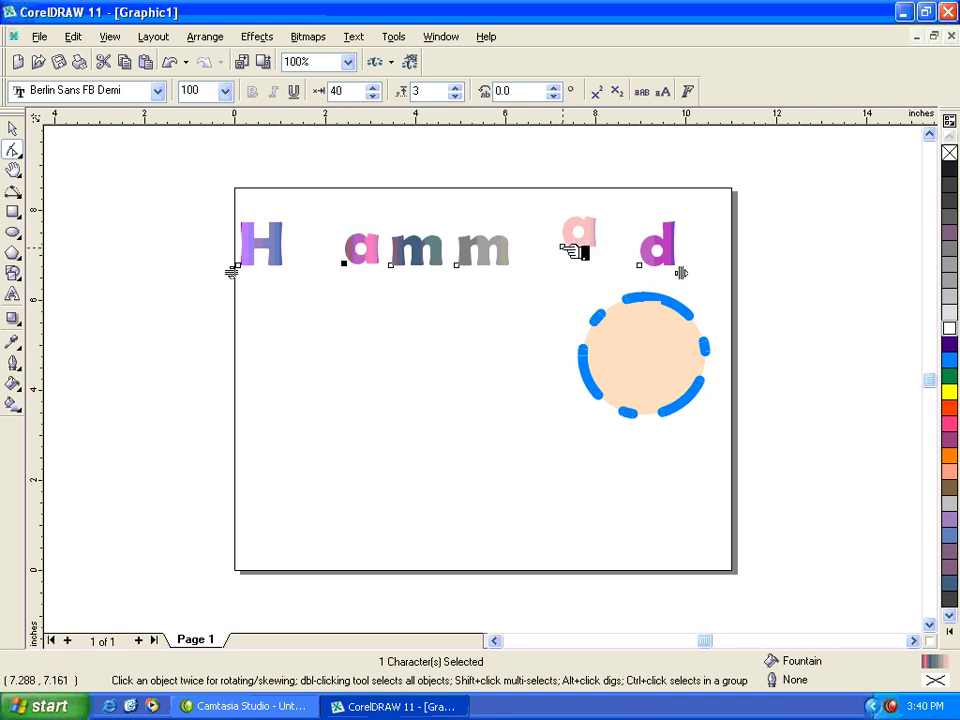
pyautogui.moveTo(576, 250); pyautogui.dragTo(544, 264)
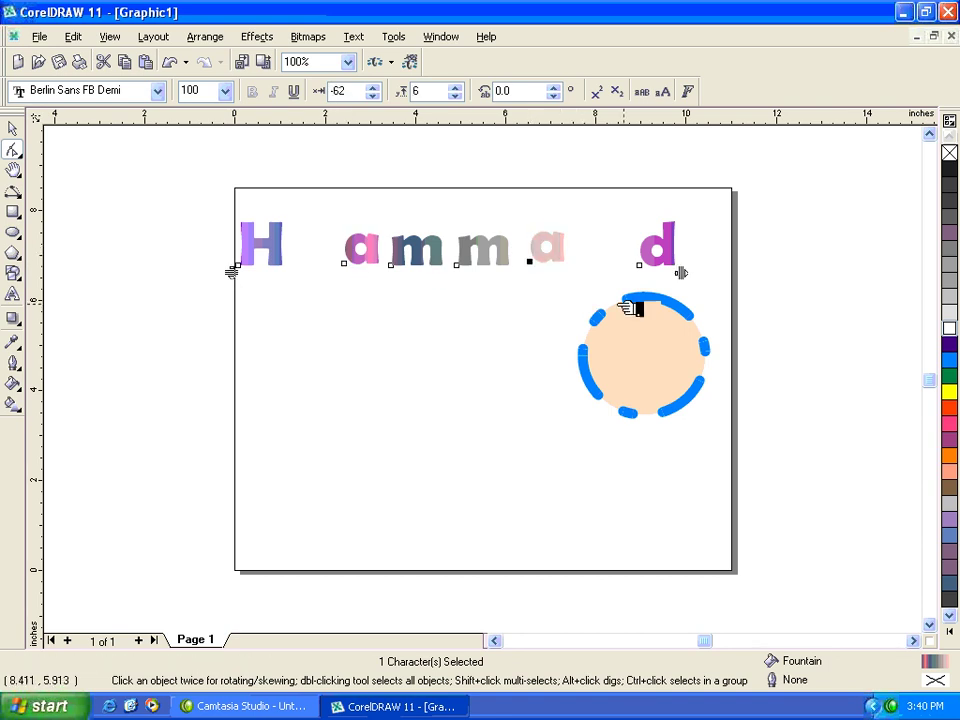
pyautogui.moveTo(681, 273); pyautogui.dragTo(593, 278)
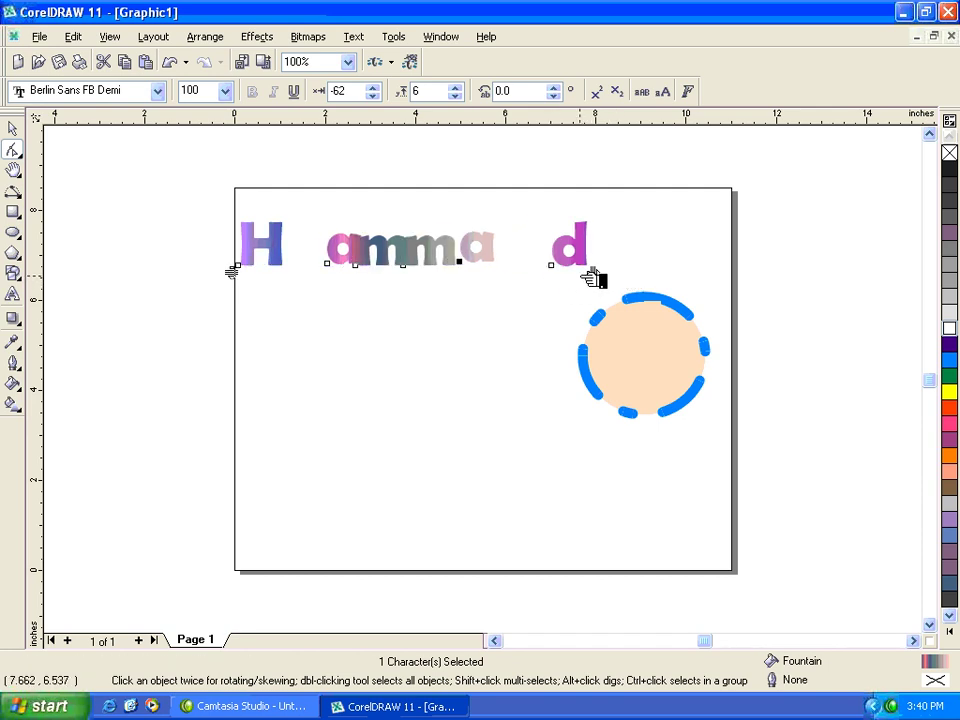
pyautogui.click(13, 128)
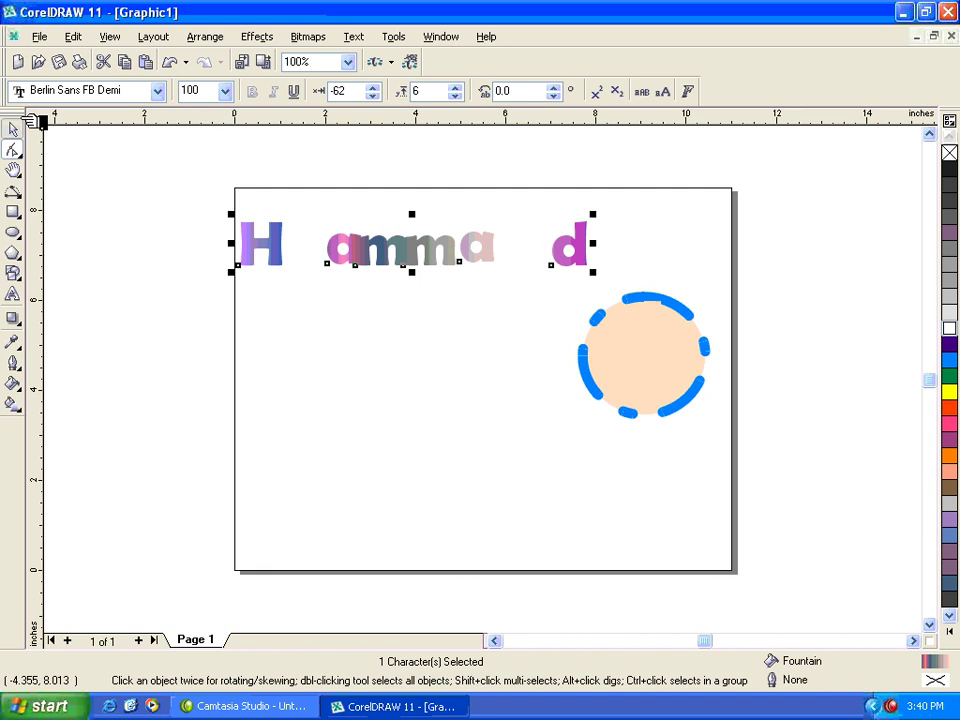
pyautogui.click(73, 37)
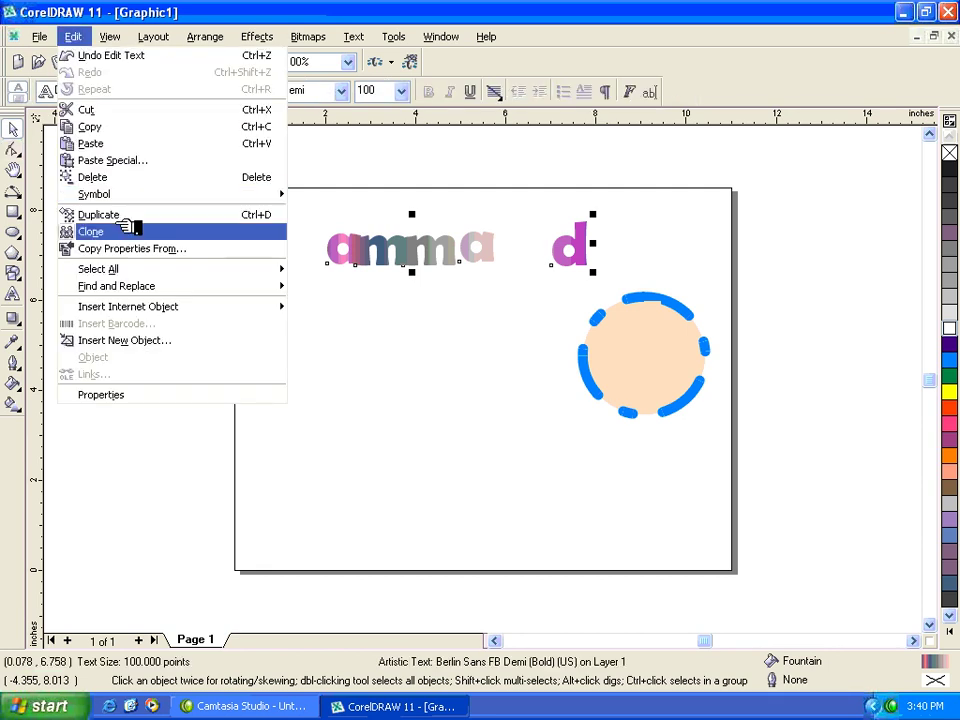
pyautogui.moveTo(140, 270)
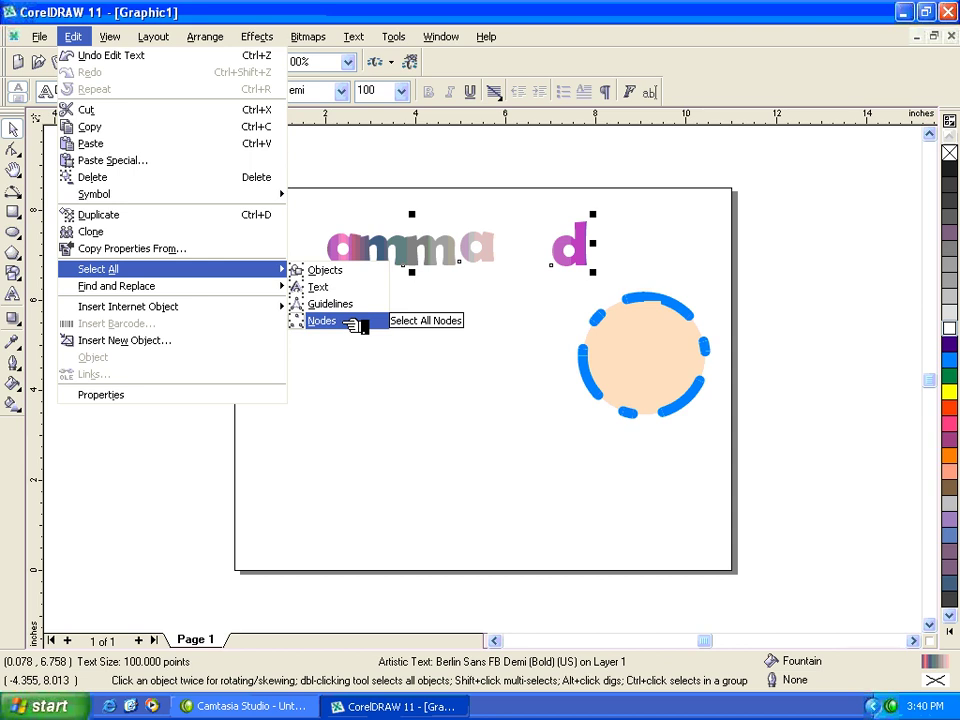
pyautogui.click(422, 377)
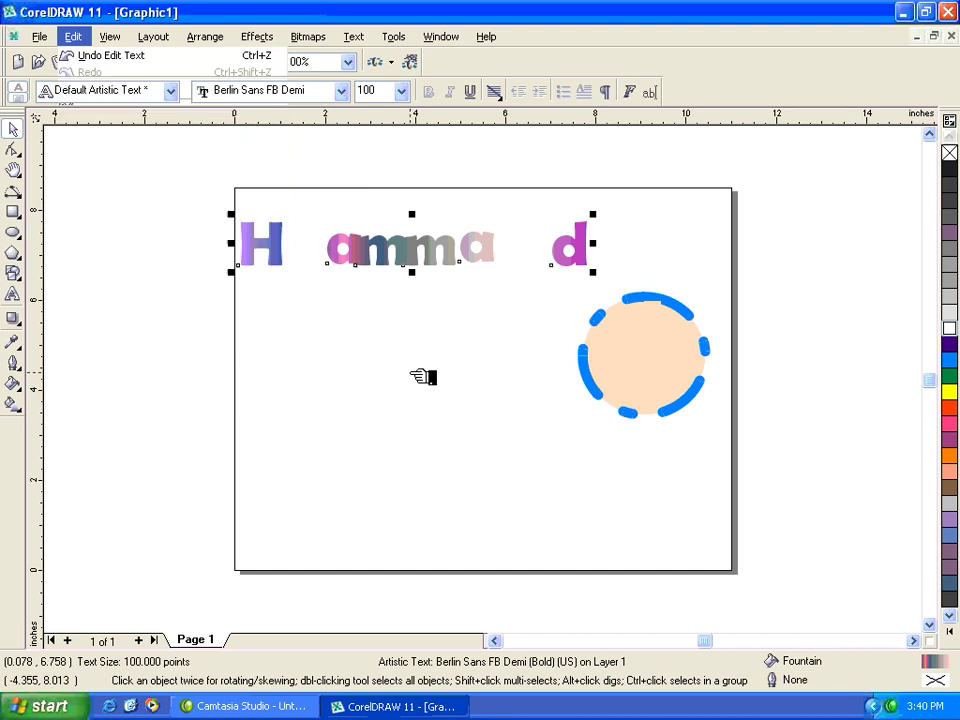